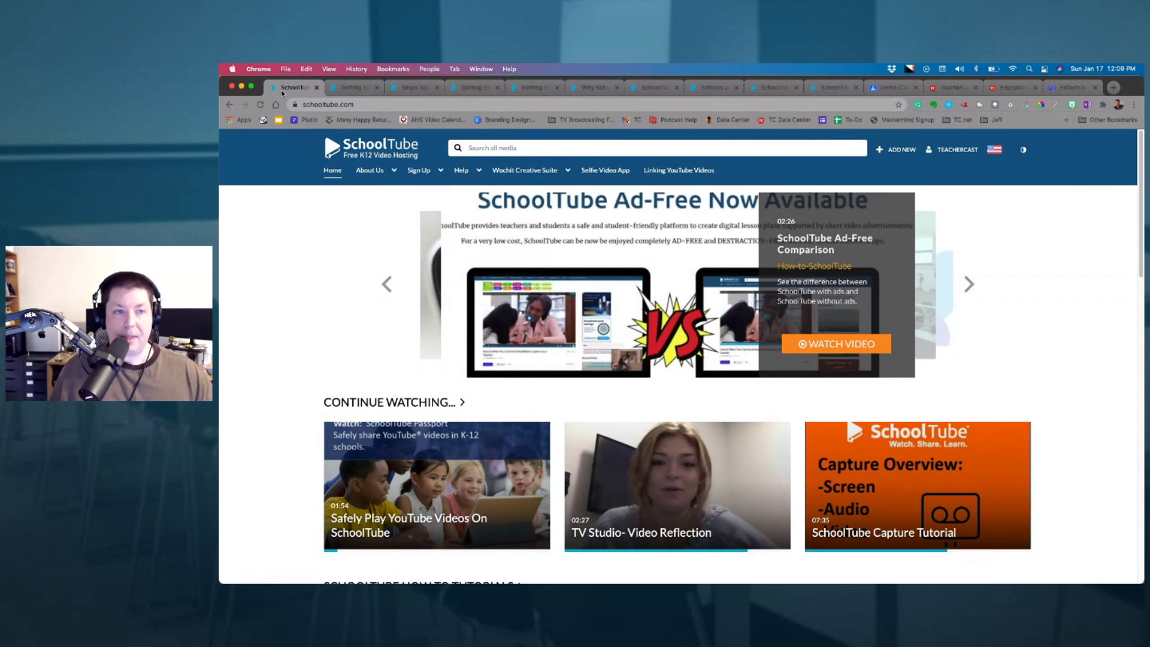
Review SchoolTube's pages on getting started, single sign-on, teacher and student accounts, platform features, ad-free viewing, and school district pricing.
click(350, 88)
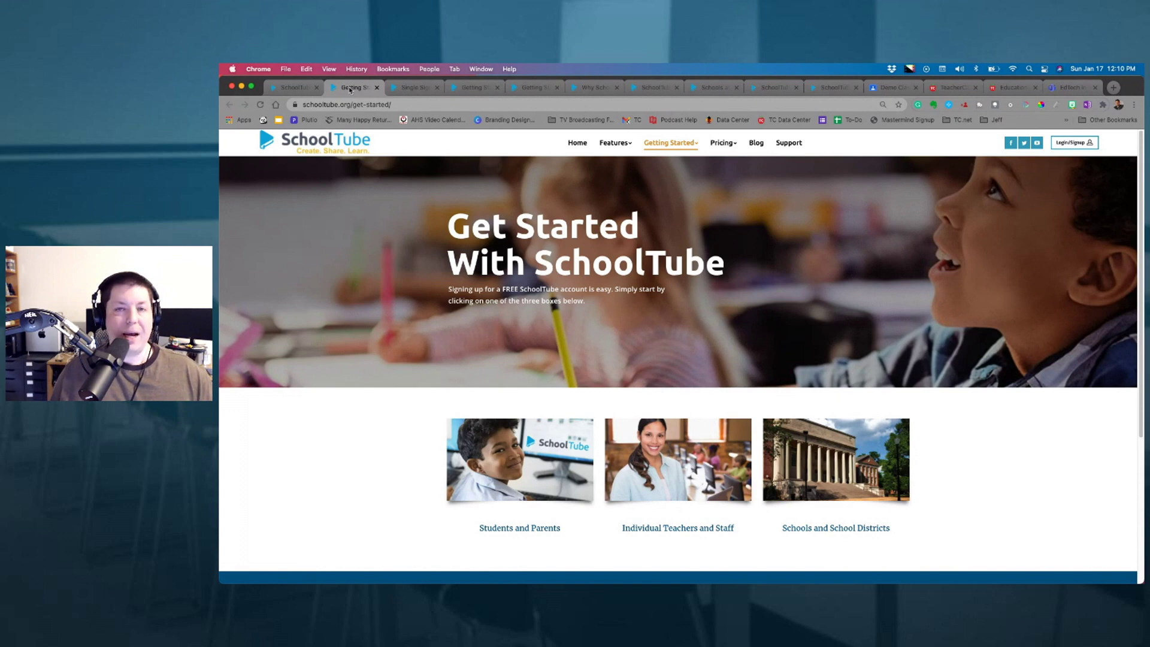
click(418, 87)
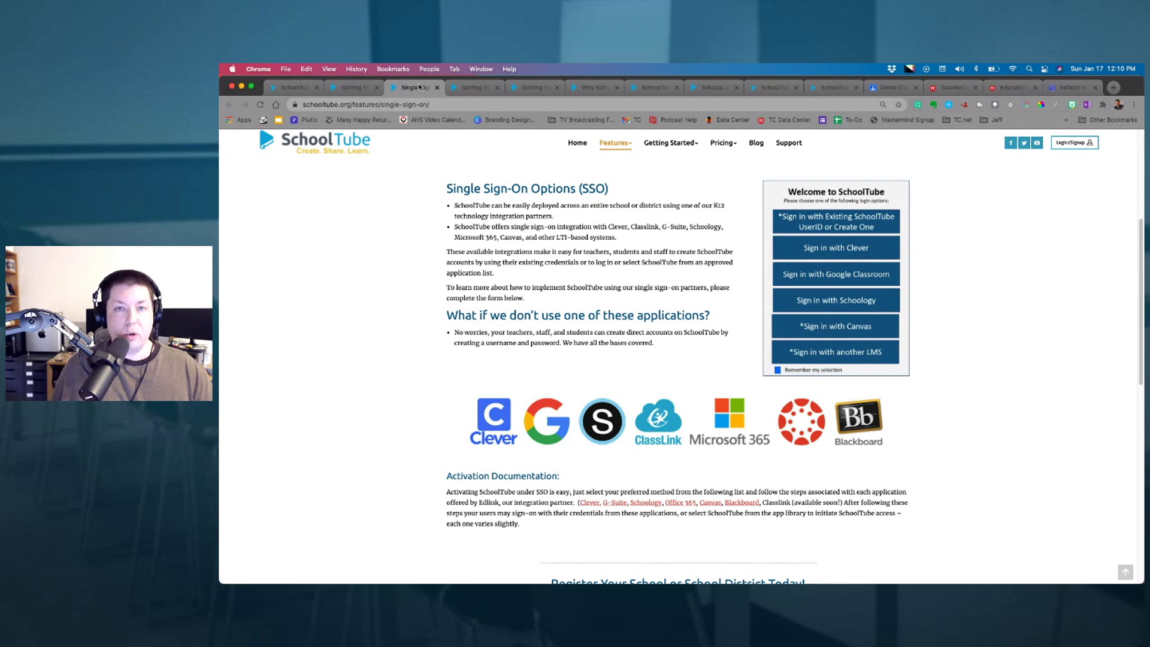
click(470, 88)
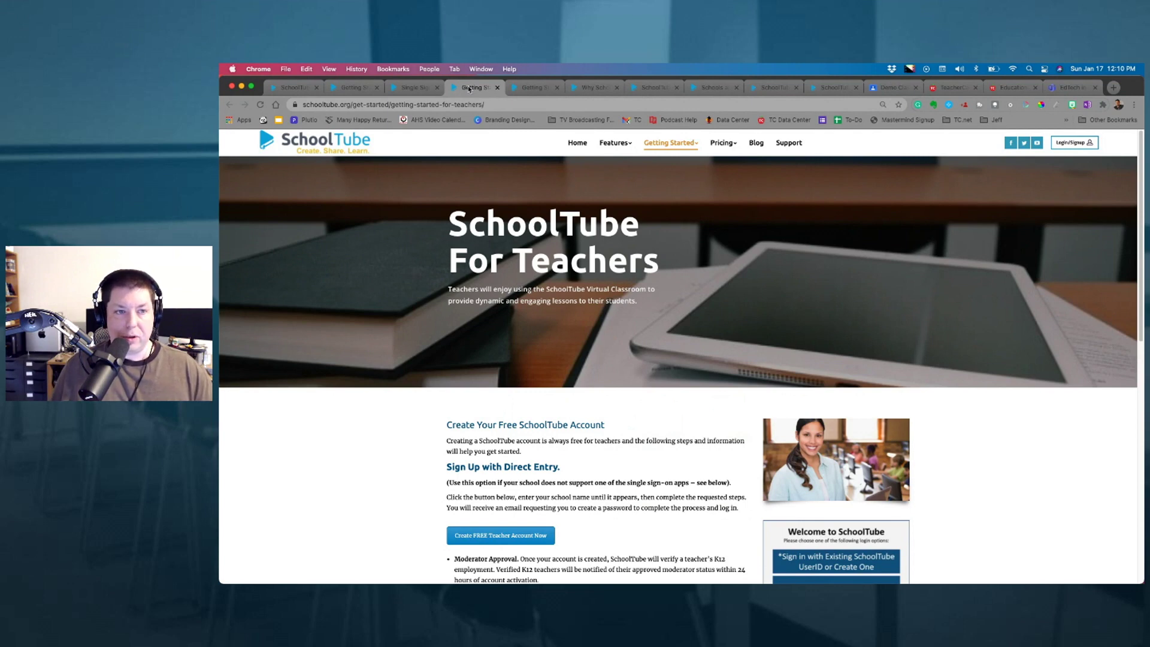
click(534, 89)
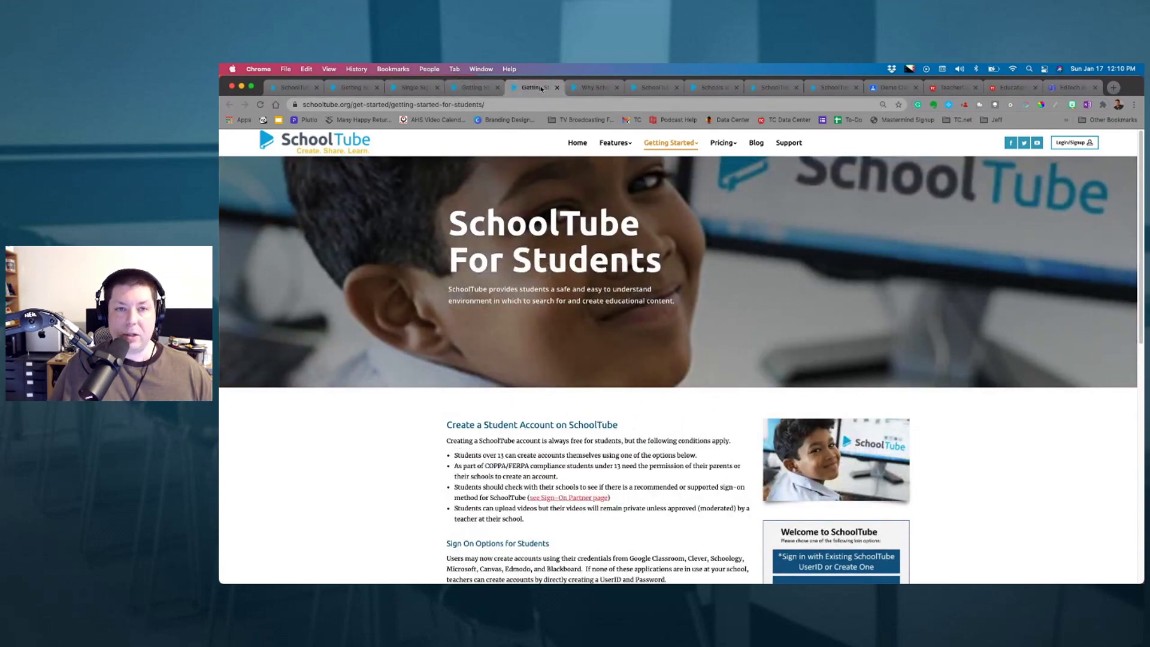
click(593, 89)
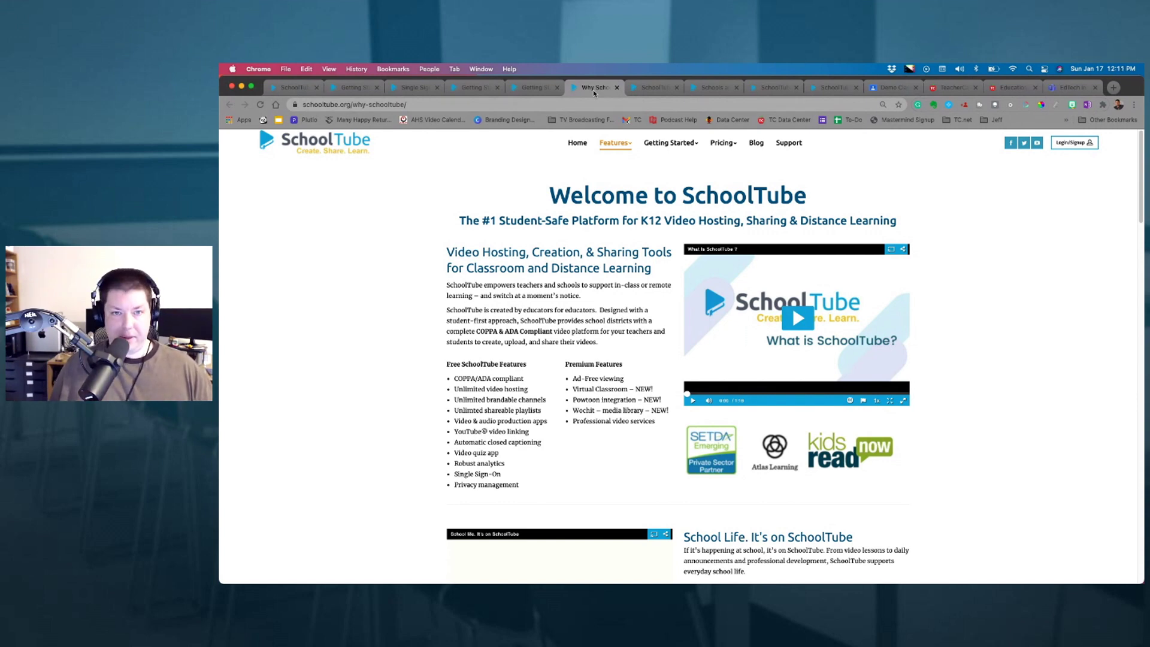
click(649, 90)
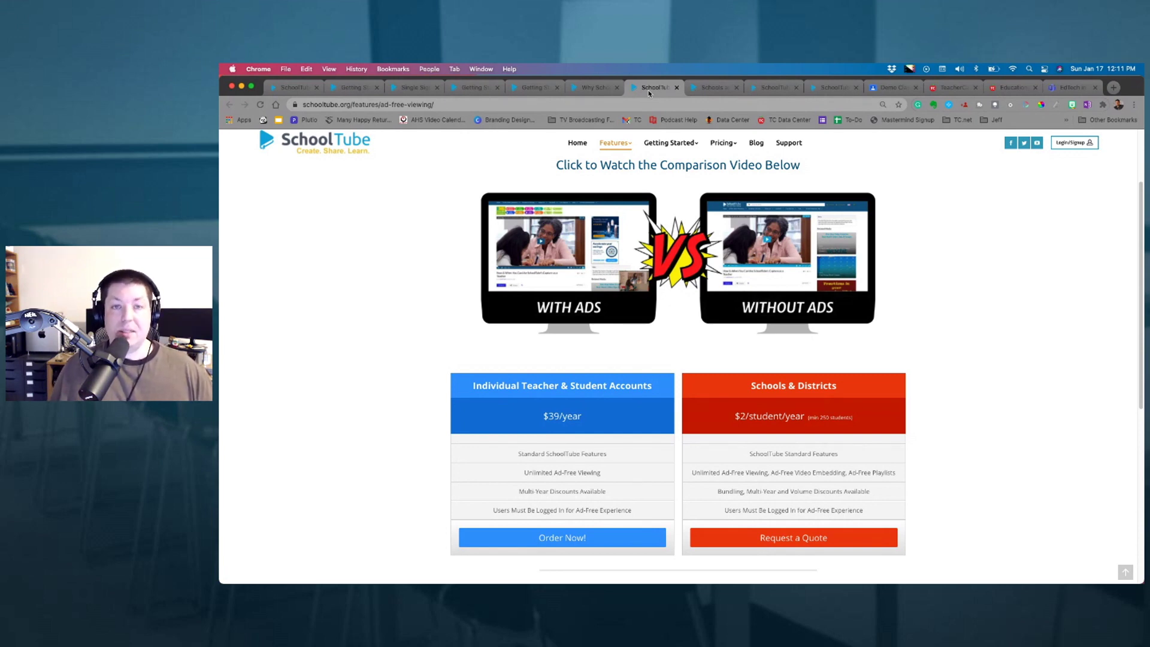
click(712, 89)
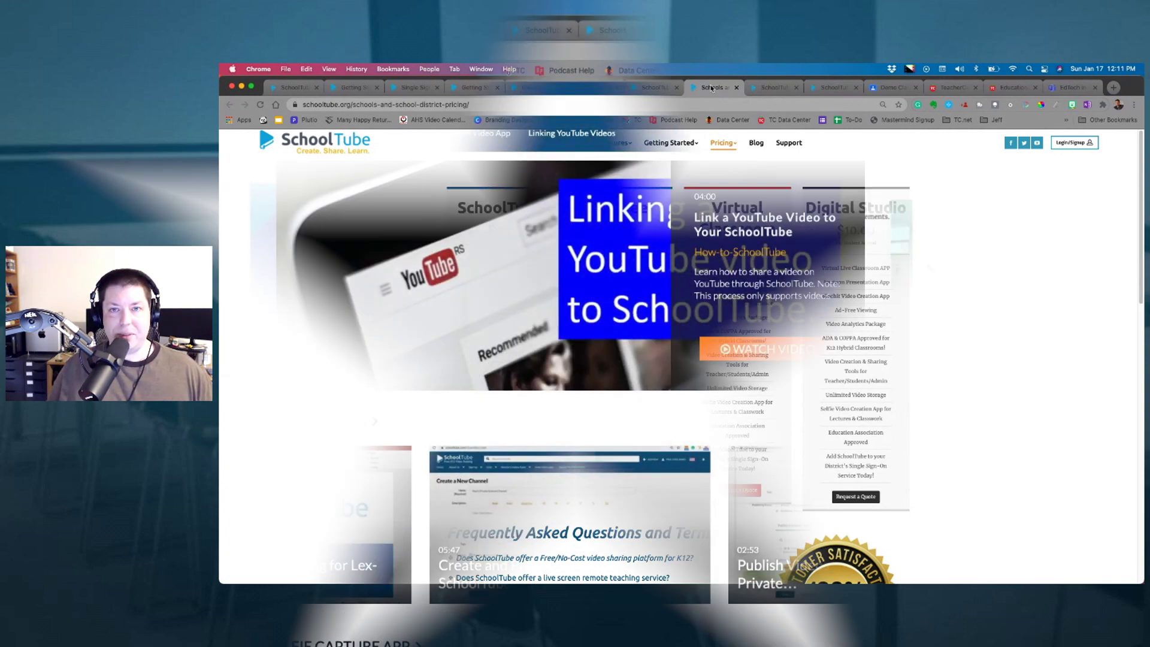
Search all SchoolTube media for "Cell Division" and open the video "Cell Division and the Cell Cycle".
click(838, 88)
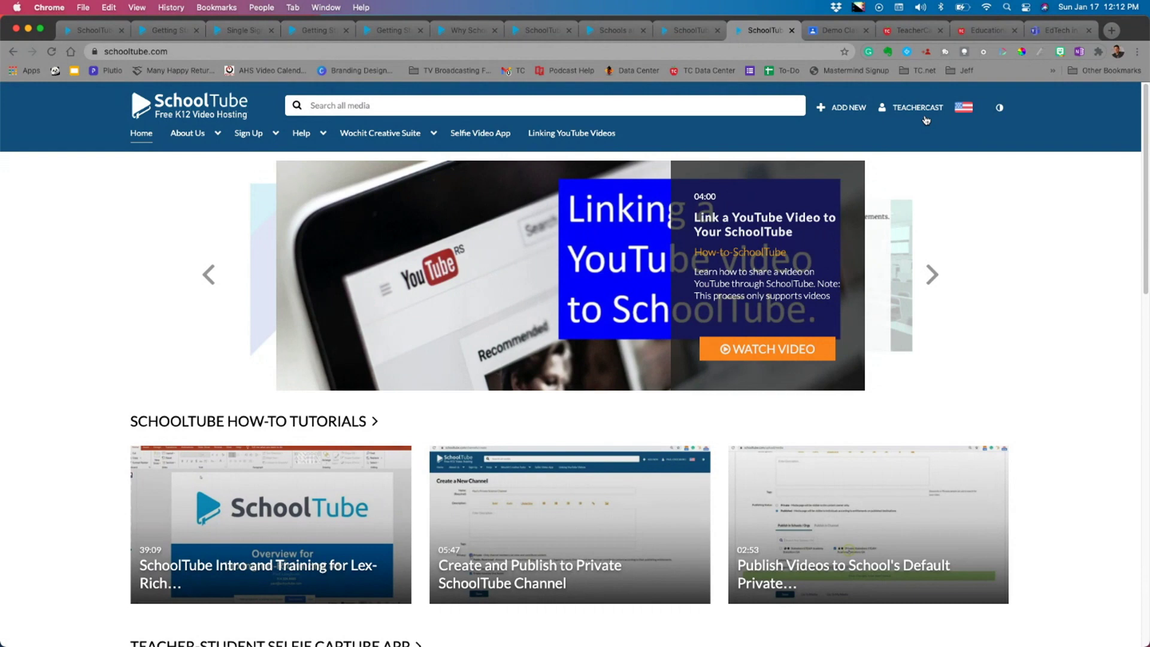
click(349, 108)
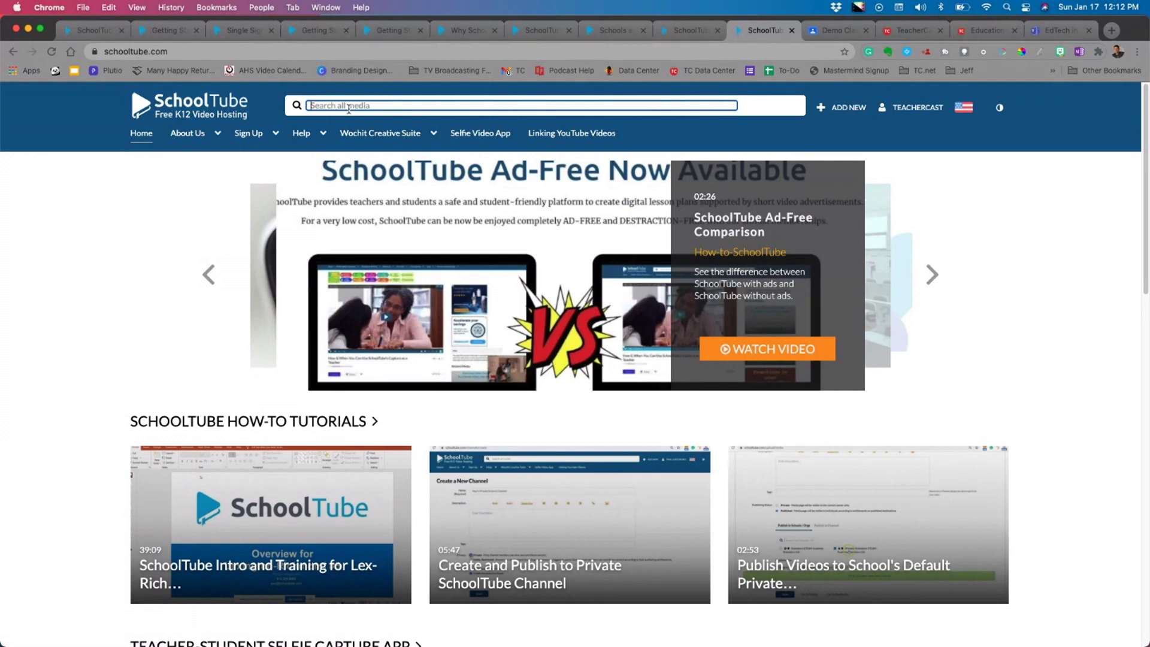
text(Cell Di)
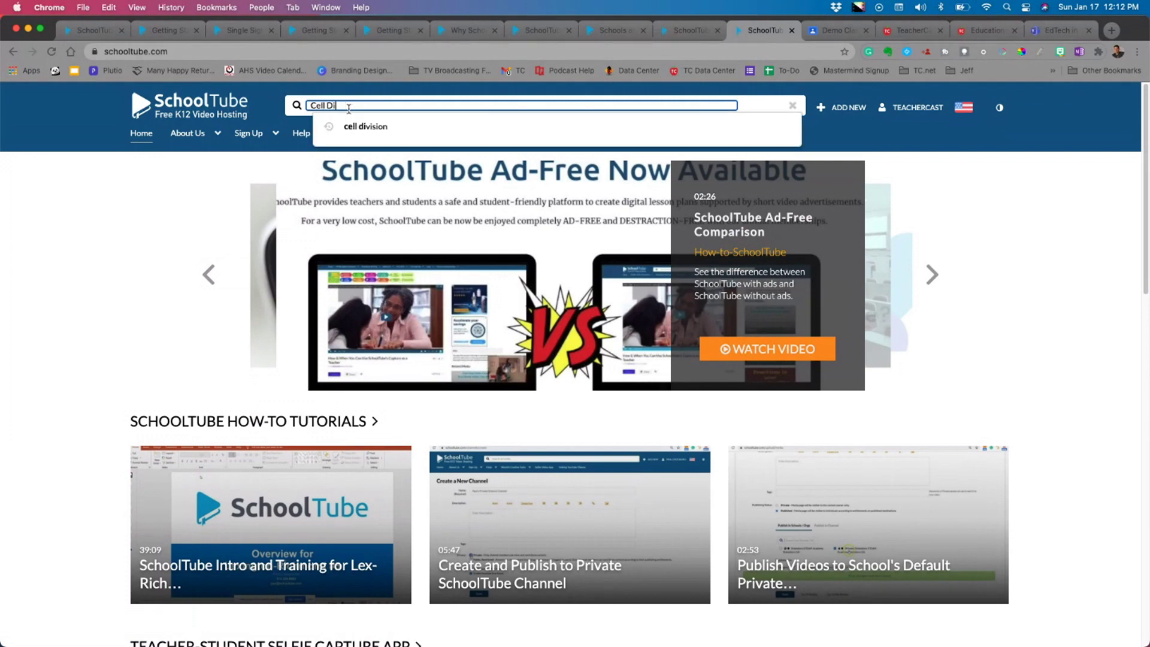
text(vision)
key(Return)
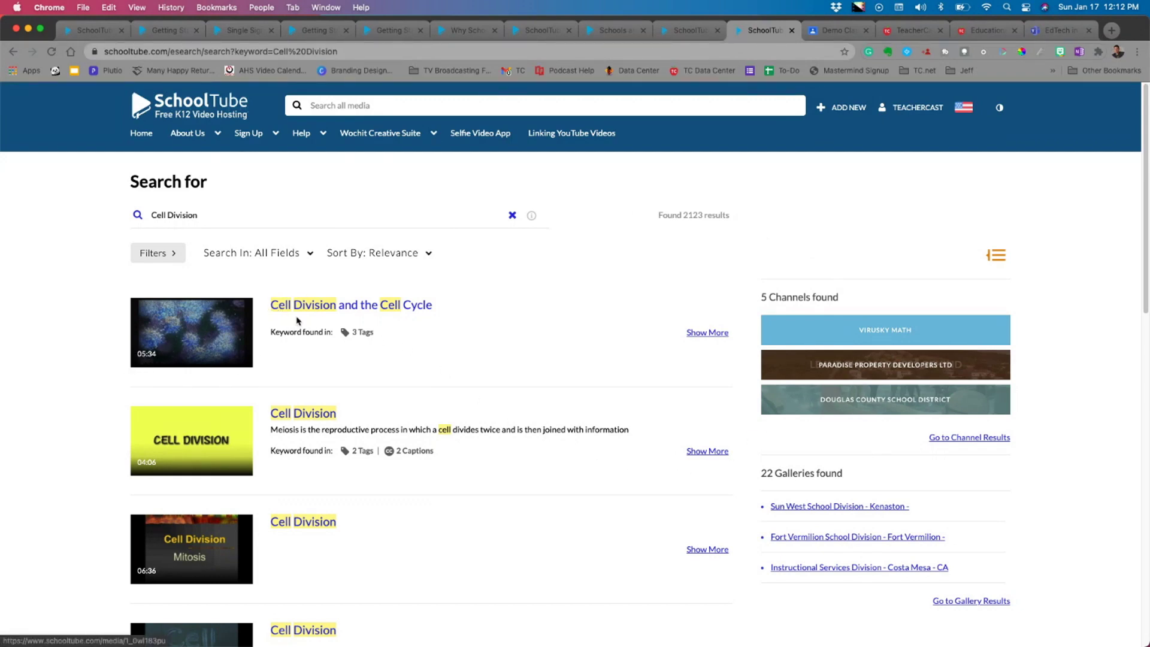
click(371, 310)
Show the video's sharing options and copy its full media page link.
scroll(104, 544, down, 2)
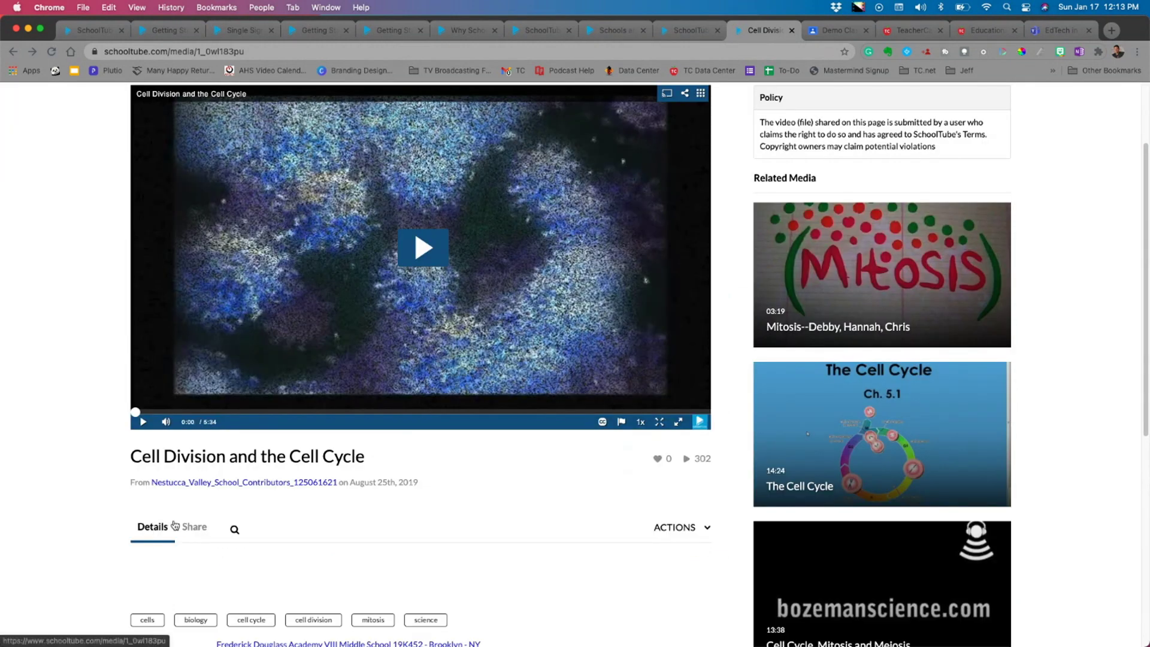
click(192, 530)
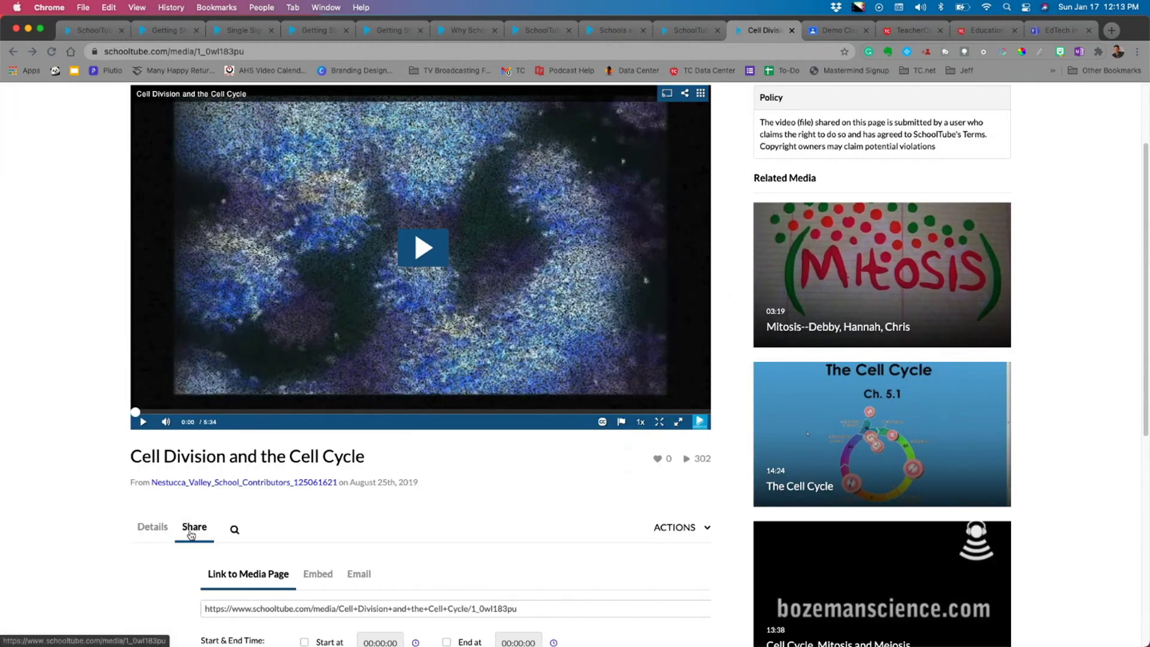
scroll(162, 554, down, 2)
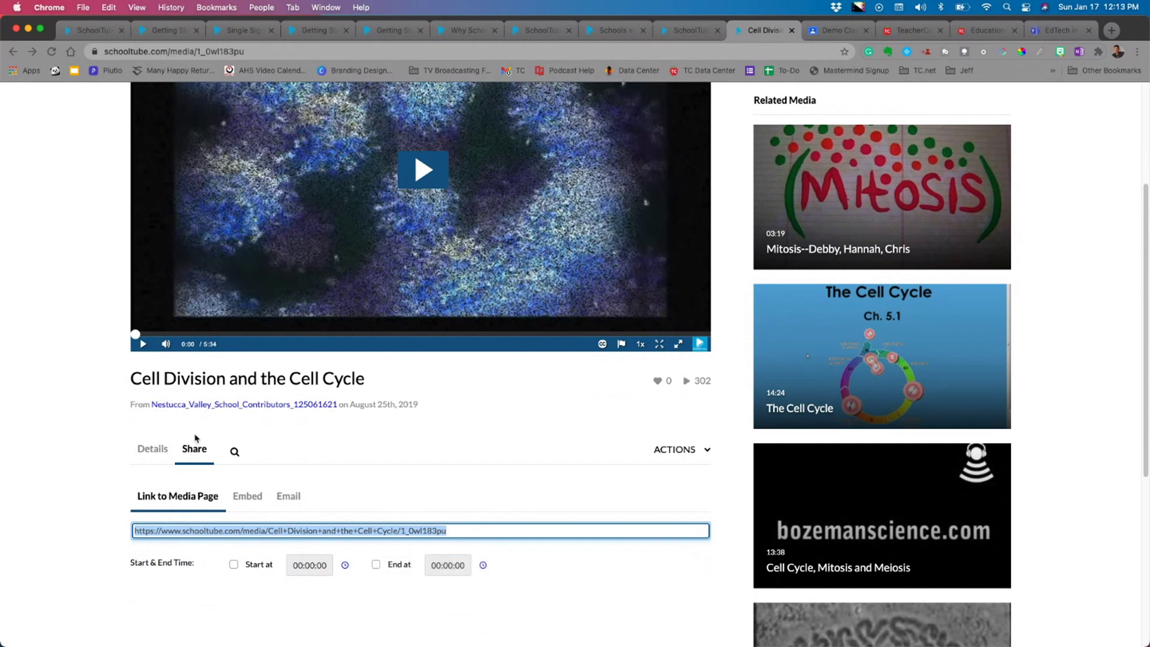
click(190, 530)
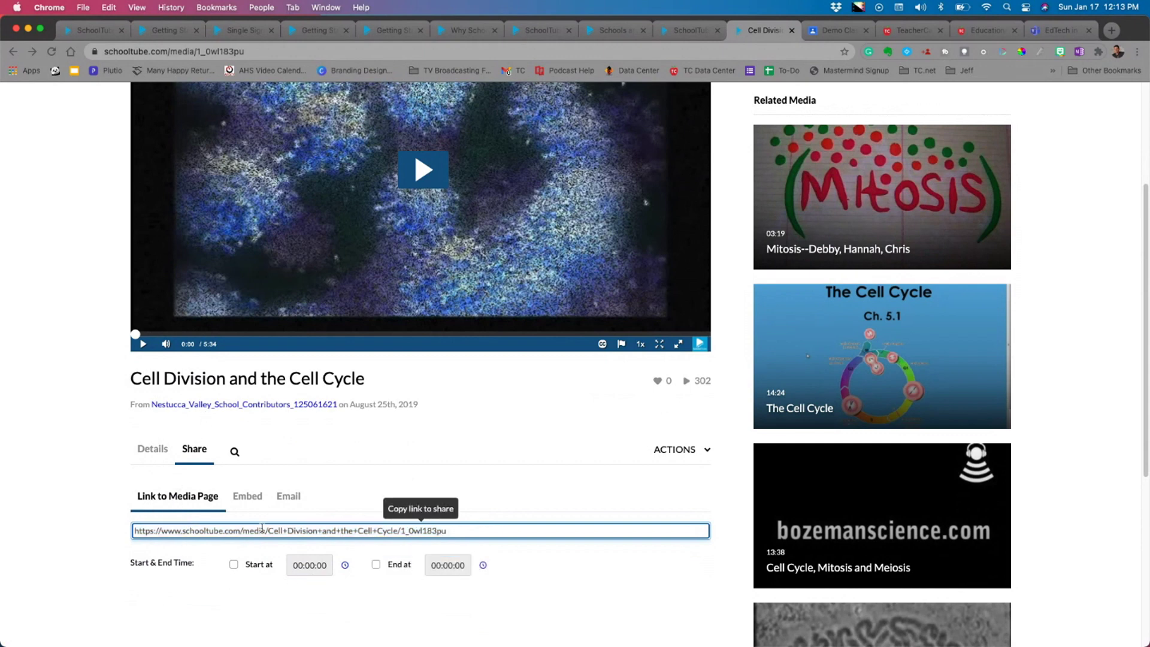
double_click(430, 530)
triple_click(430, 530)
key(super+c)
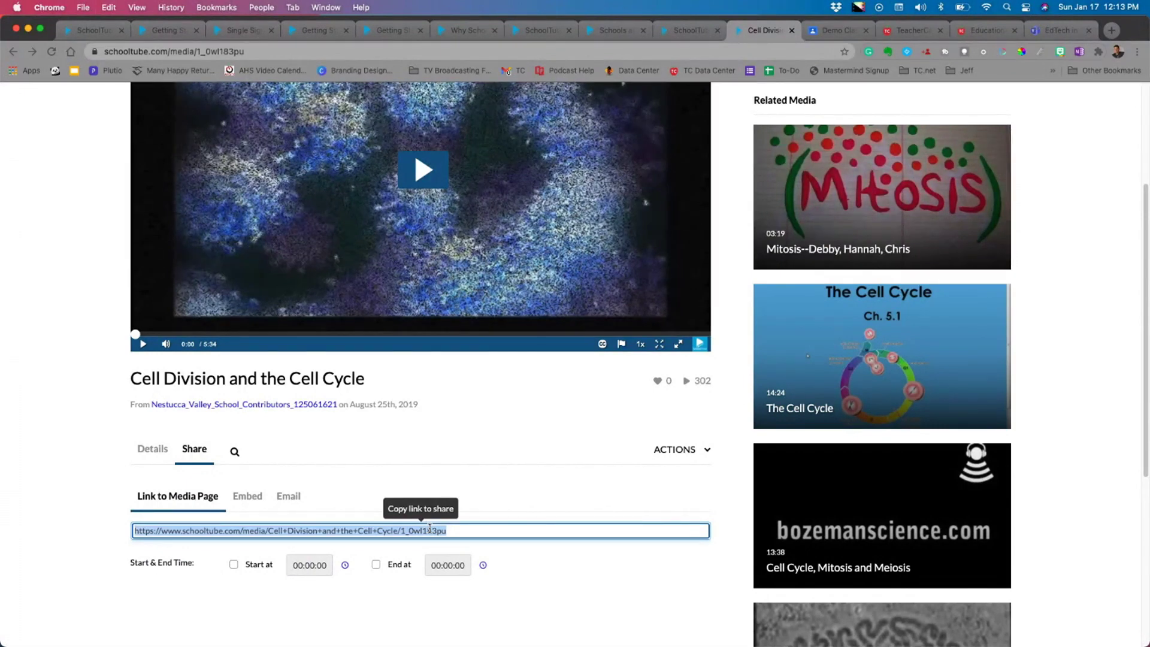
Switch to Google Classroom and create a classwork assignment in Demo Classroom titled "Check out this video".
click(838, 30)
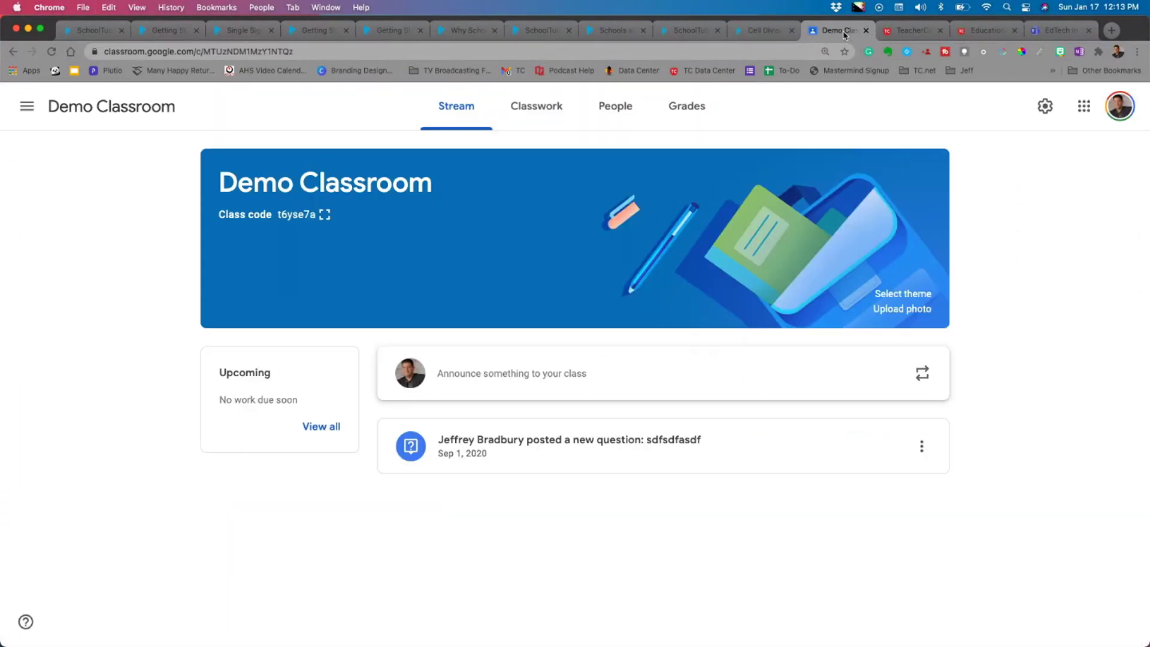
click(511, 125)
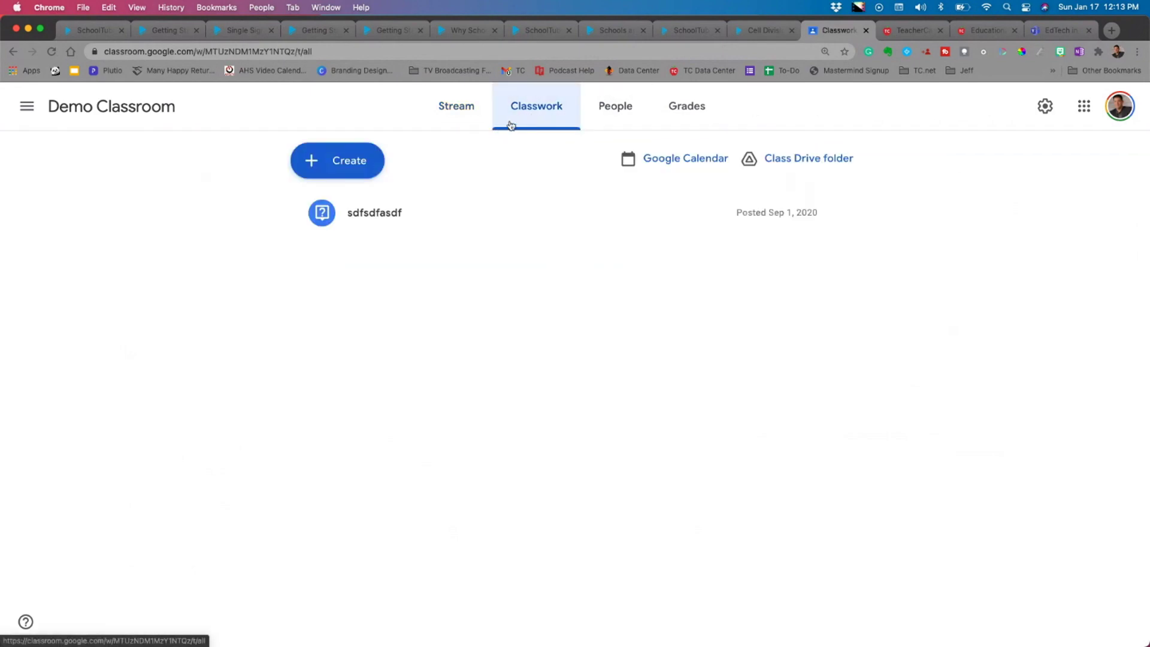
click(341, 161)
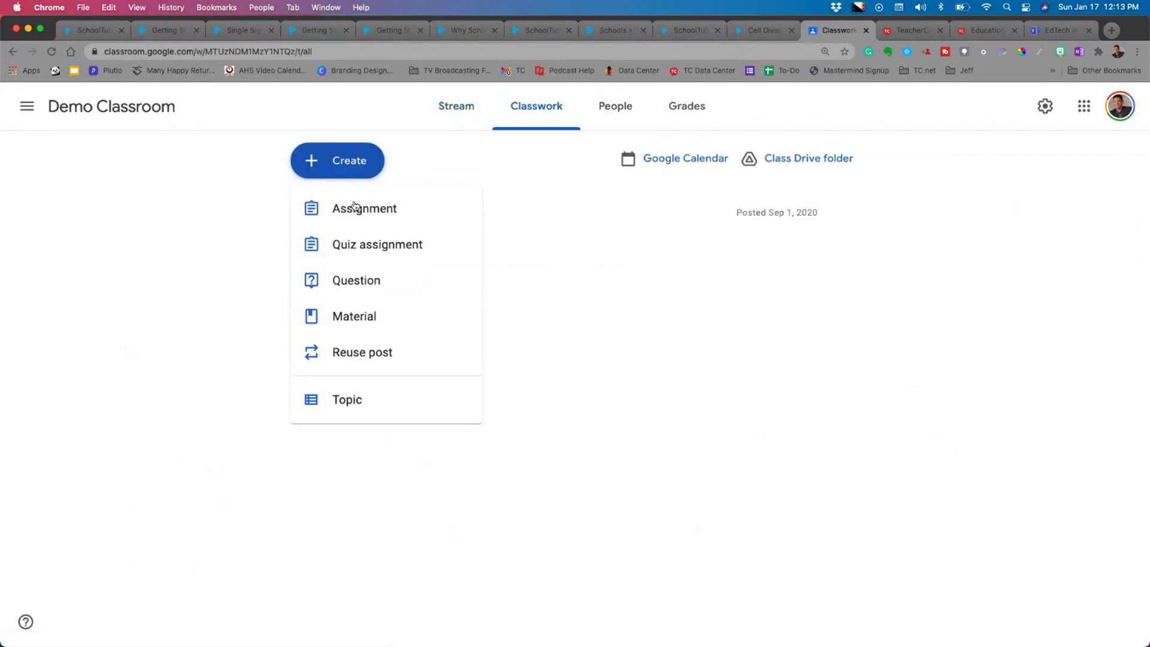
click(354, 207)
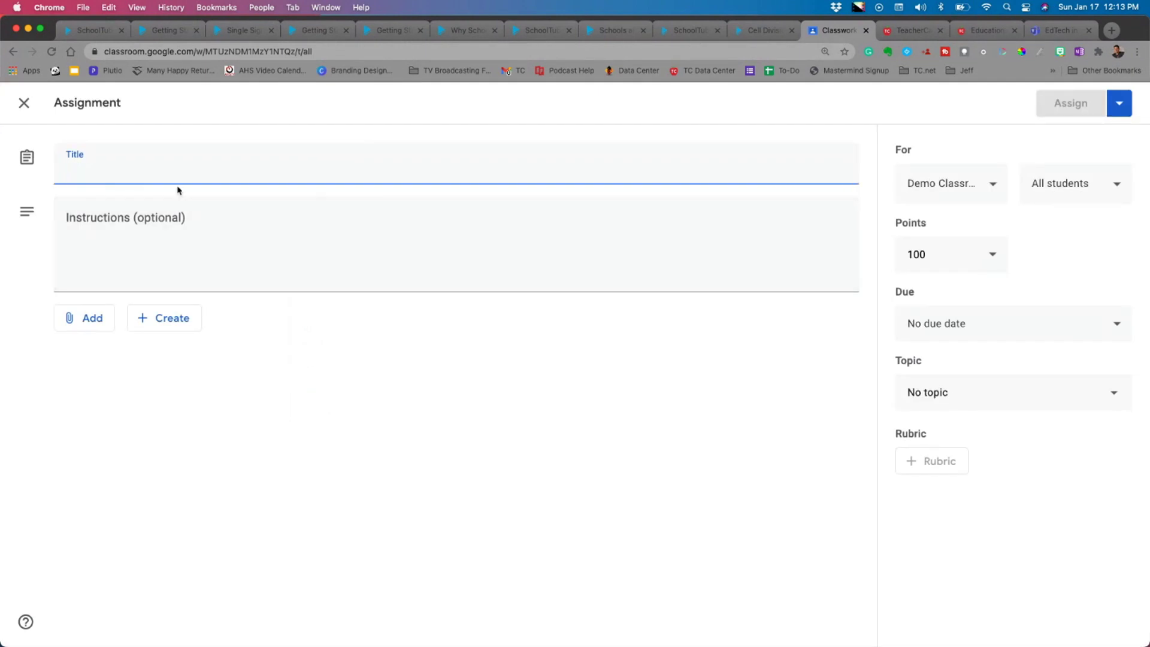
text(Check out this )
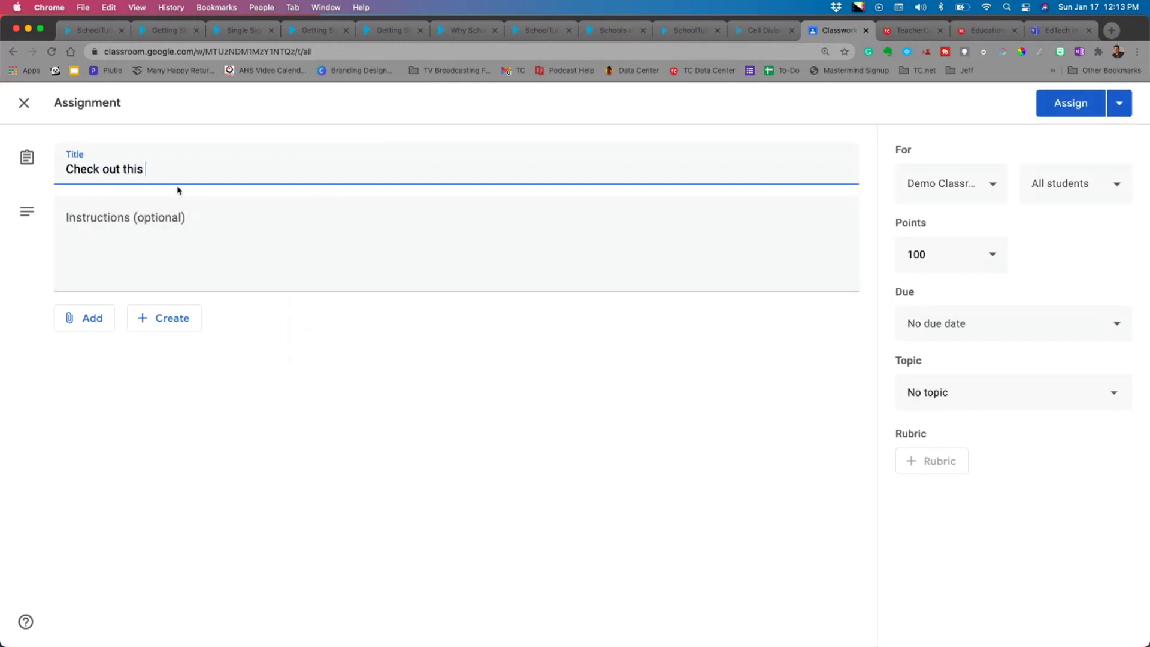
text(video)
Attach the copied SchoolTube video link to the assignment.
click(91, 316)
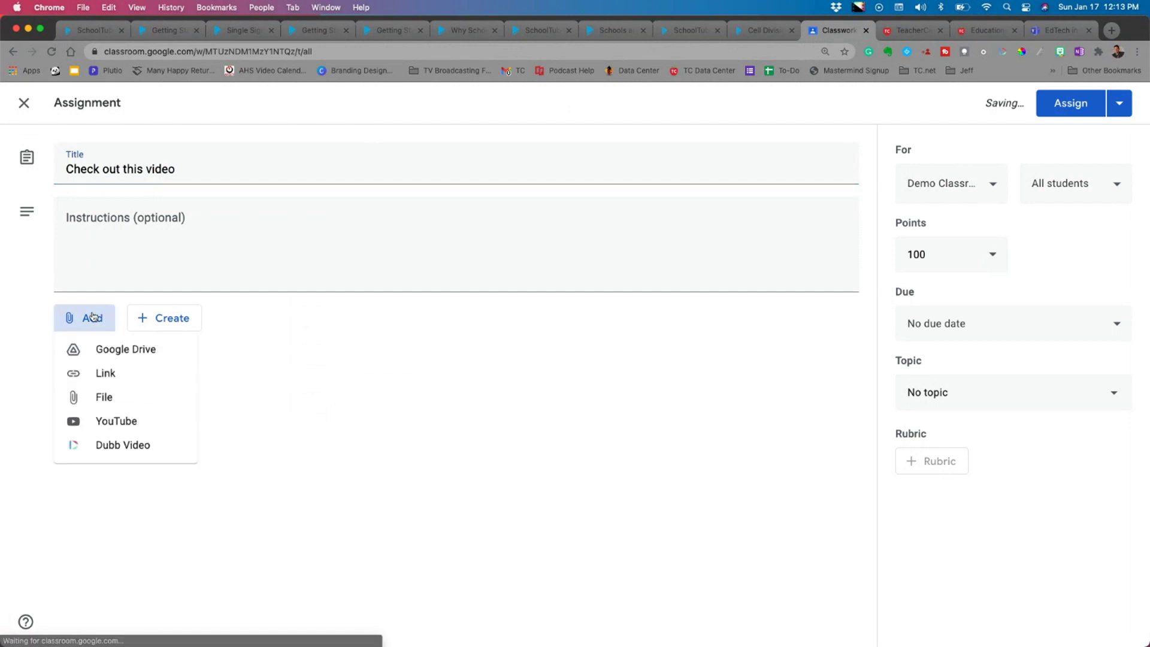
click(99, 374)
text(https://www.schooltube.com/media/Cell+Division+and+the+Cell+Cycle/1_9wl183pu)
click(638, 418)
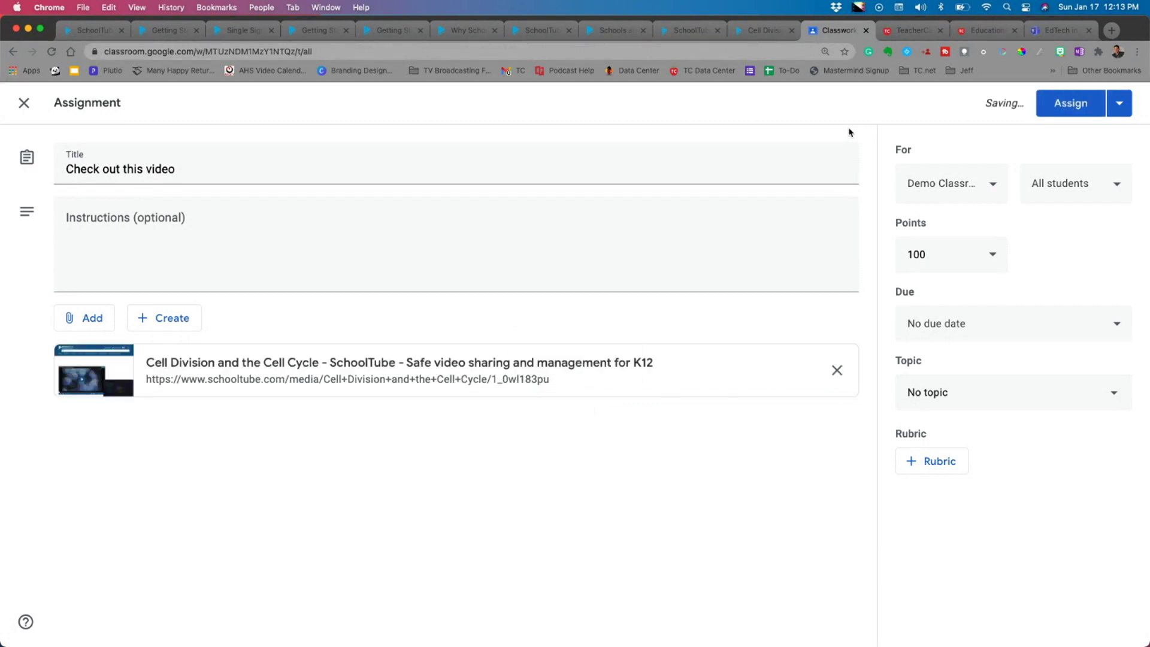
click(756, 34)
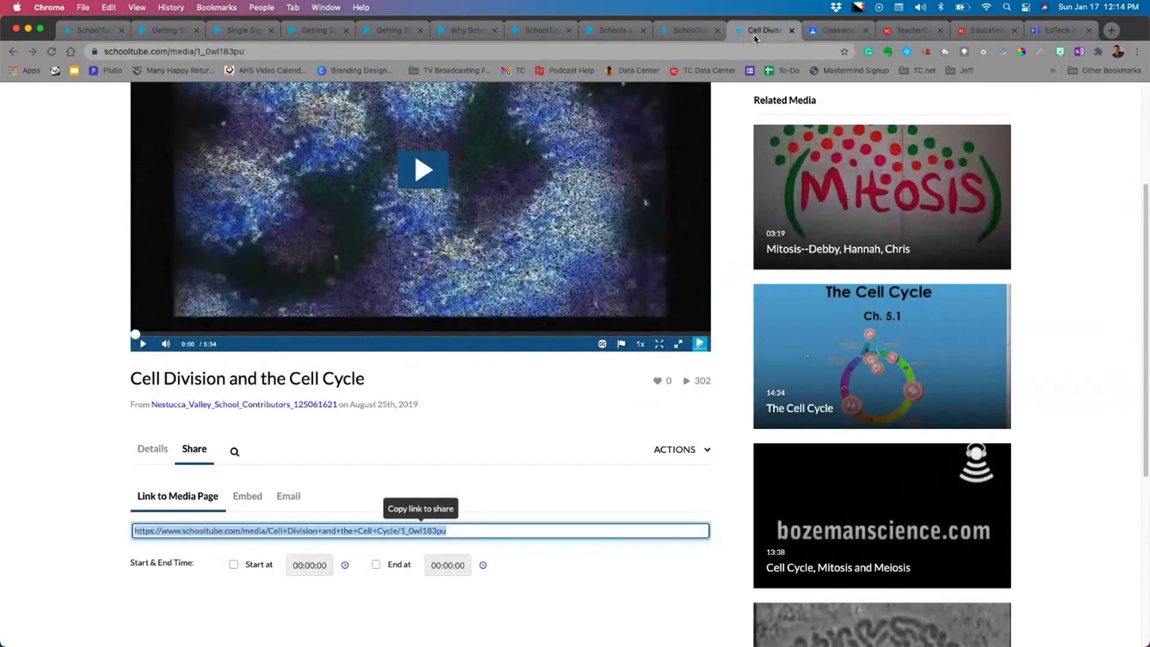
scroll(408, 356, up, 1)
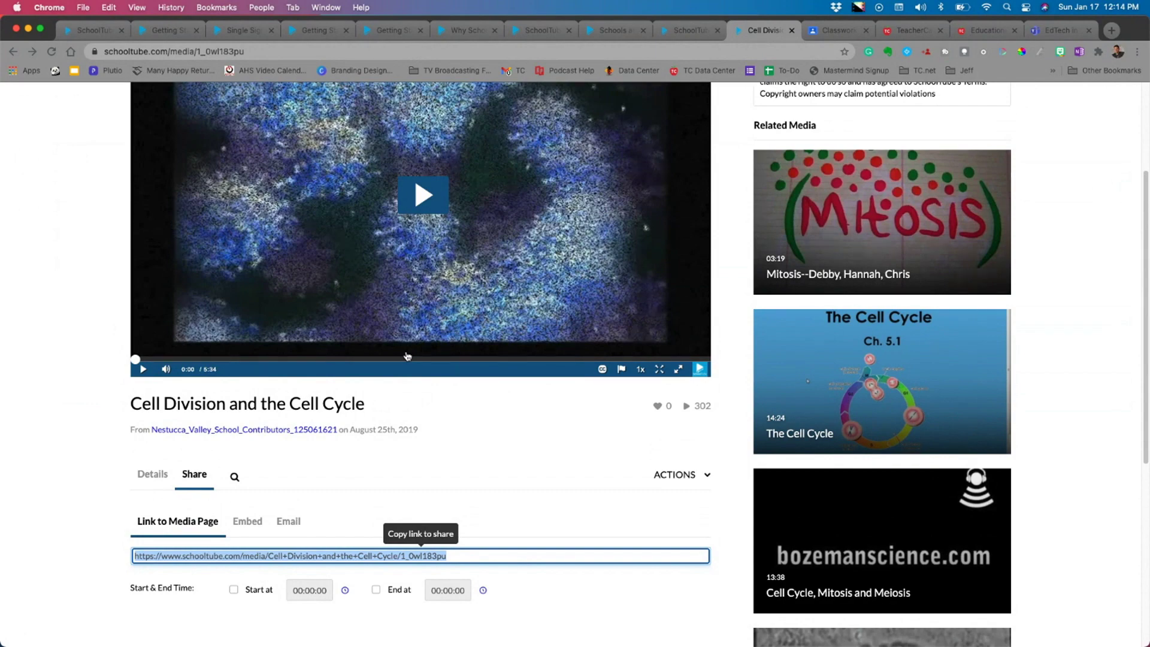
scroll(407, 356, up, 2)
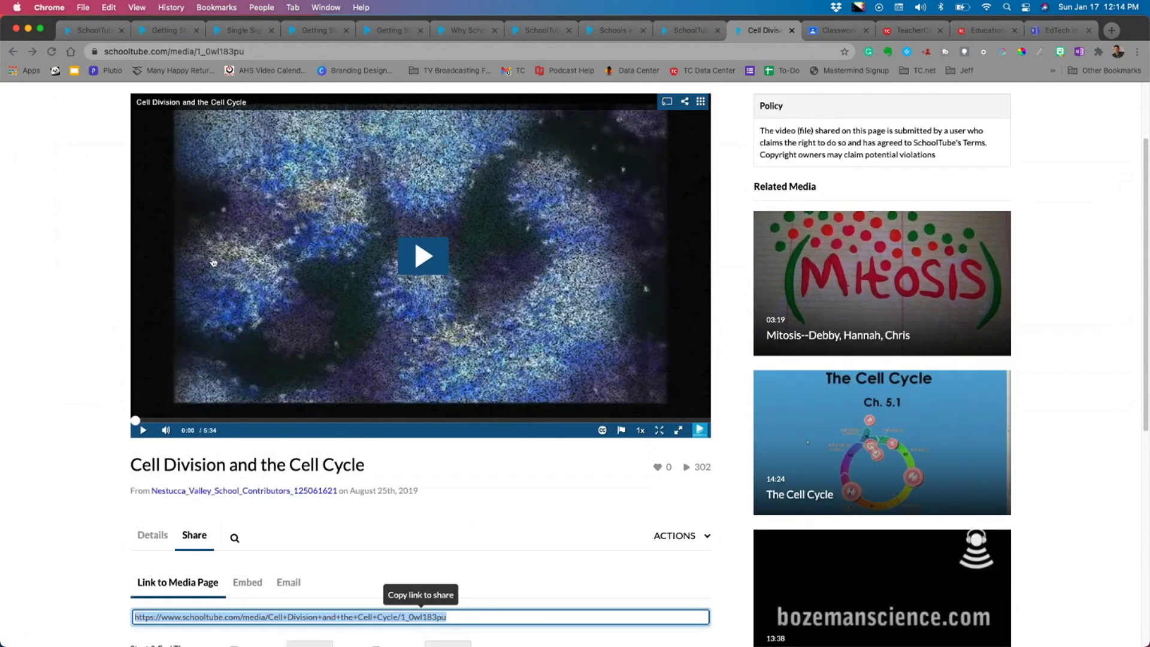
Switch to Microsoft Teams and add a Website tab named "School Tube Video" with the copied video link to the EdTech in the Classroom channel.
click(1071, 31)
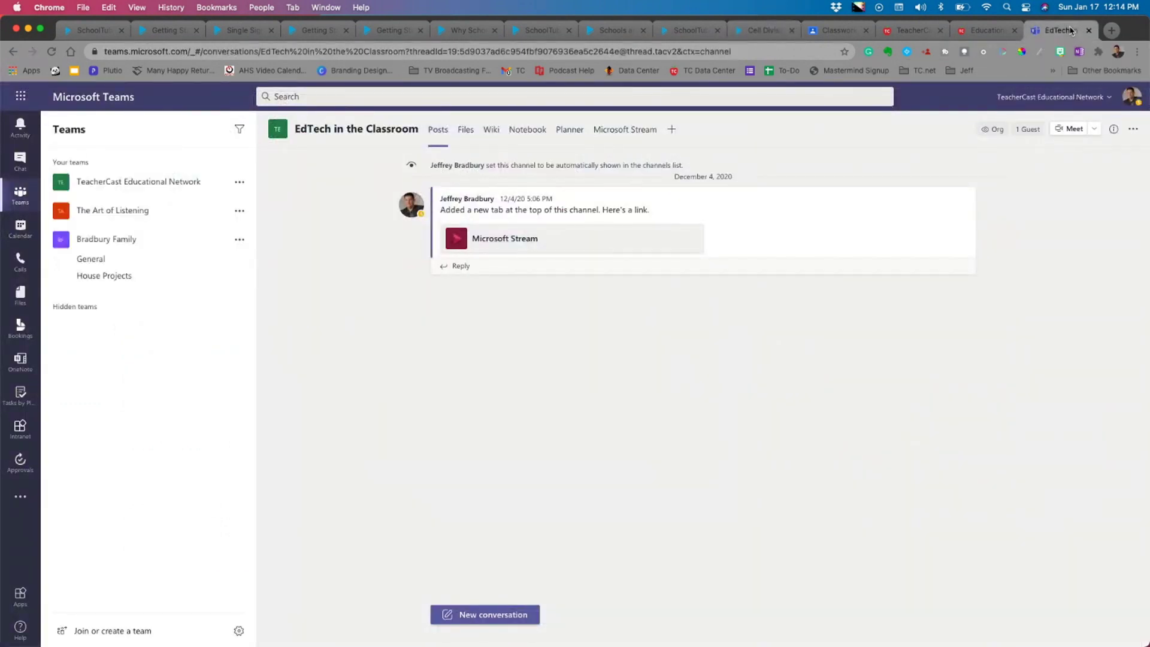
click(672, 130)
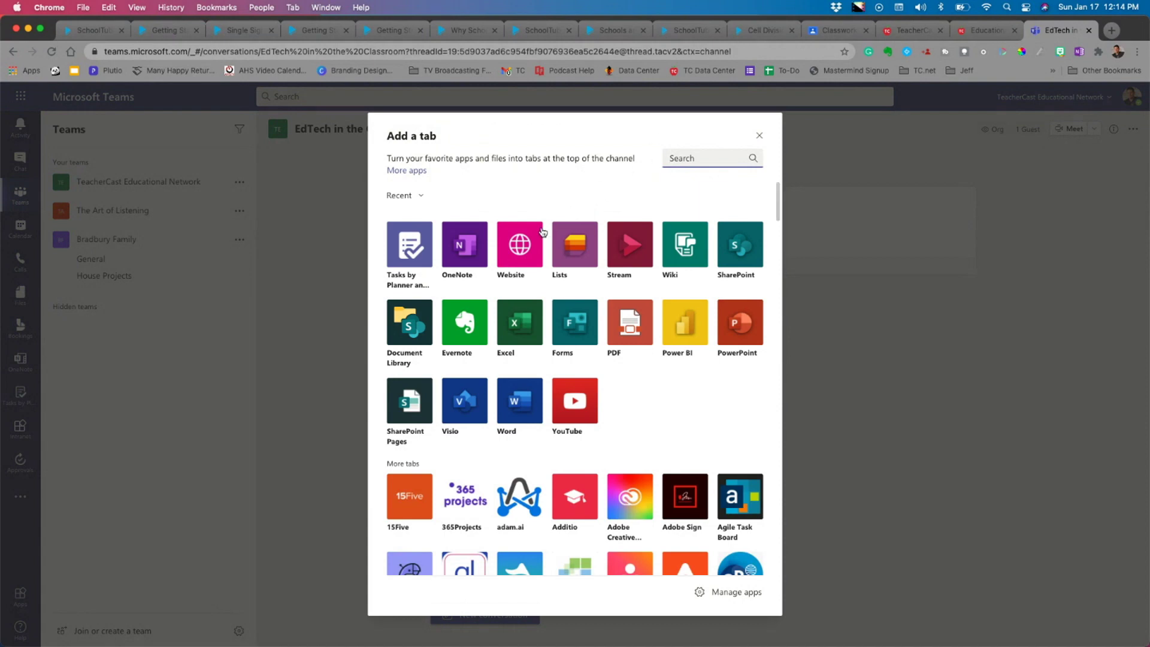
click(542, 232)
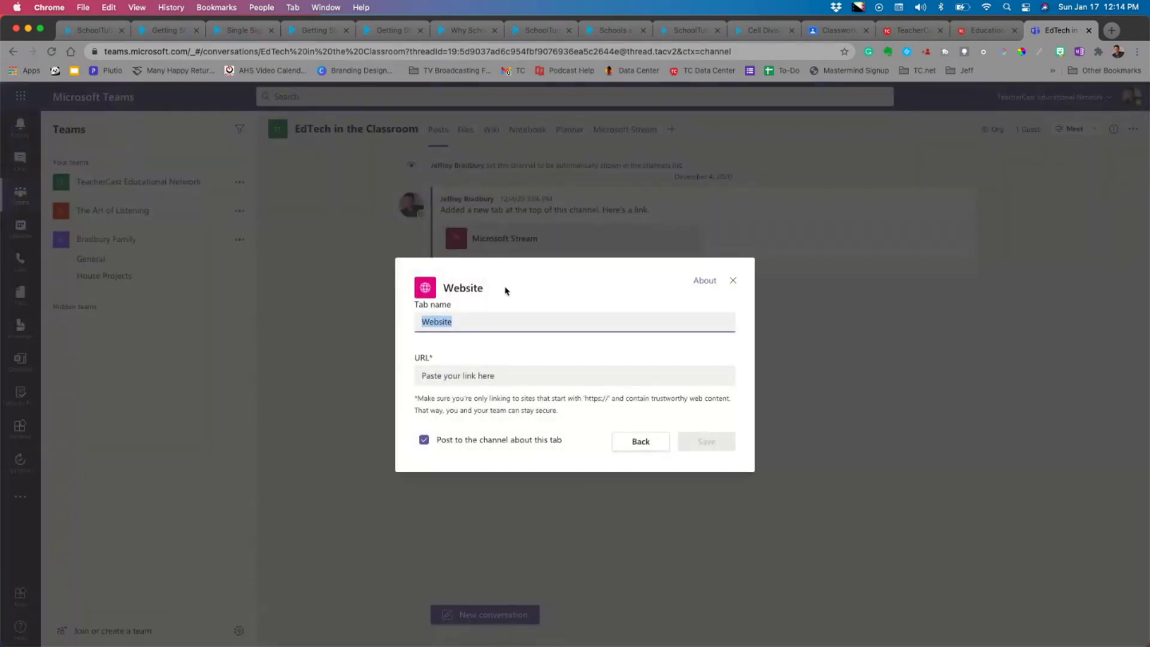
text(School Tube Video)
key(Tab)
key(super+v)
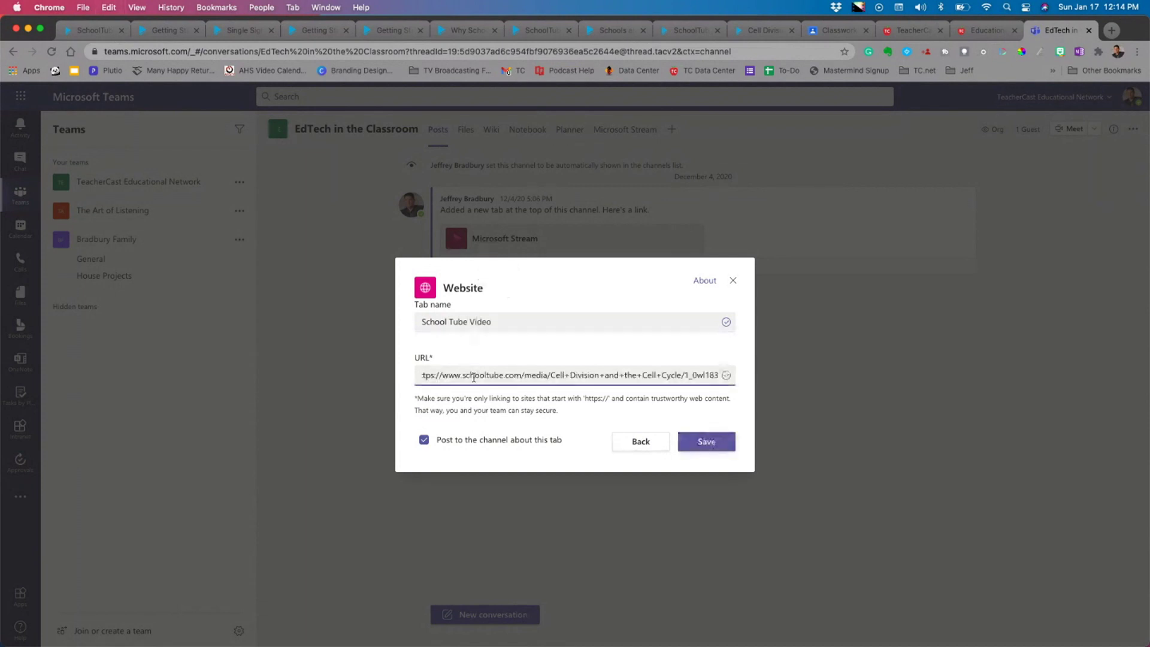
click(472, 441)
click(702, 445)
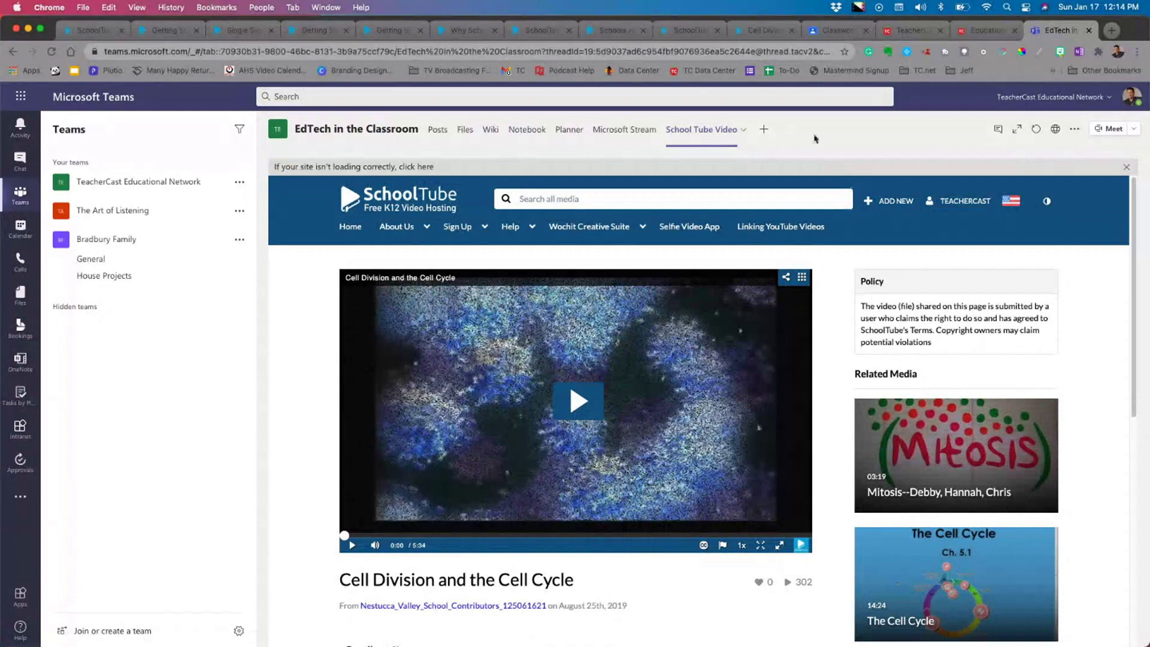
Switch back to SchoolTube and open the account's My Channels page.
click(758, 34)
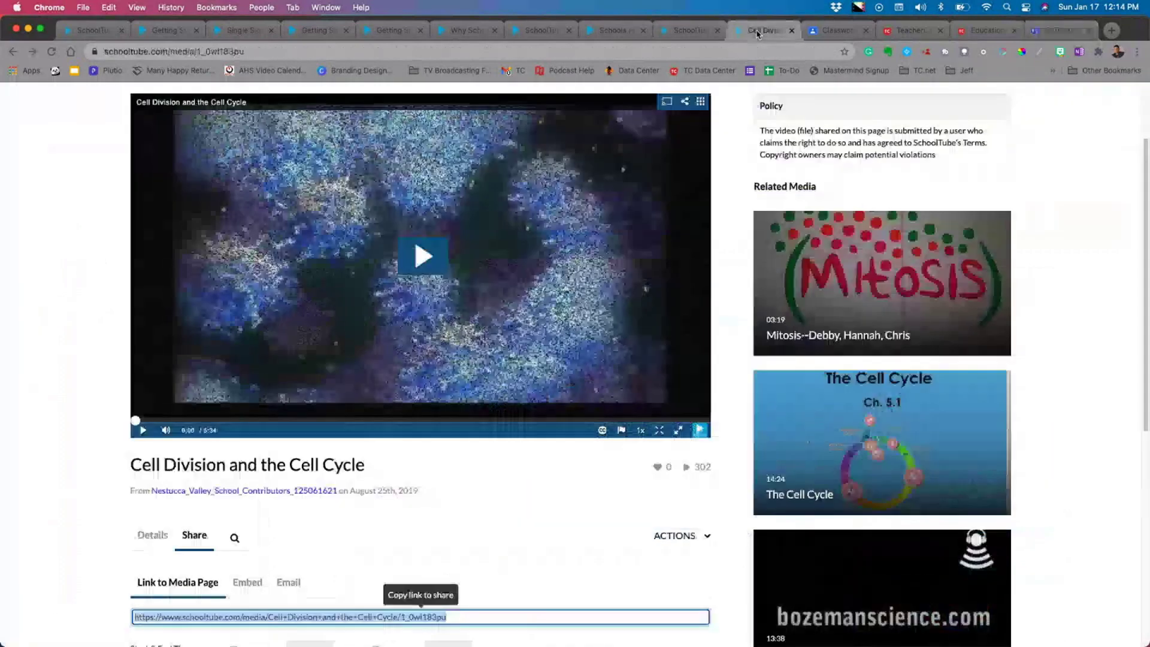
scroll(927, 109, up, 2)
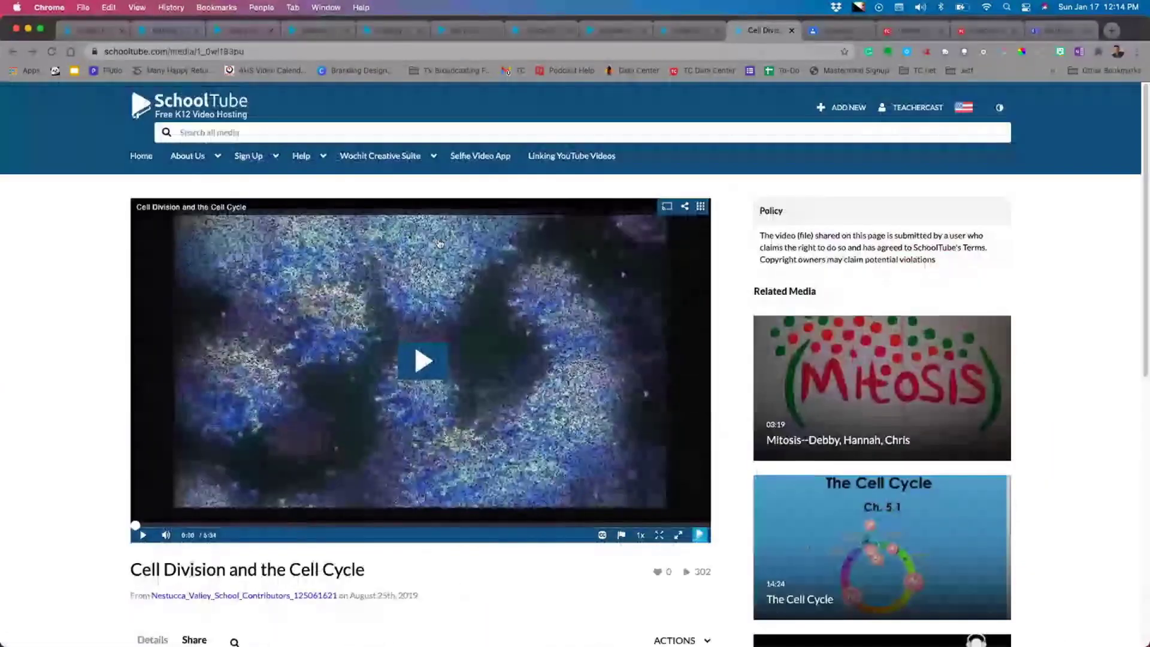
click(927, 109)
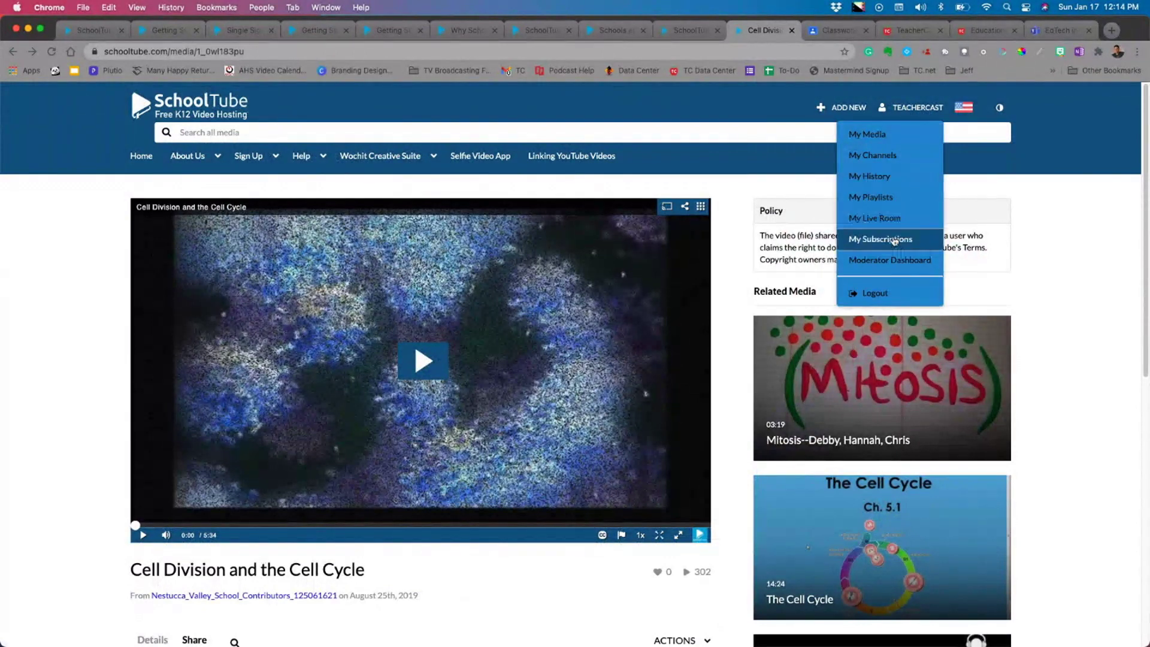
click(873, 156)
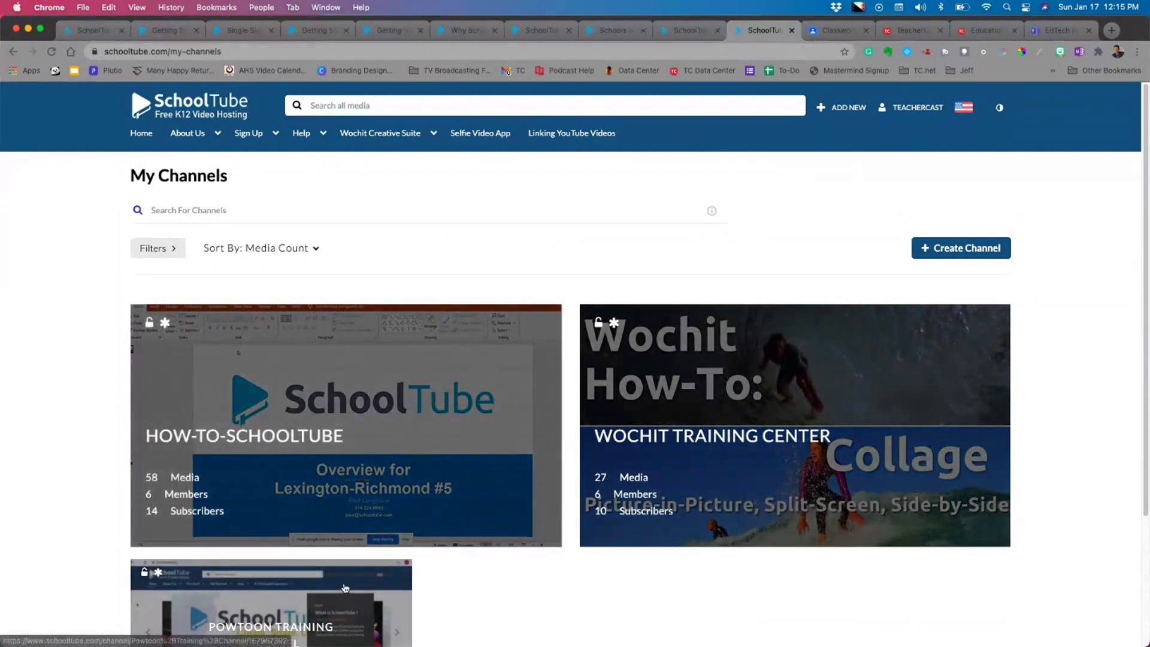
Start a new channel named "TeacherCast Demo Channel" with the description "My Video Channel for TeacherCast Demos".
click(970, 254)
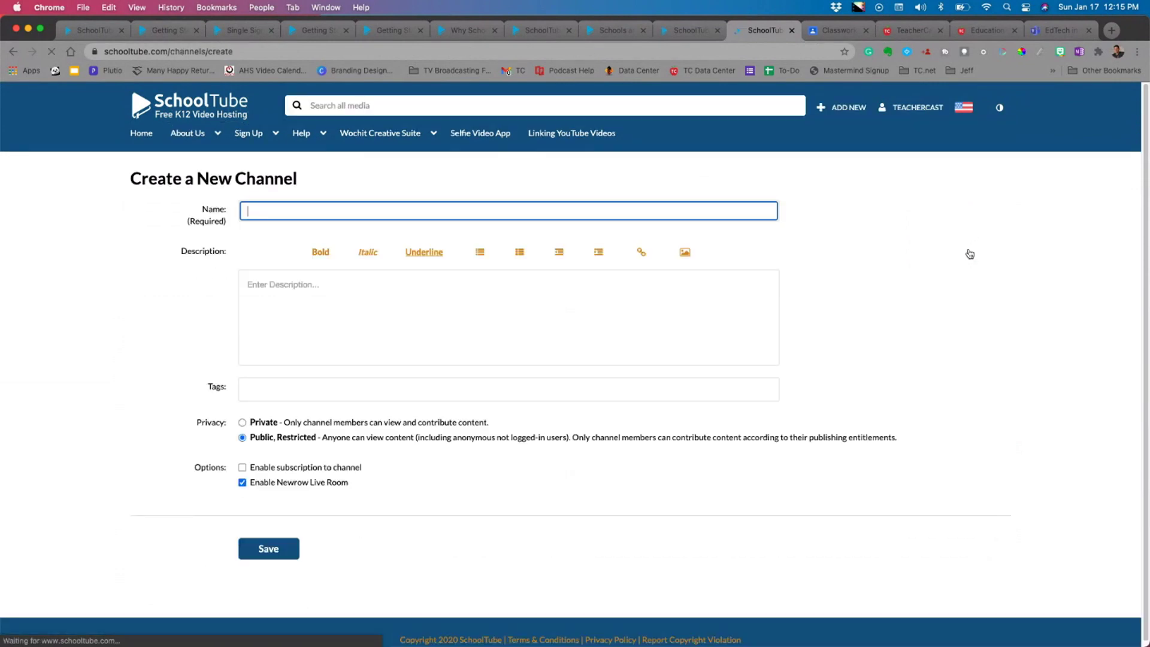
text(Tea)
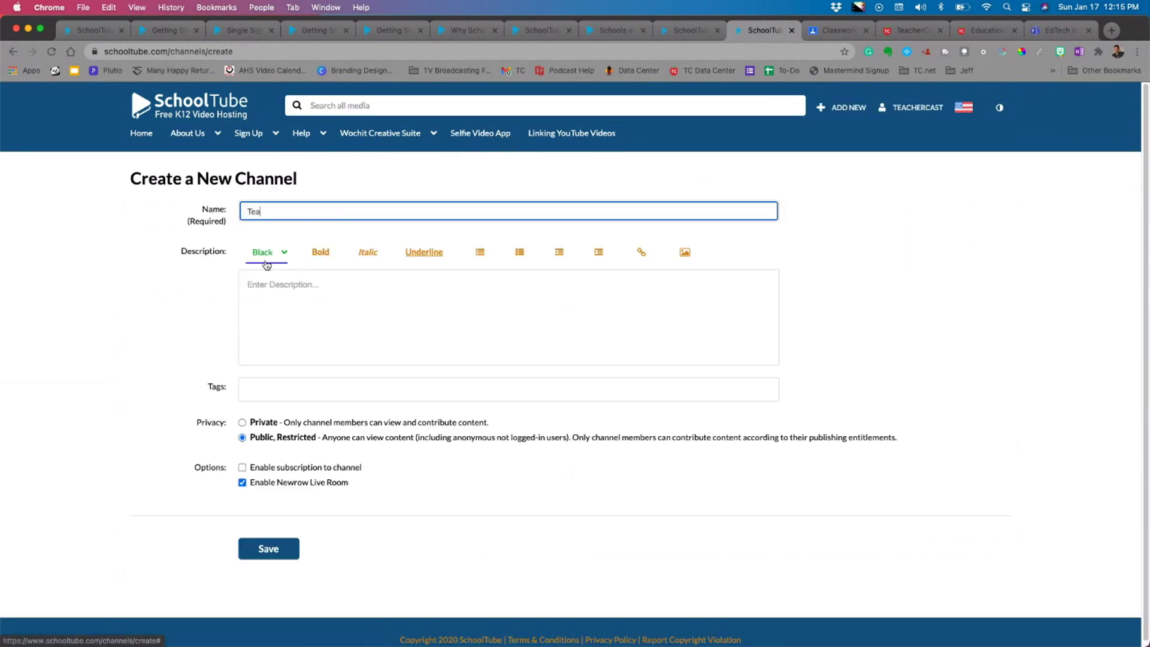
text(cherCast Demo Channel)
key(Tab)
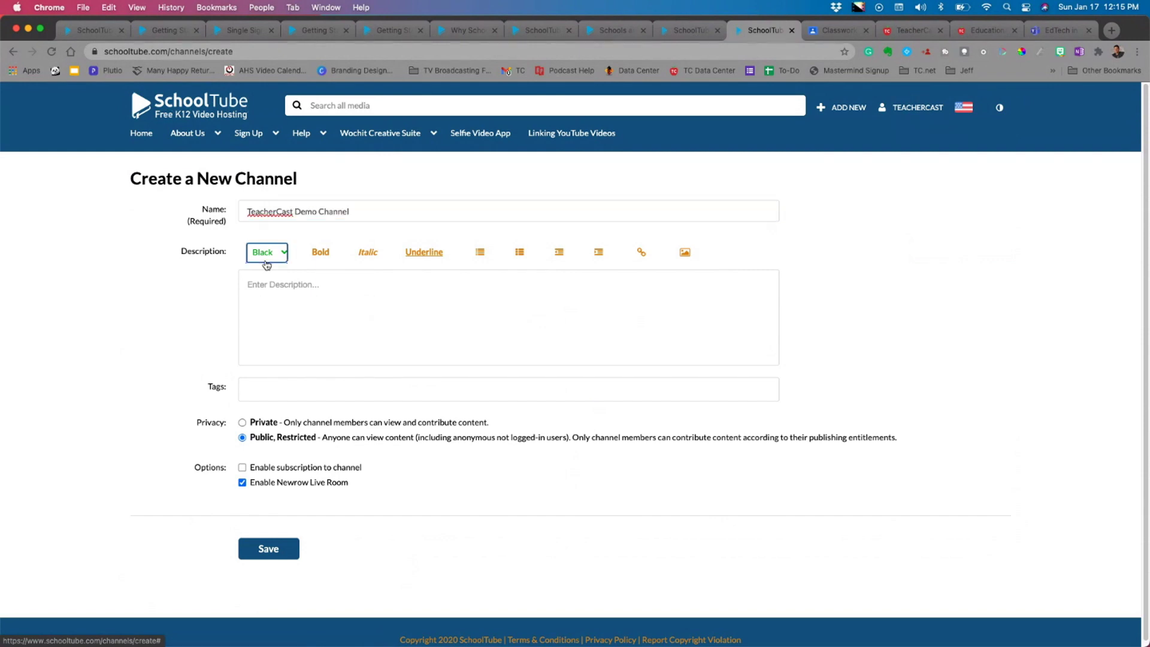
click(283, 301)
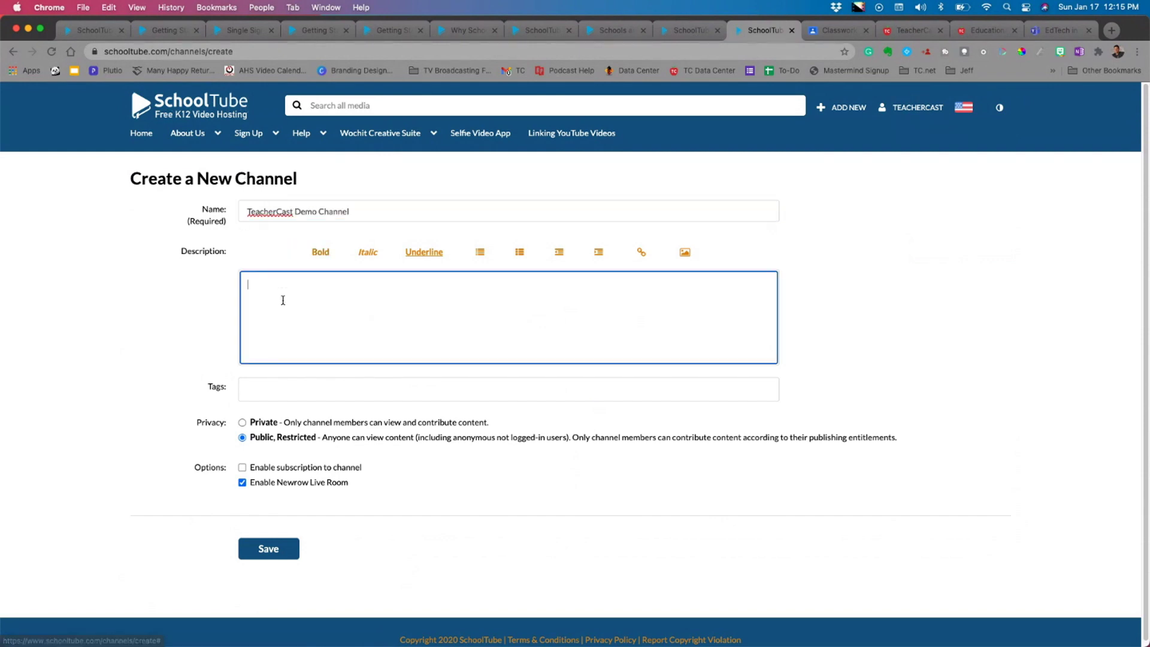
text(My Vid)
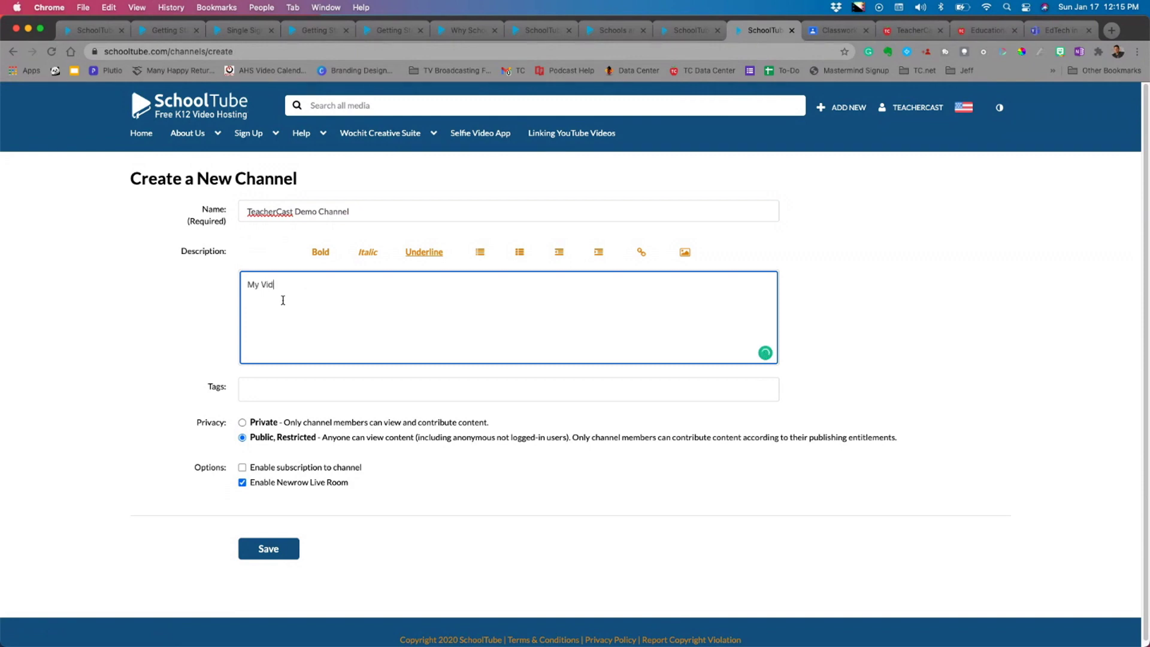
text(eo Channel for TeacherCast Demos)
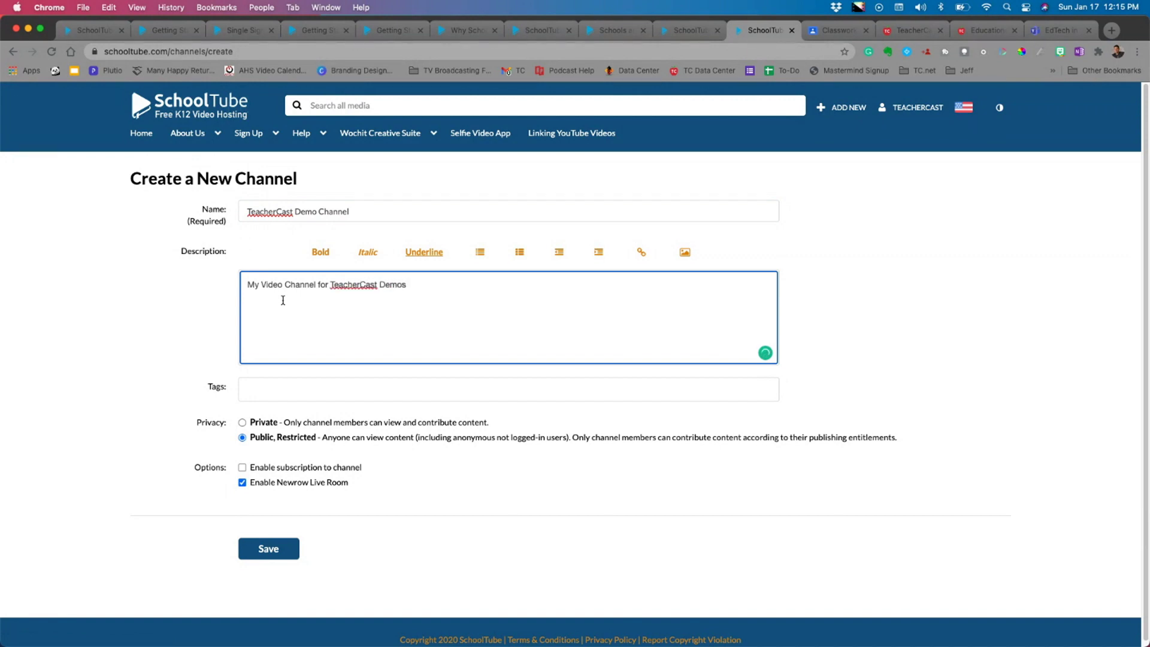
Add the tags "teachercast", "demo" and "video tutorial" to the new channel.
click(293, 395)
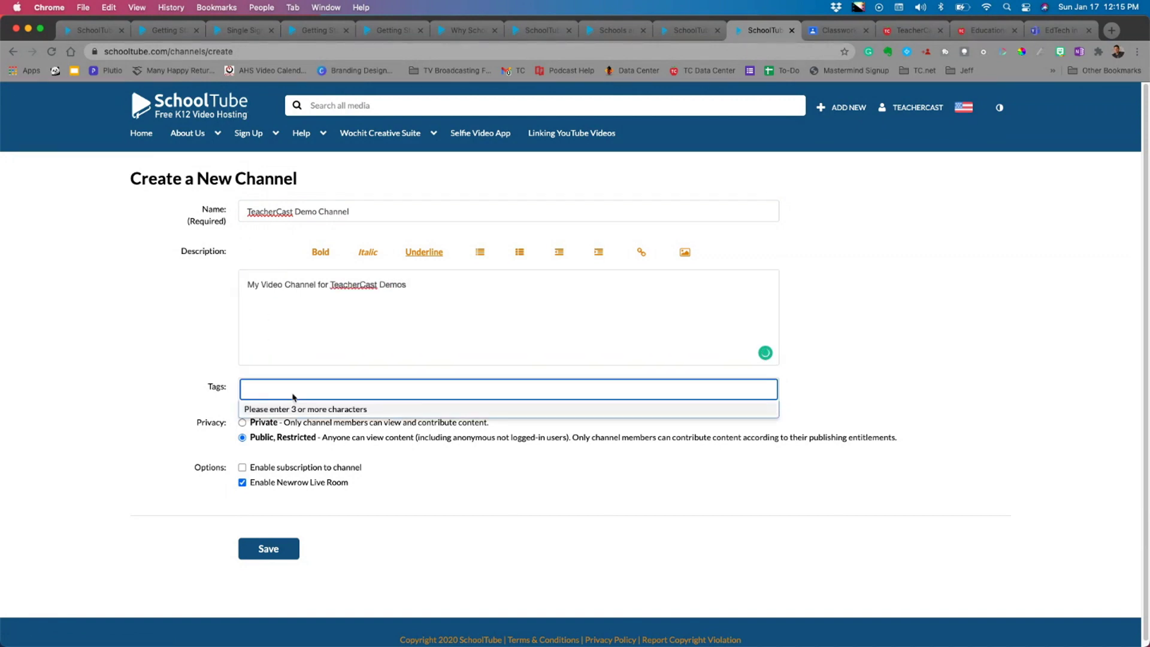
text(teachercast)
key(Return)
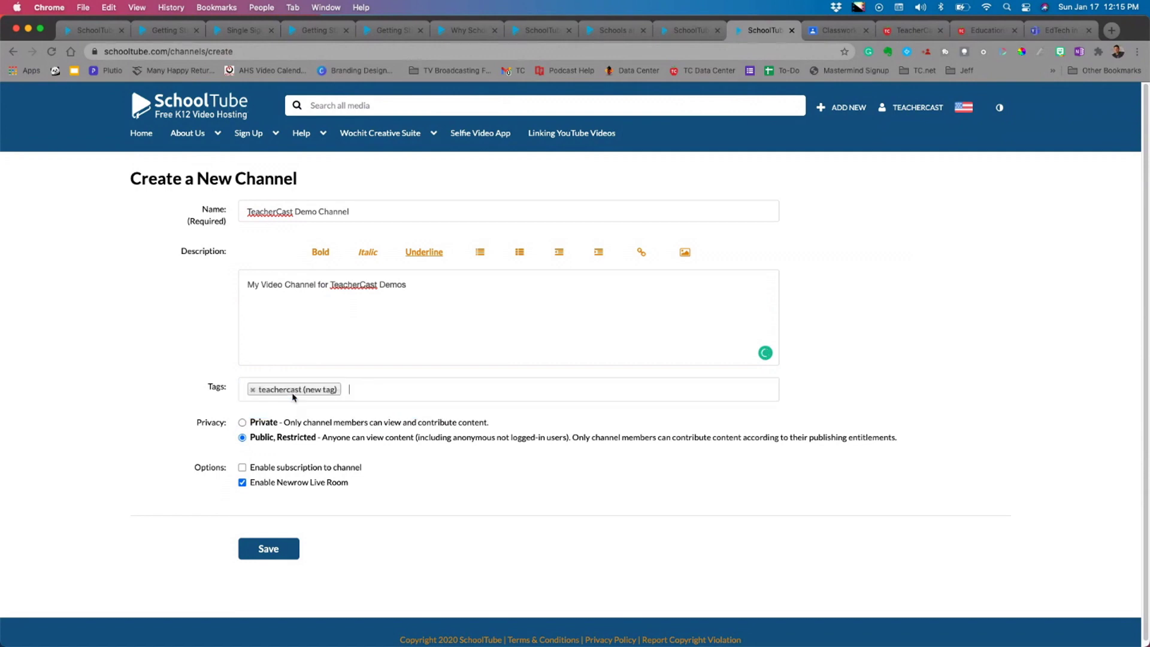
text(demo)
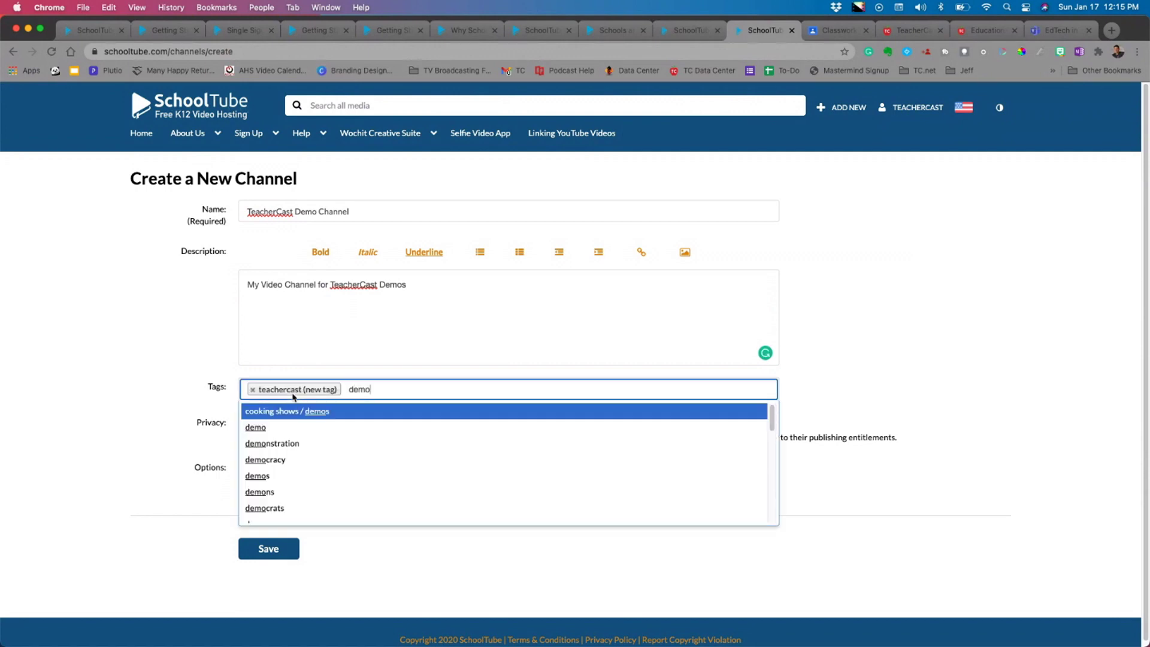
key(Return)
text(video t)
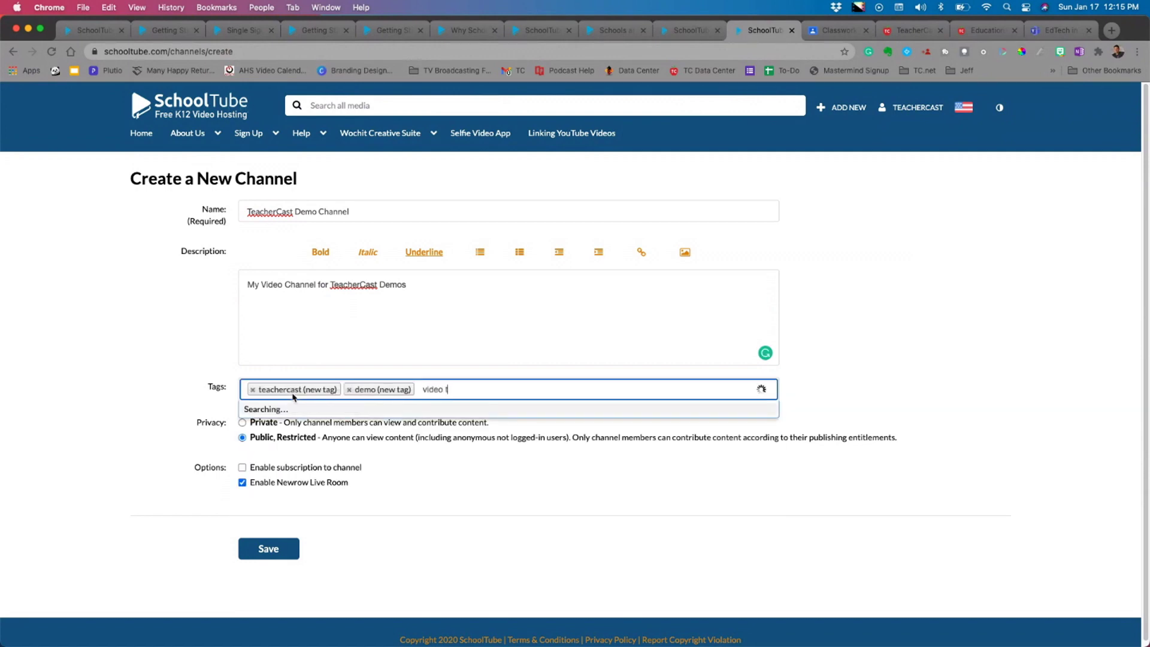
text(utorial)
key(Return)
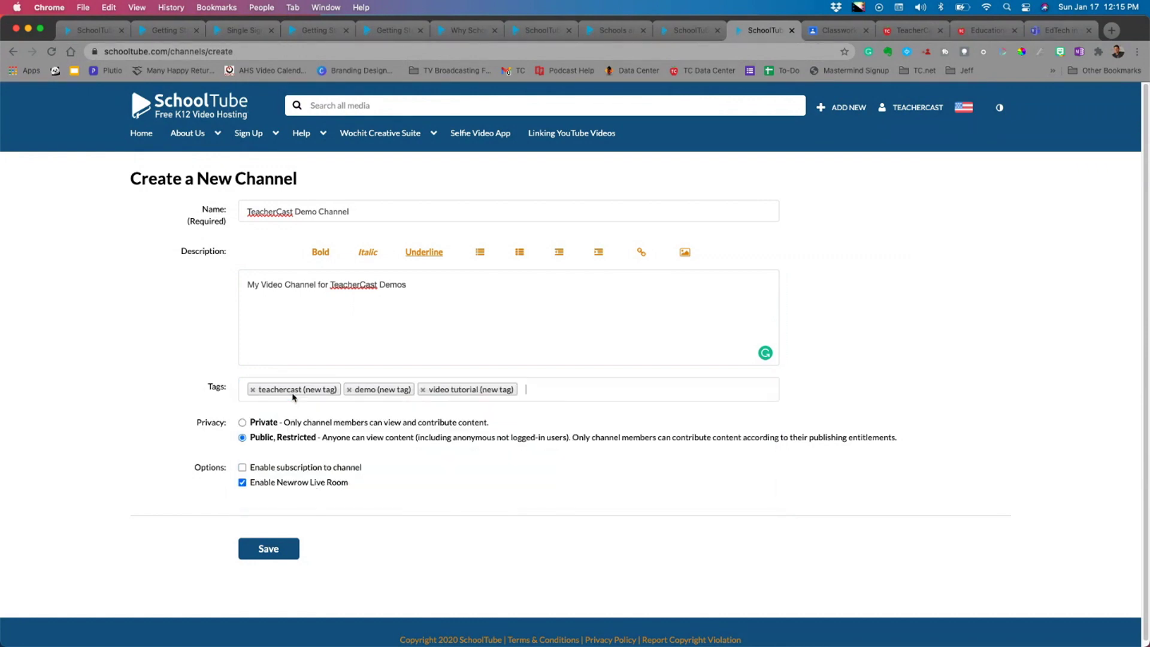
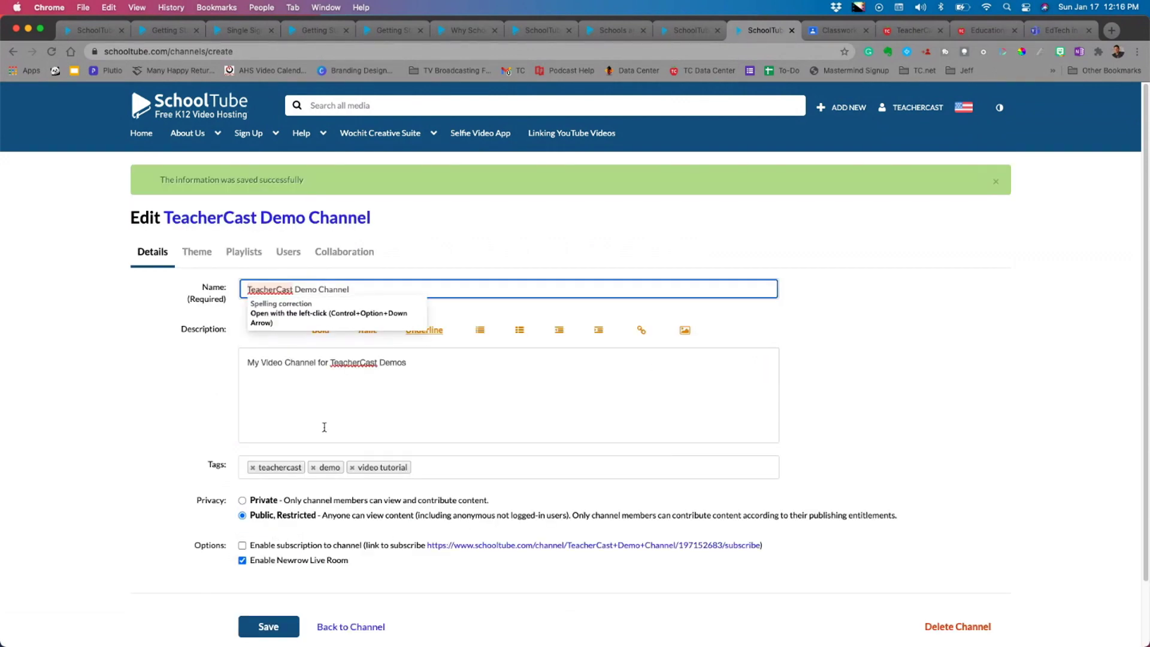
Enable the channel carousel in the channel's theme settings, using the Most Recent Videos playlist.
click(196, 252)
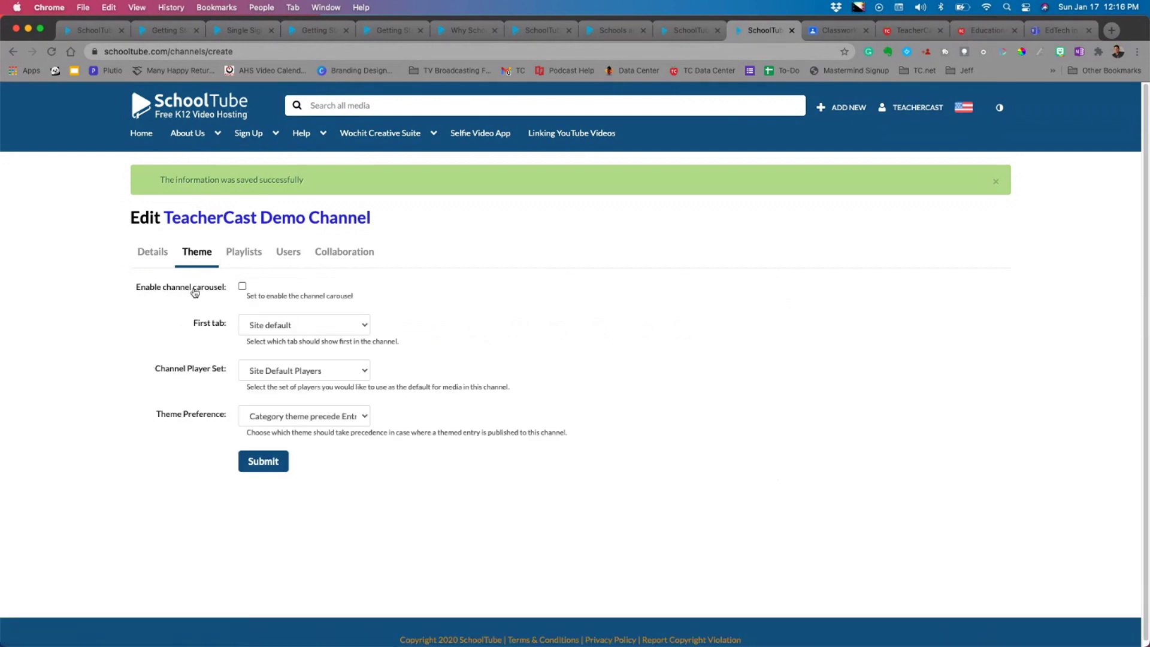
click(242, 287)
click(275, 325)
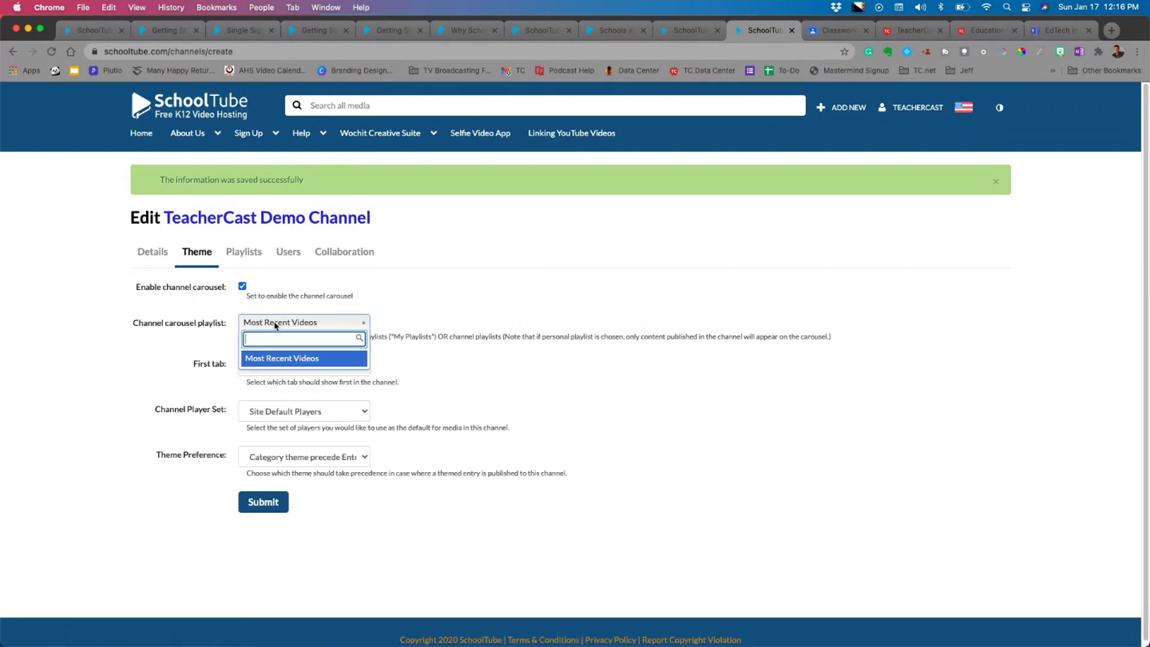
click(246, 357)
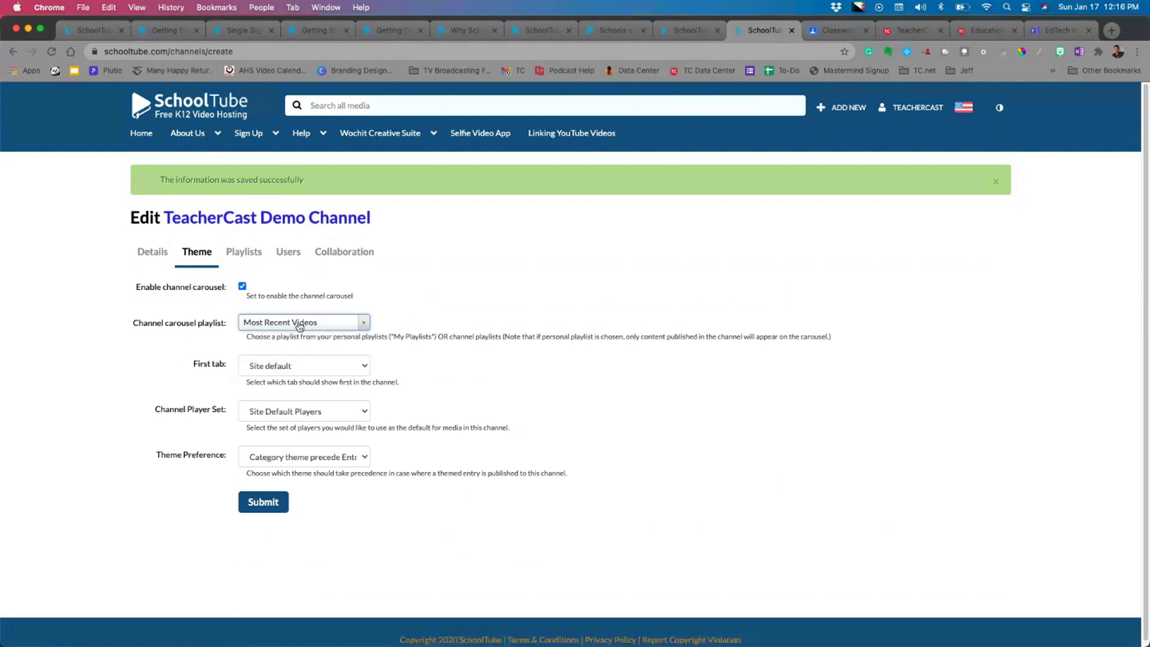
Review the first tab, player set and theme preference choices, keep their defaults, and submit the theme settings.
click(264, 369)
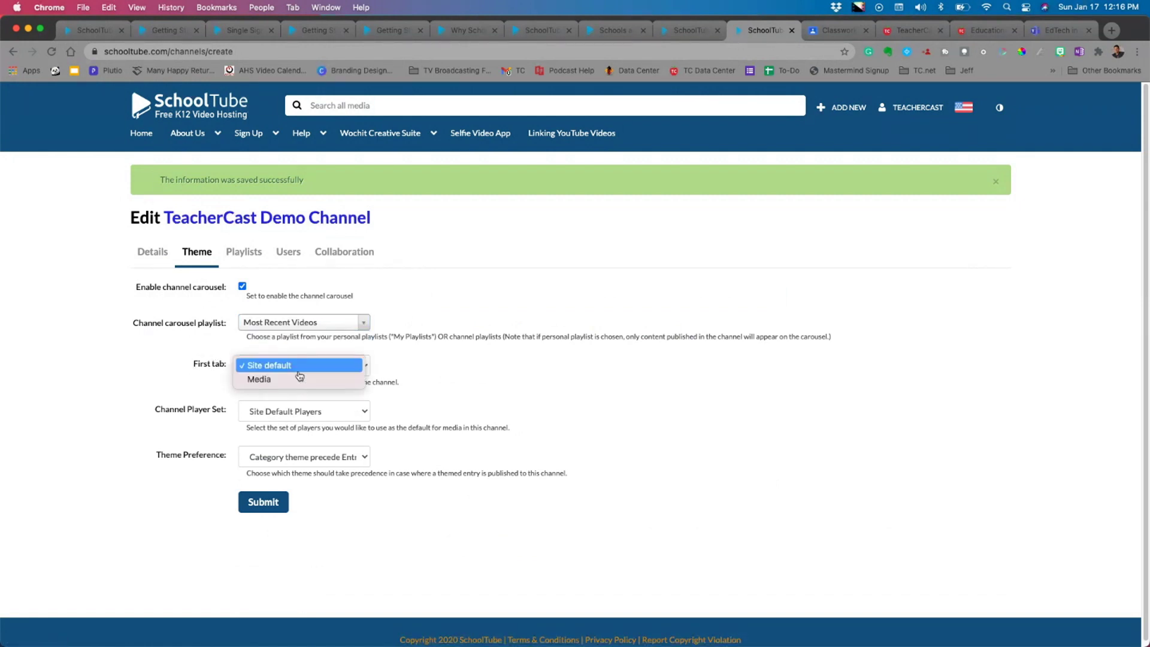
click(175, 389)
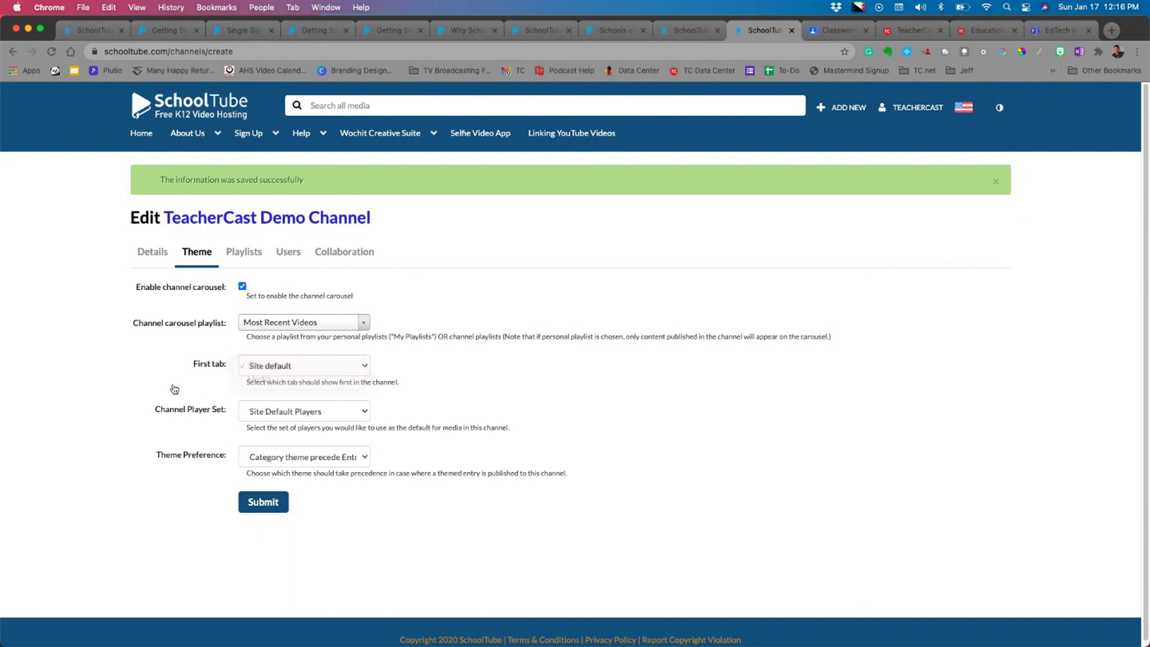
click(268, 413)
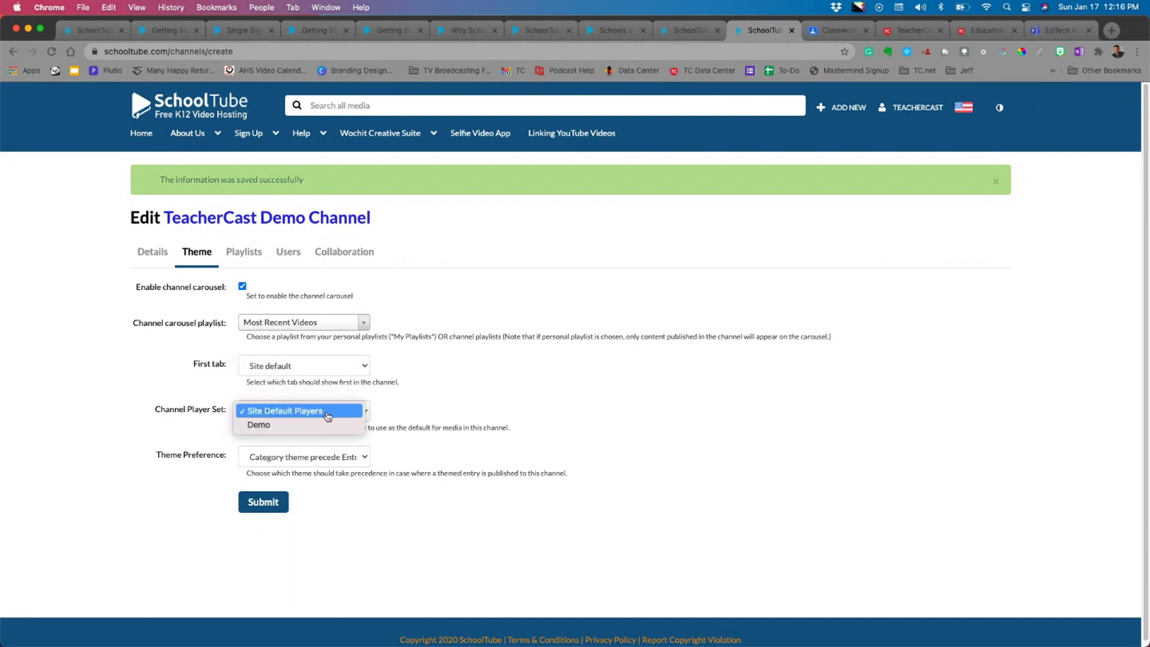
click(161, 434)
click(337, 456)
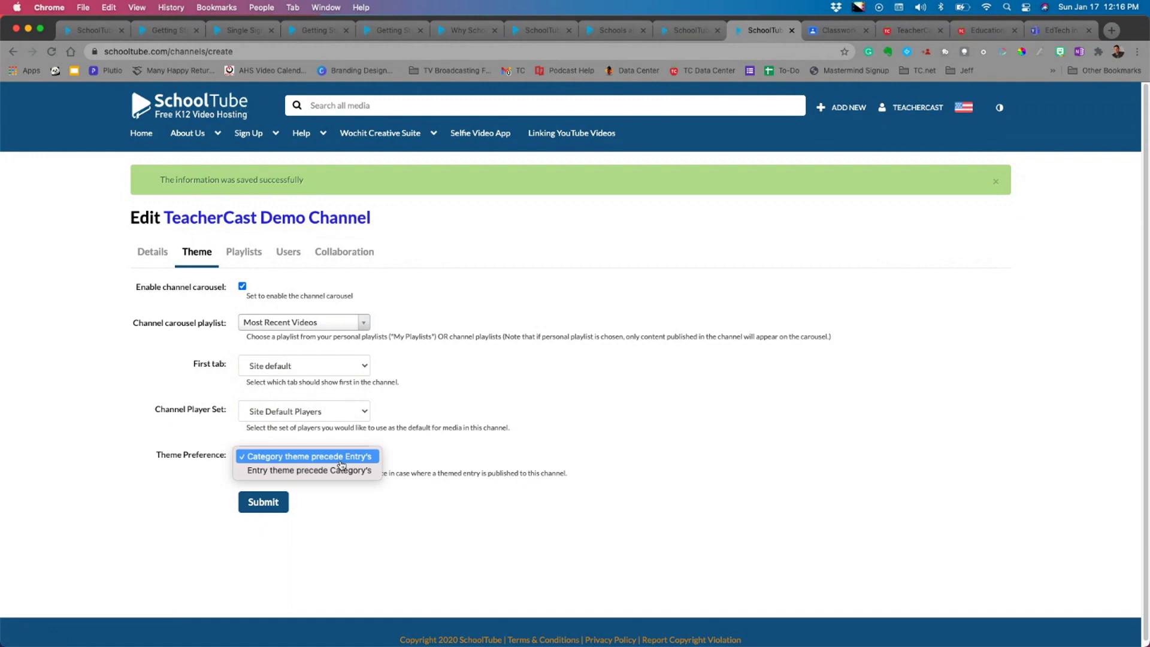
click(458, 455)
click(275, 508)
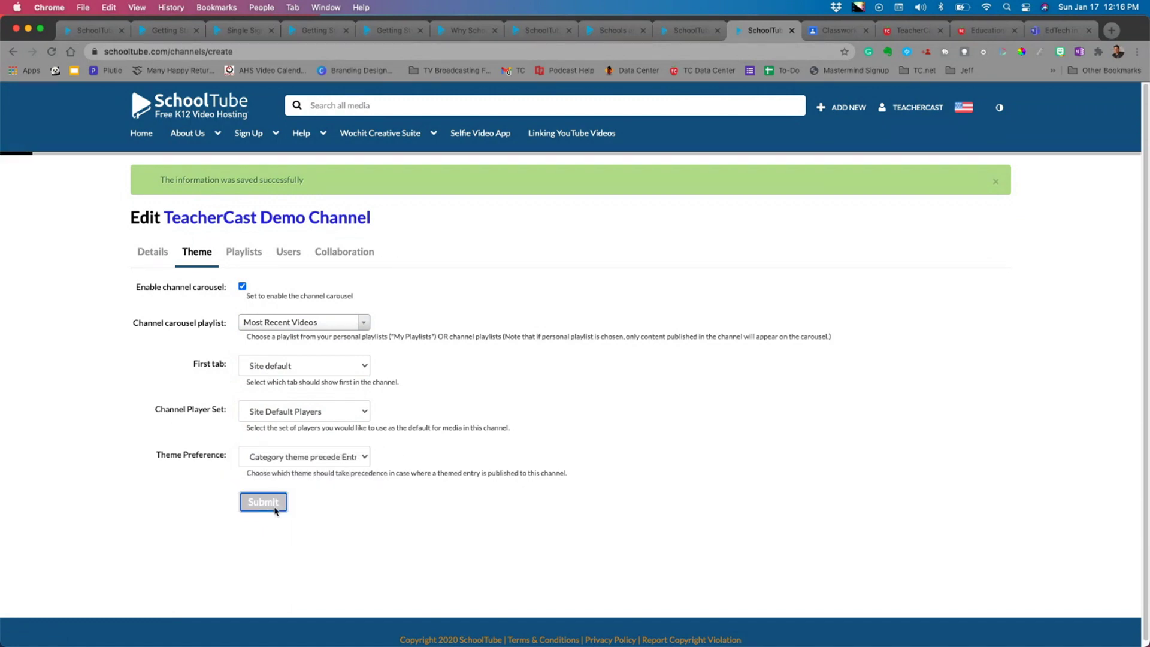
Examine the channel's playlists, users and collaboration settings.
click(244, 260)
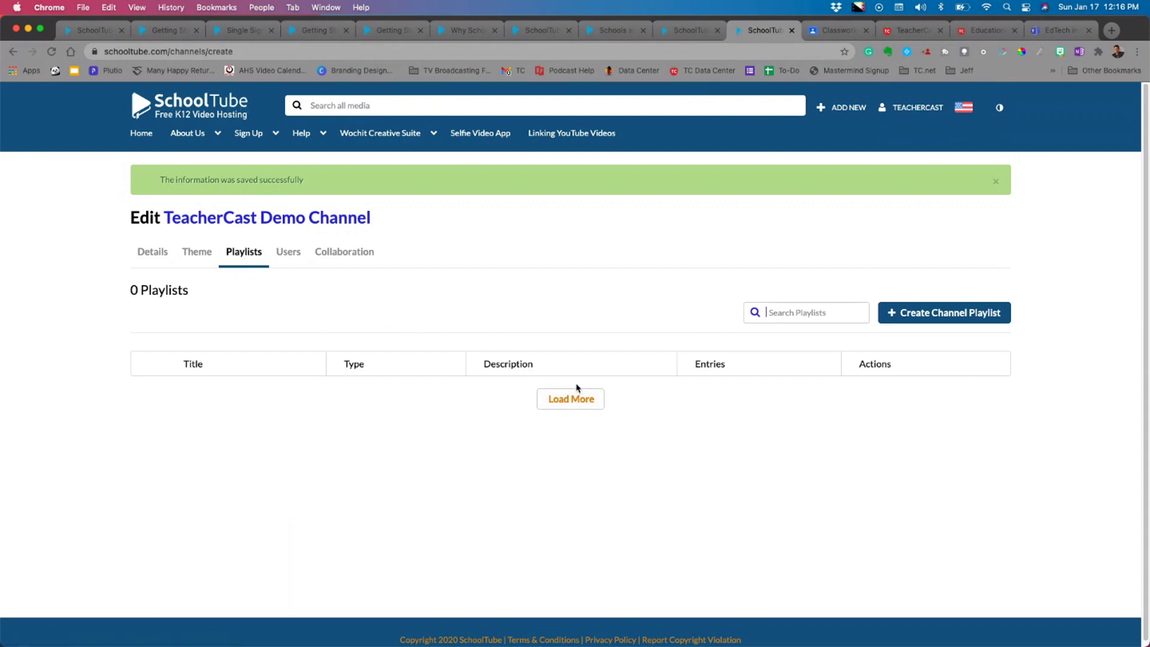
click(281, 262)
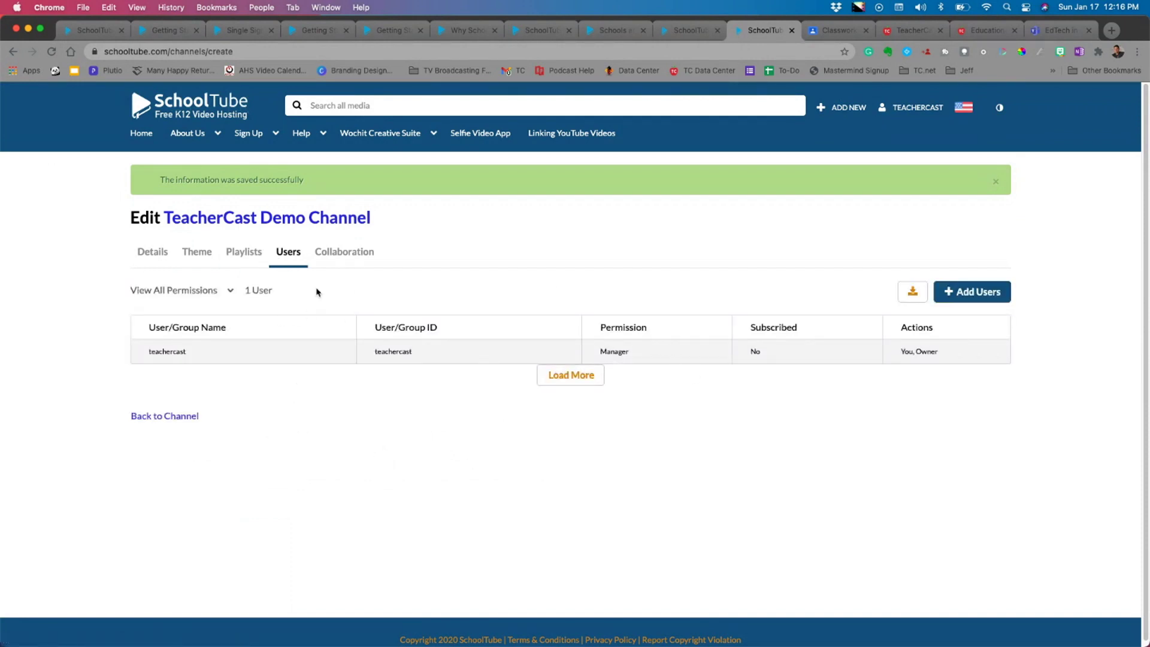
click(346, 257)
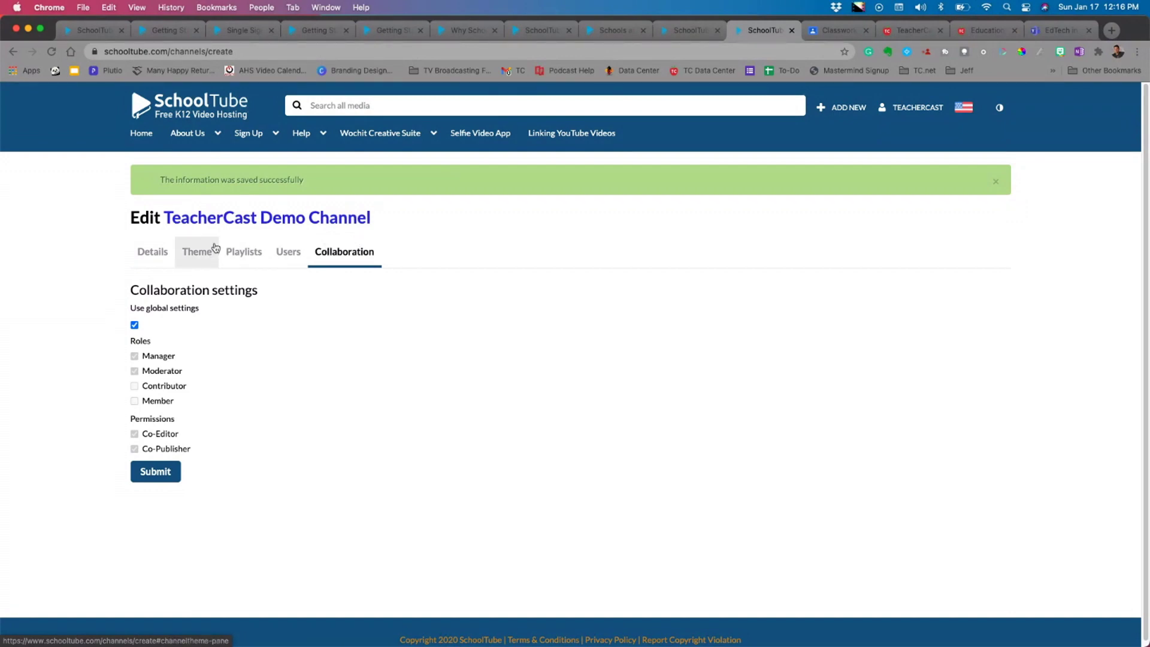
Search all media for "cell division" and open the video "Cell Division and the Cell Cycle".
click(518, 106)
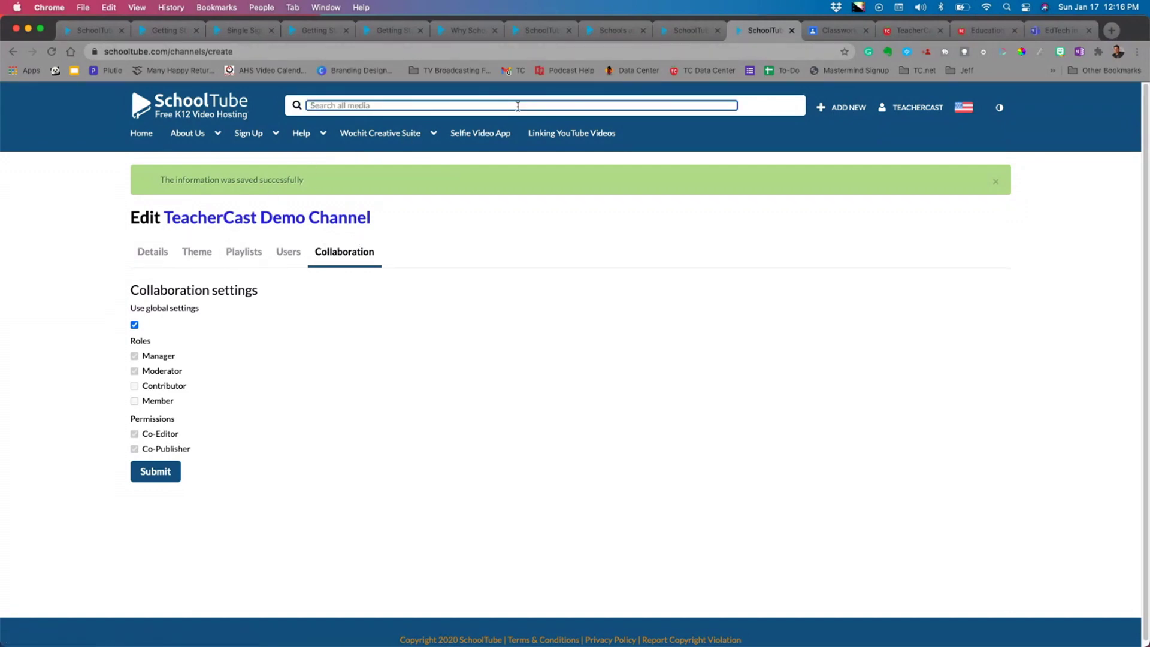
text(cell division)
key(Return)
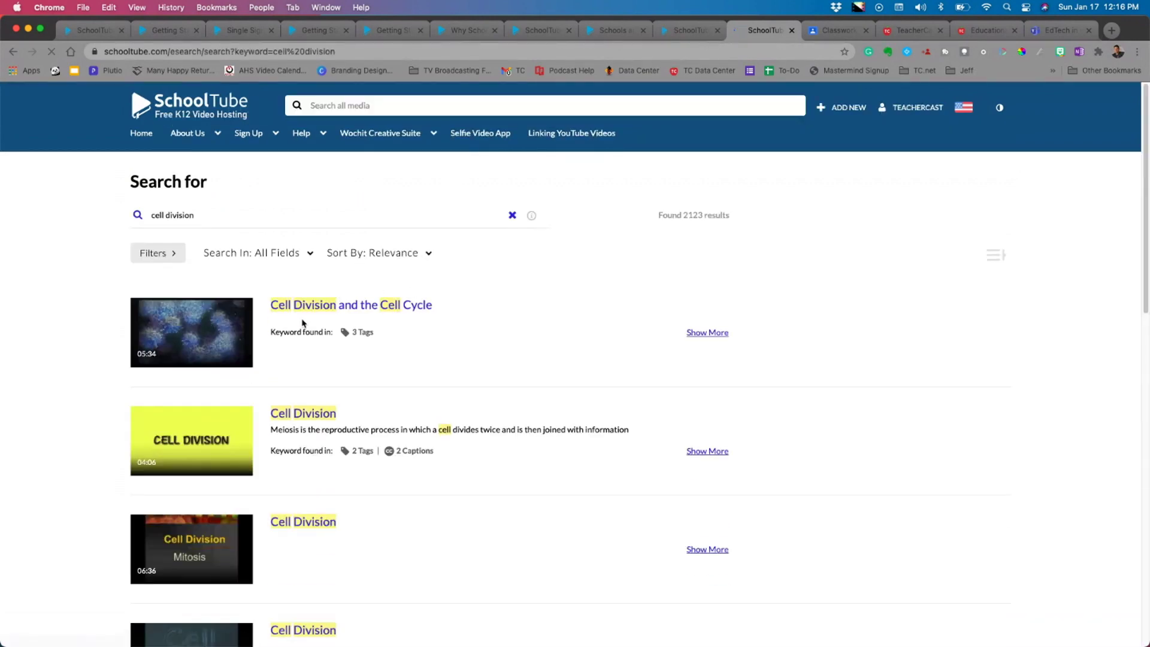
click(315, 306)
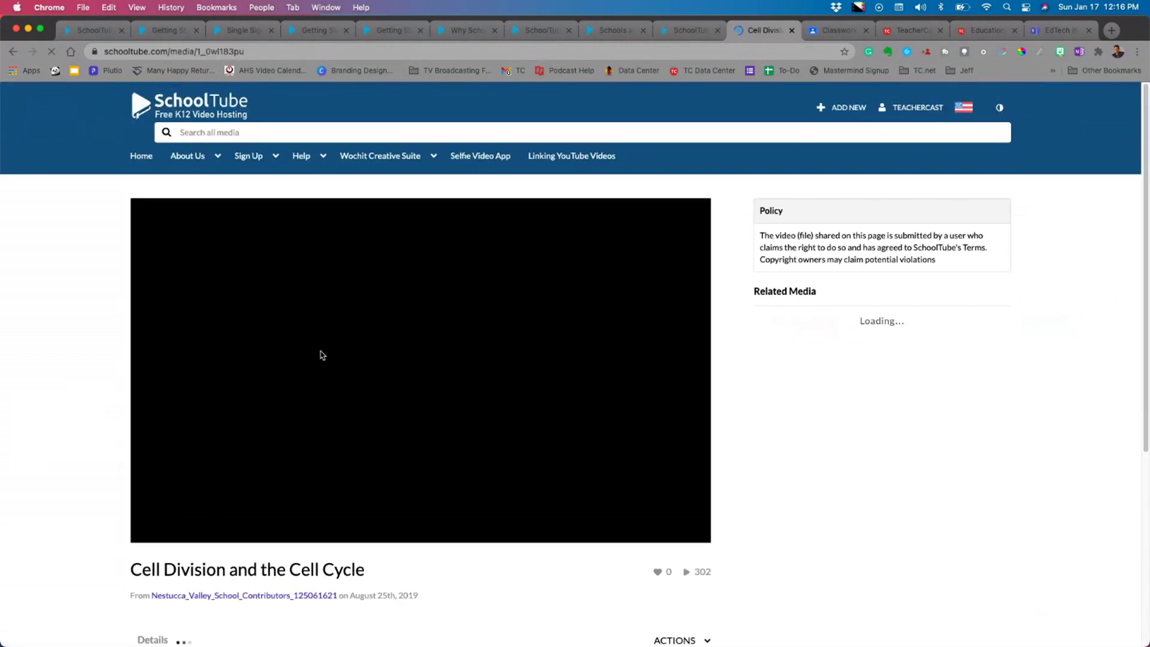
Create a new playlist titled "TeacherCast Demo Playlist" and add the cell division video to it.
scroll(659, 569, down, 4)
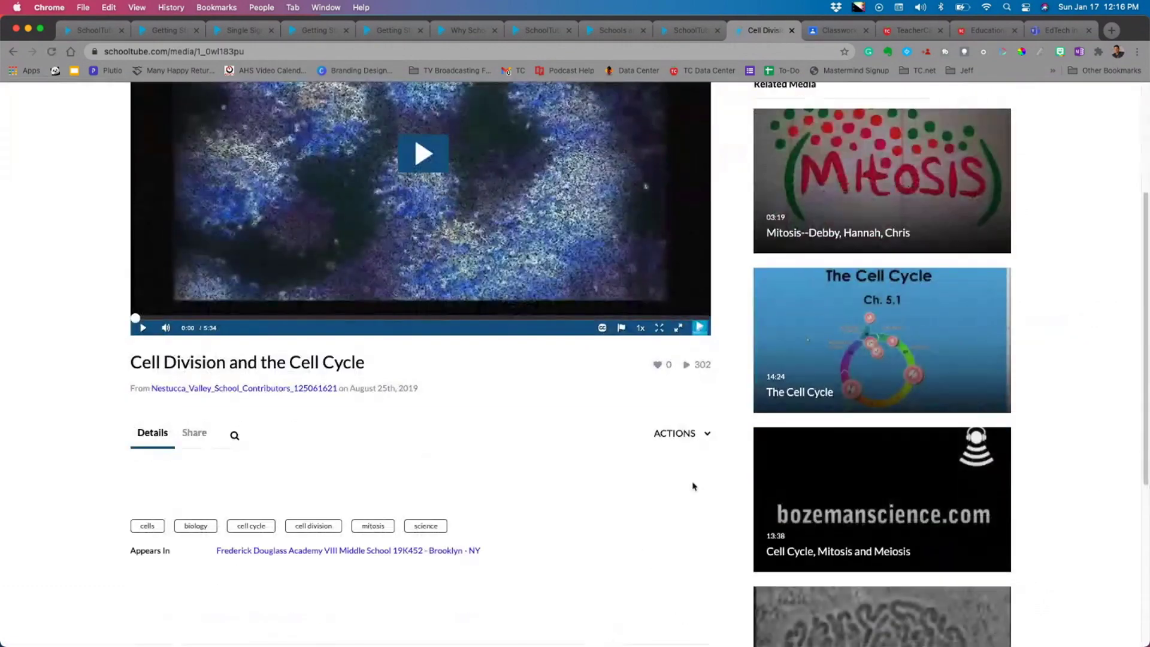
click(705, 435)
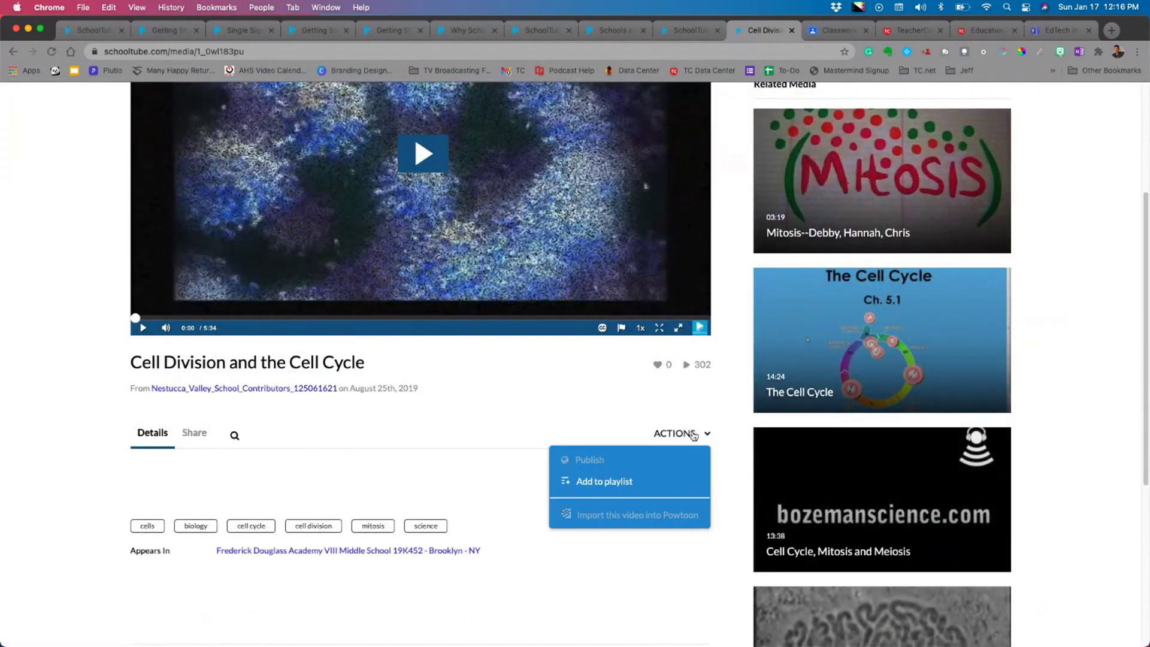
click(605, 485)
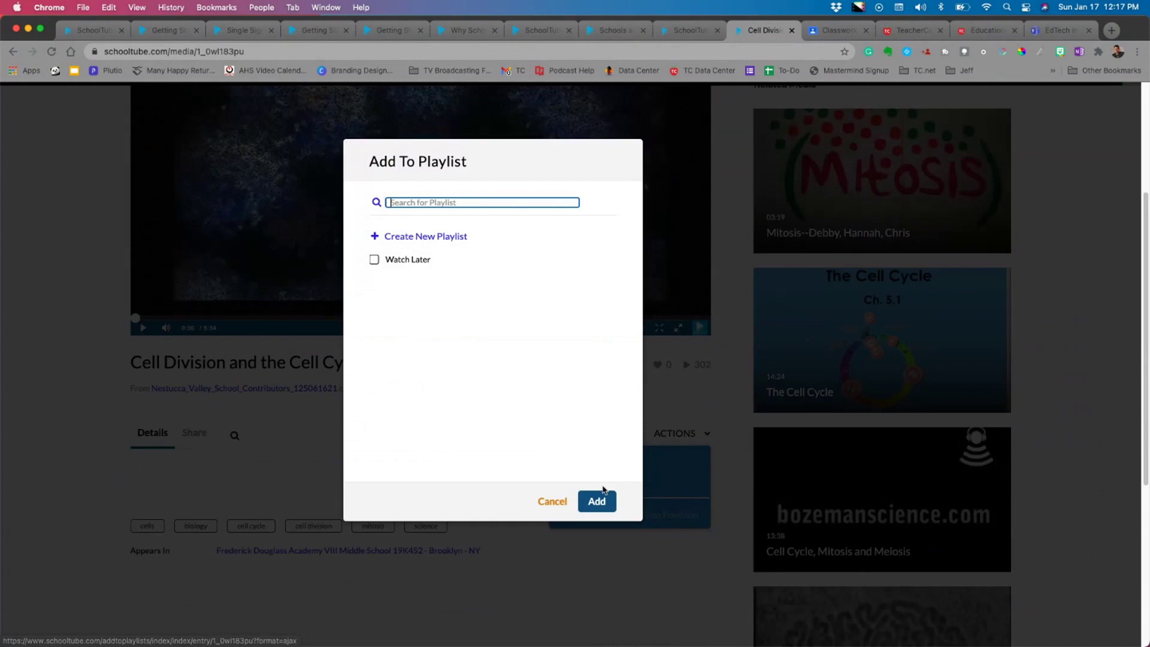
click(432, 239)
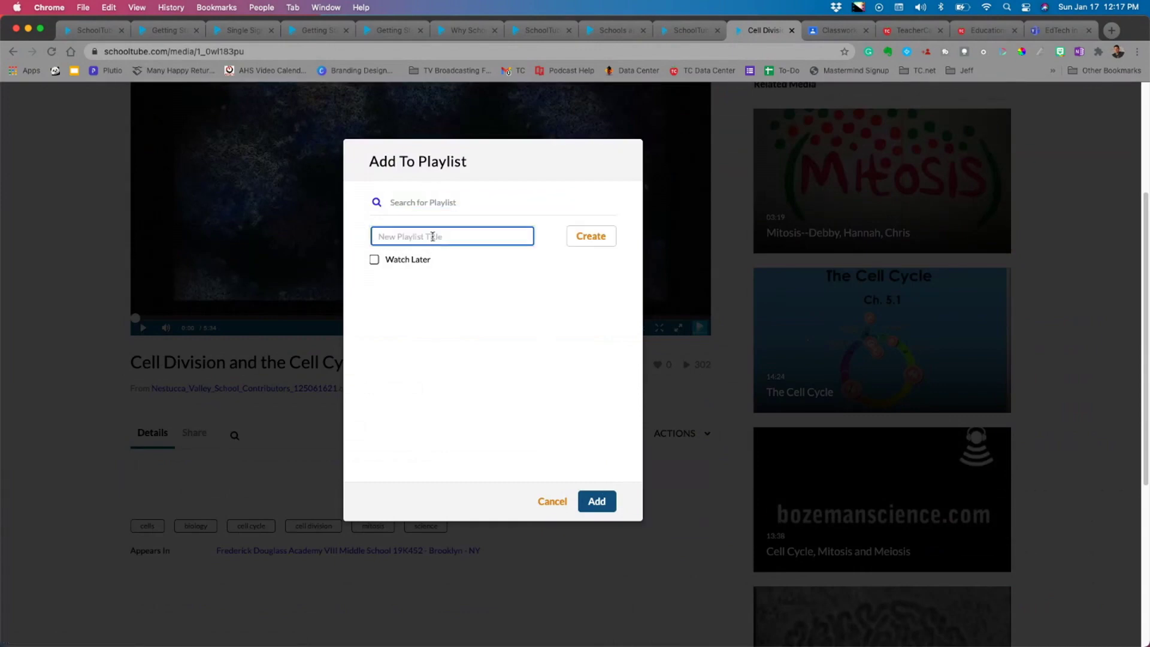
text(TeacherCast Demo Playlist)
click(596, 236)
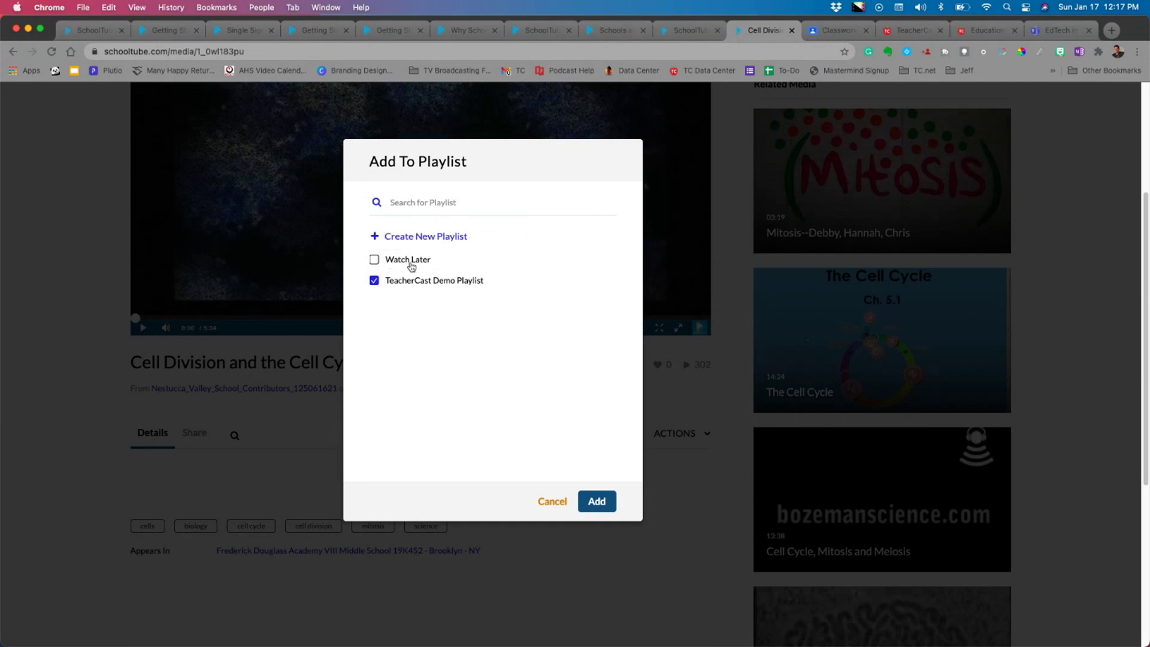
click(598, 504)
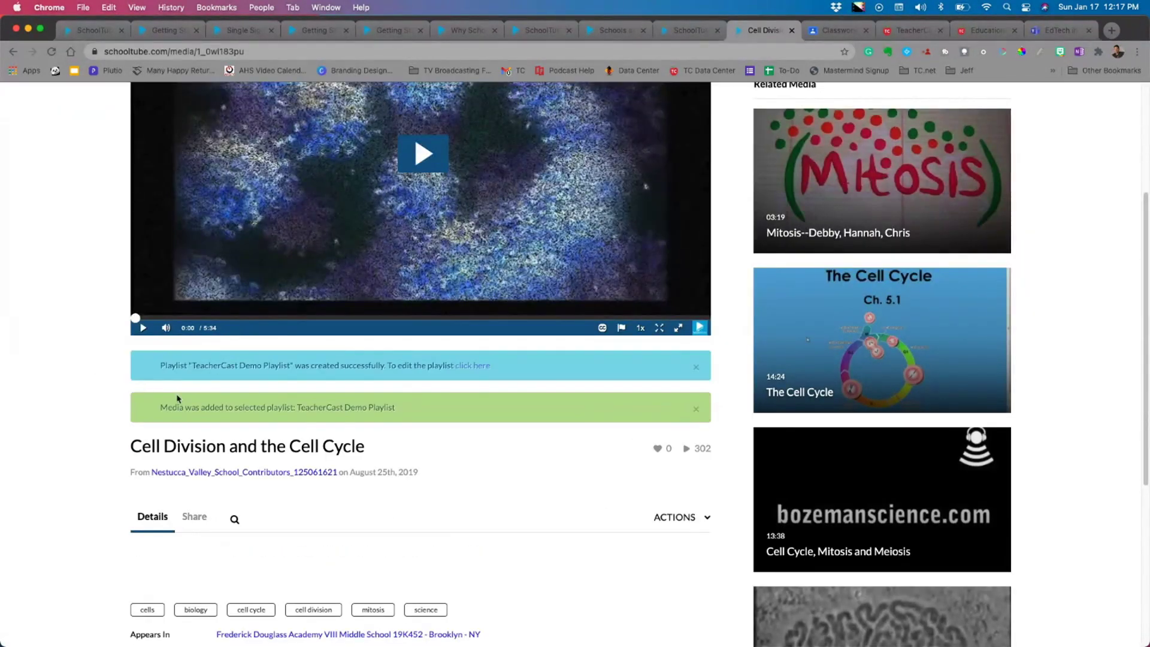
Open the account's My Playlists page.
scroll(542, 558, up, 5)
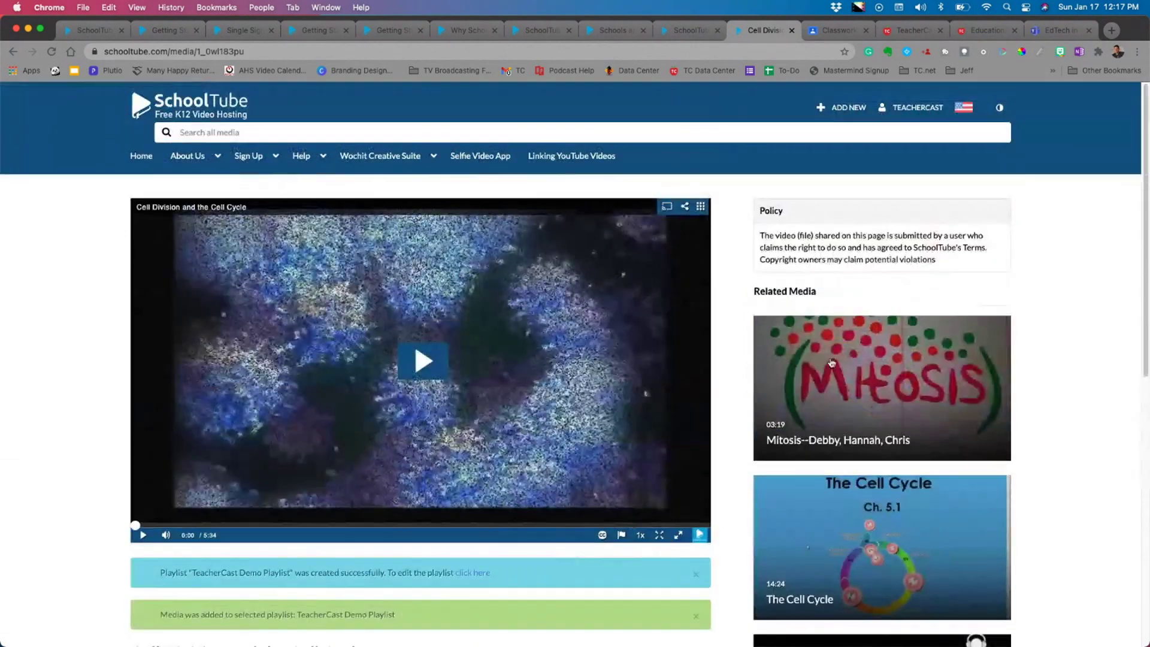
click(911, 109)
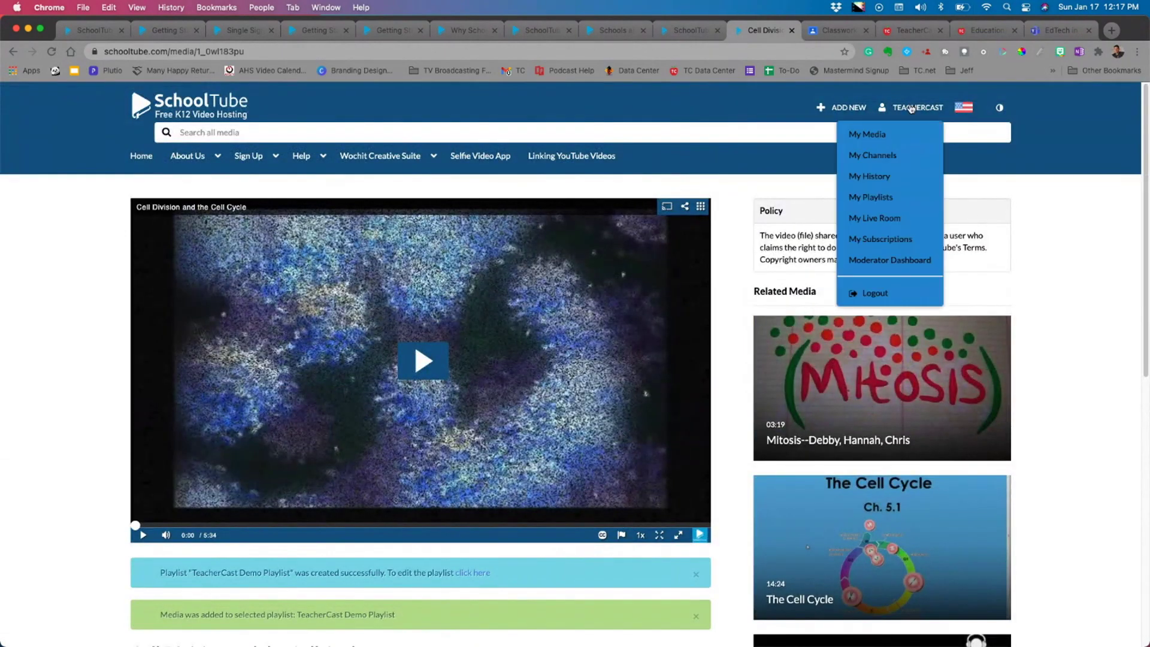
click(864, 196)
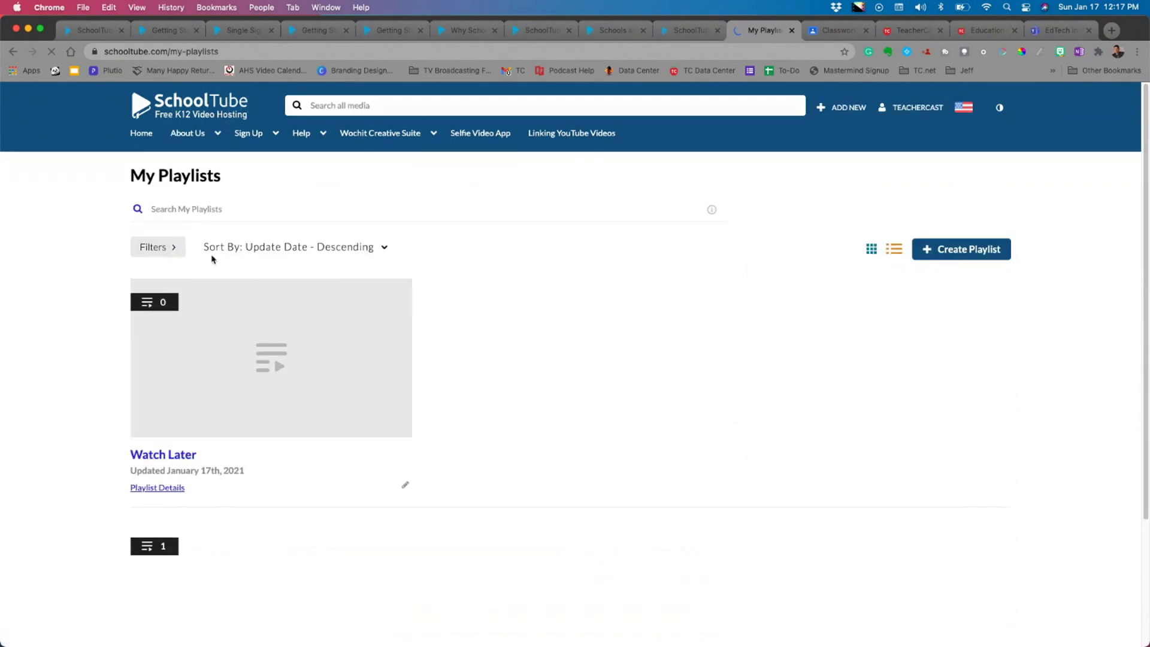
Open the "TeacherCast Demo Playlist" and copy its web address.
scroll(95, 356, down, 3)
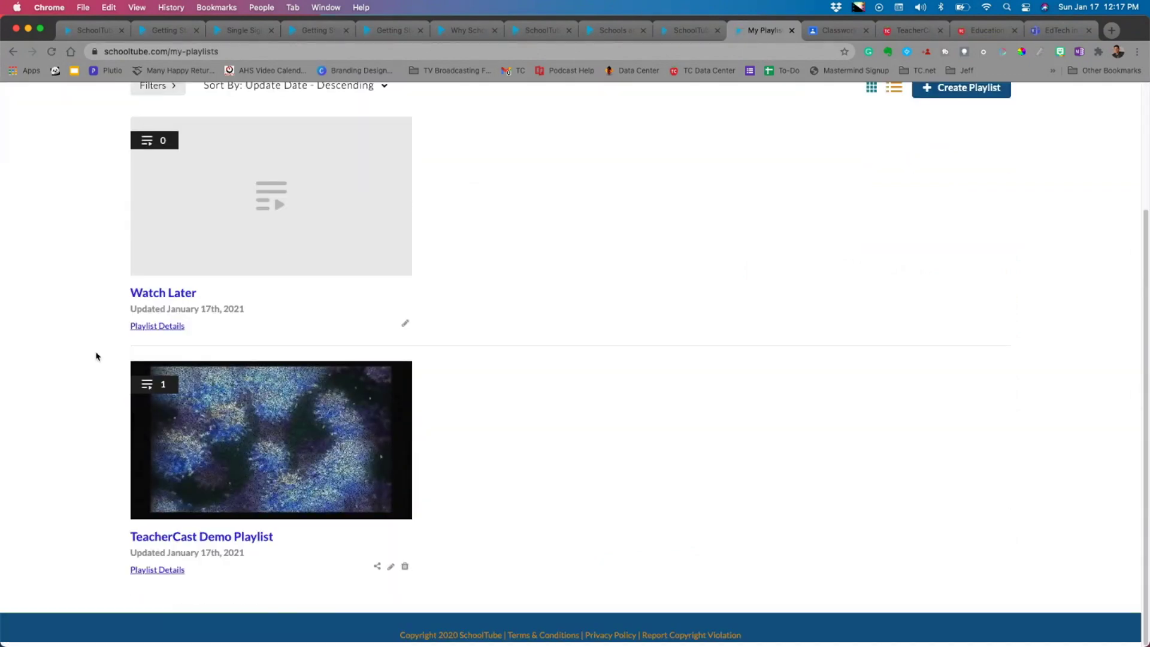
click(208, 546)
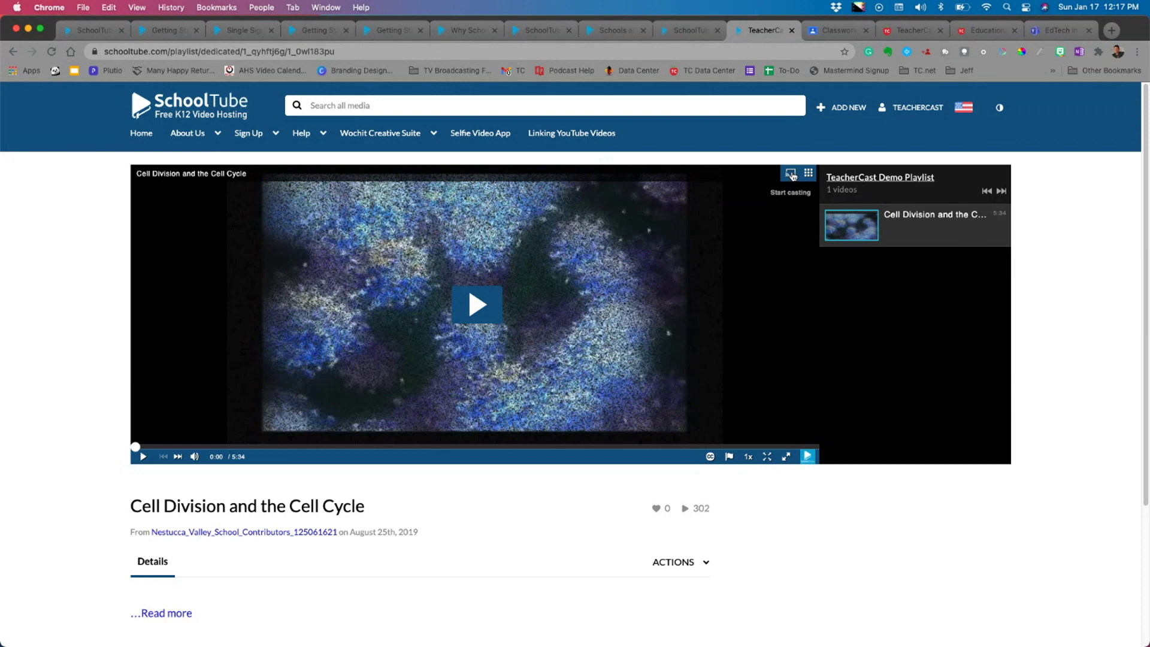
click(769, 459)
click(172, 53)
key(super+c)
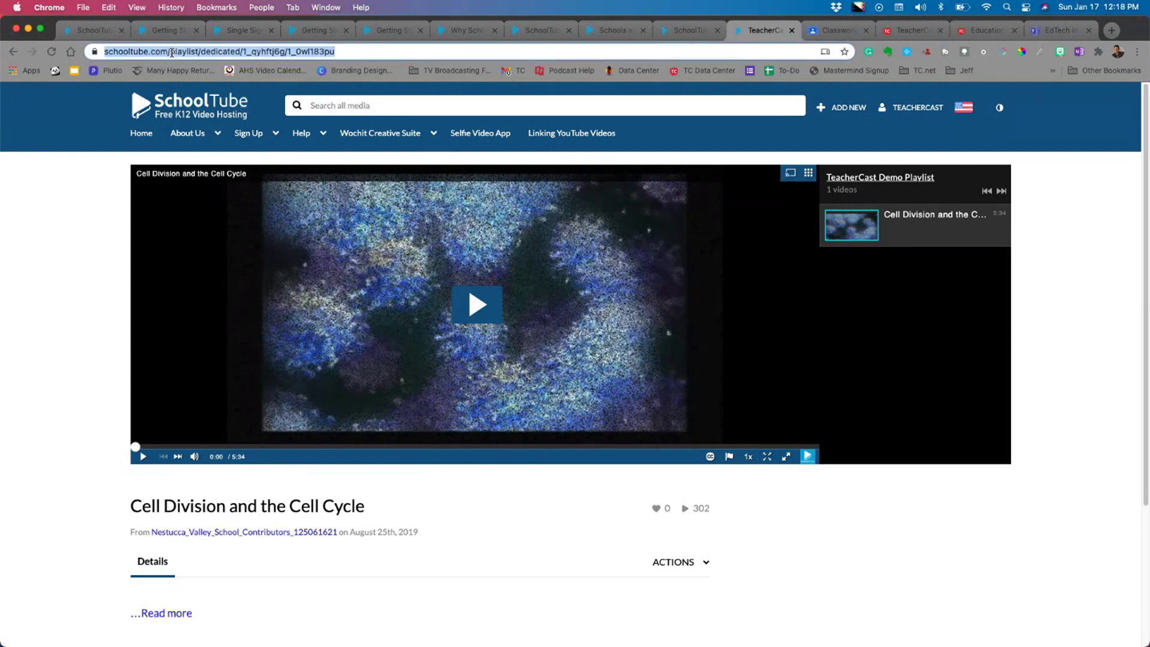
In Google Classroom, attach the copied playlist link to the "Check out this video" assignment.
click(829, 29)
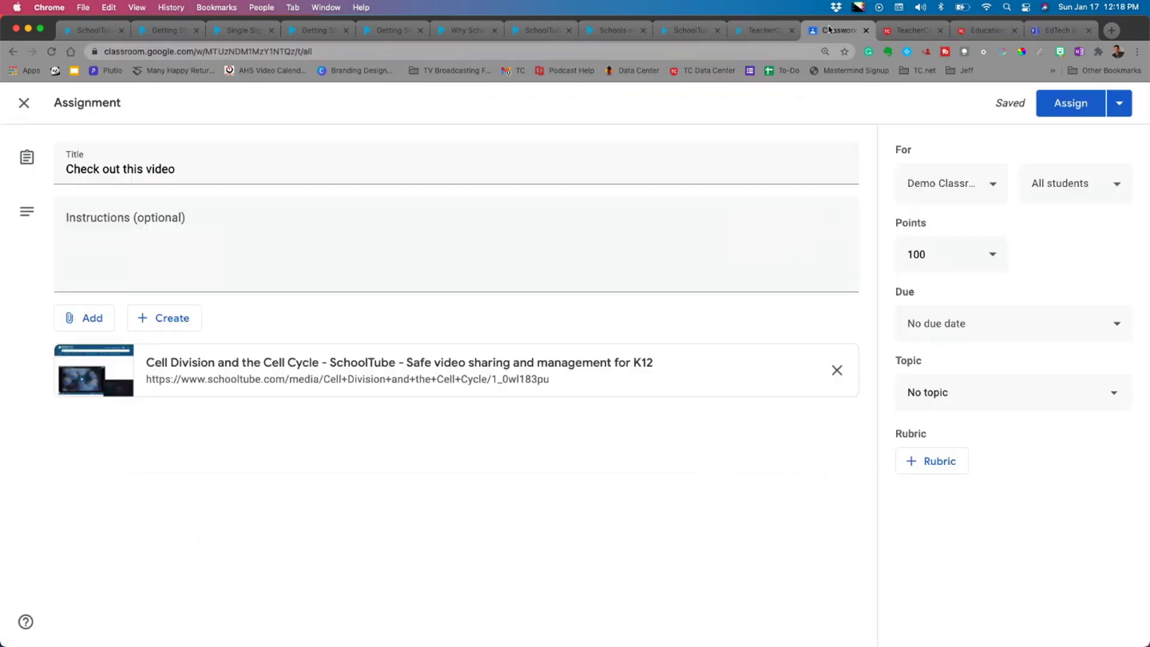
click(94, 318)
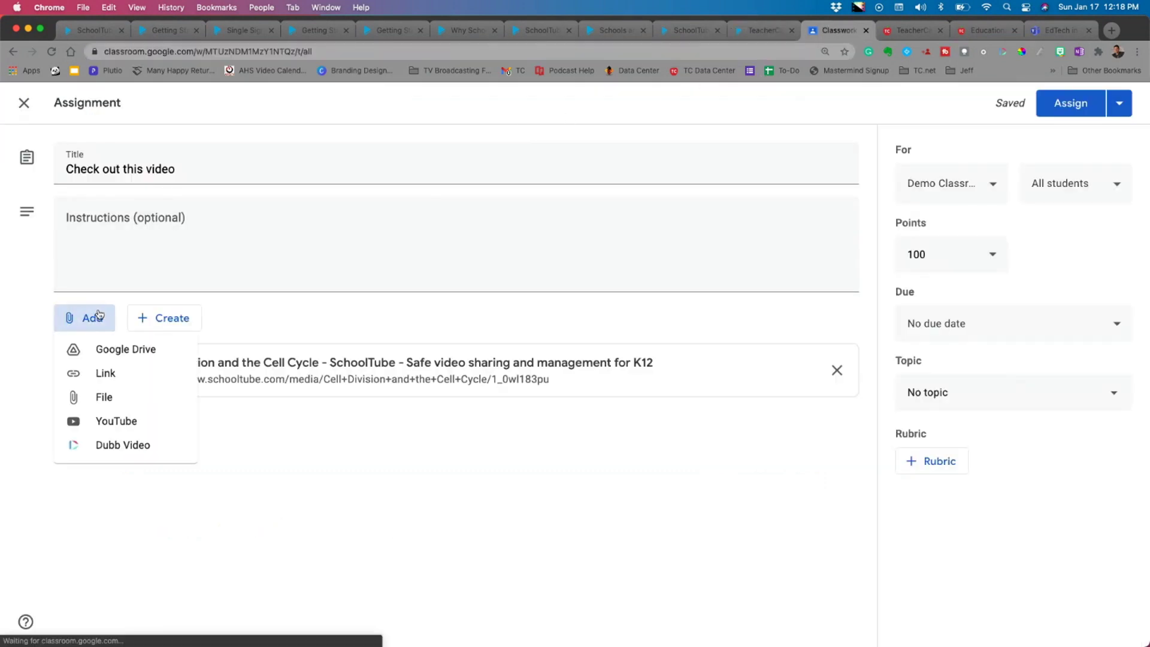
click(109, 374)
key(super+v)
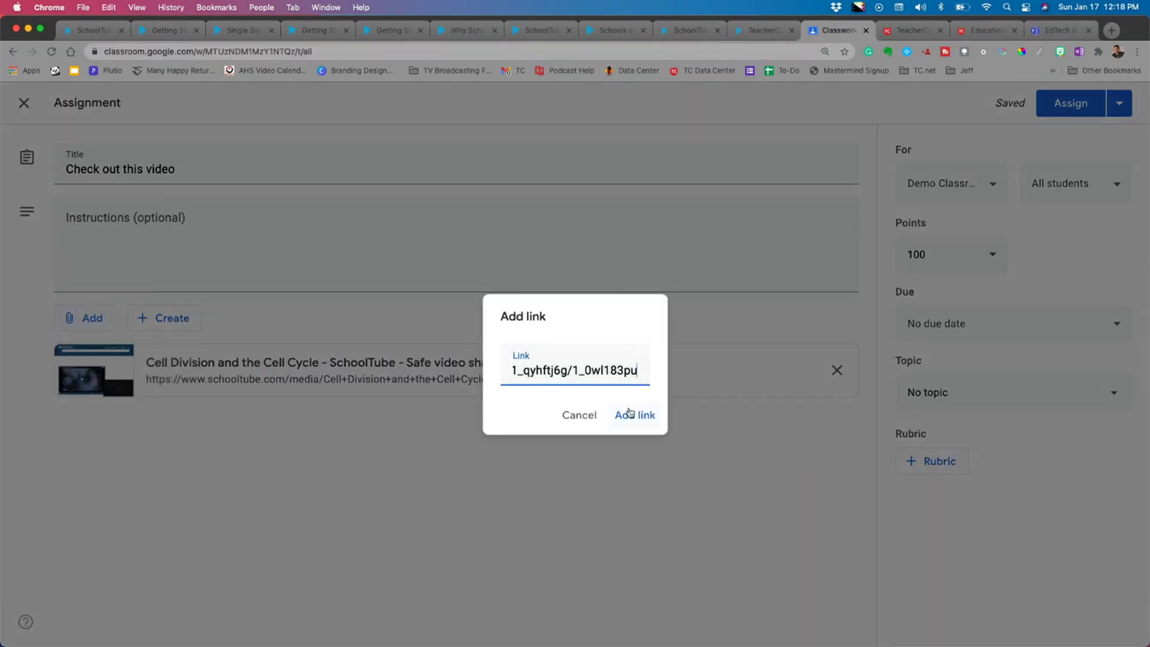
click(634, 414)
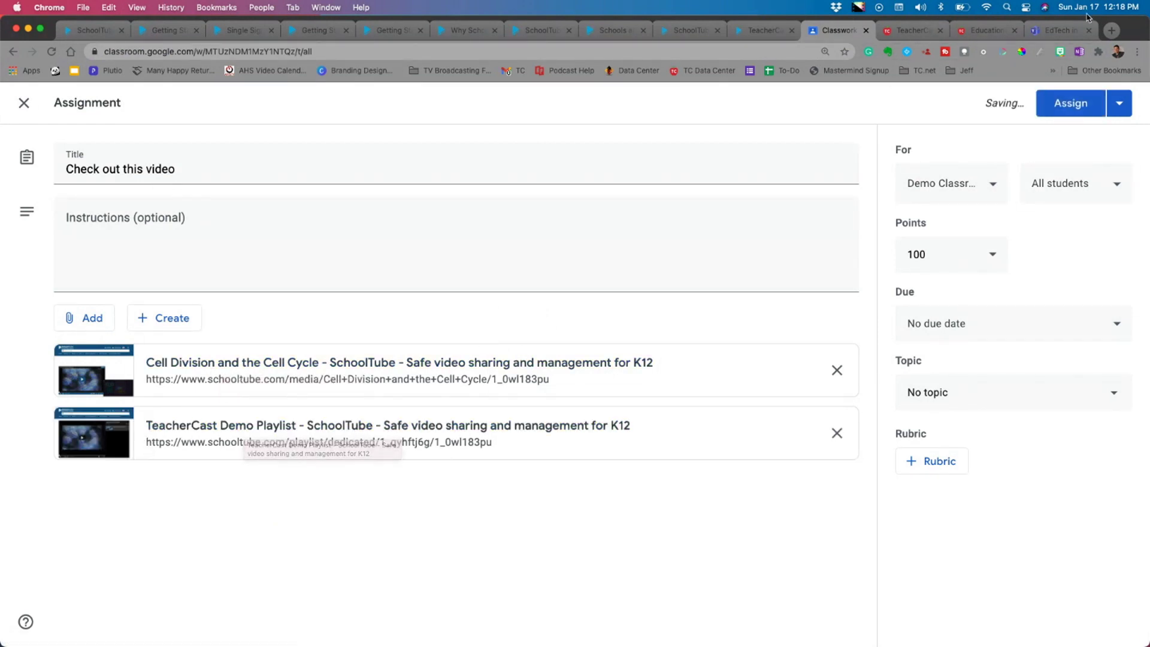
In Microsoft Teams, add a Website tab named "SchoolTube Playlist" with the copied playlist link, without posting about it to the channel.
click(1069, 31)
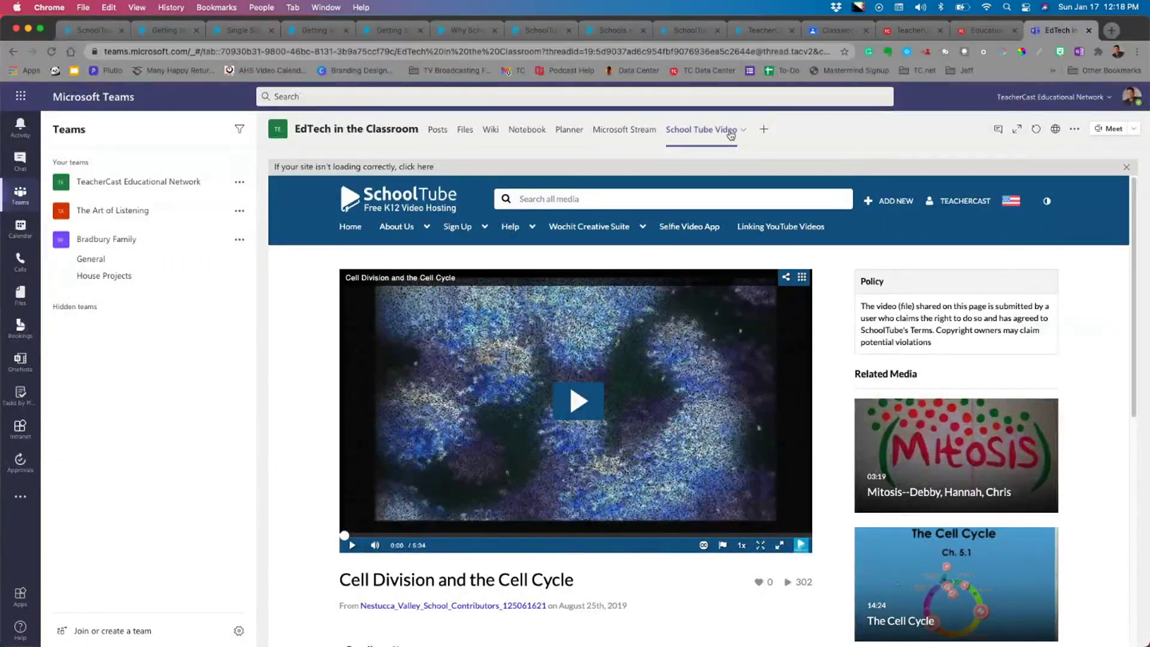
click(763, 131)
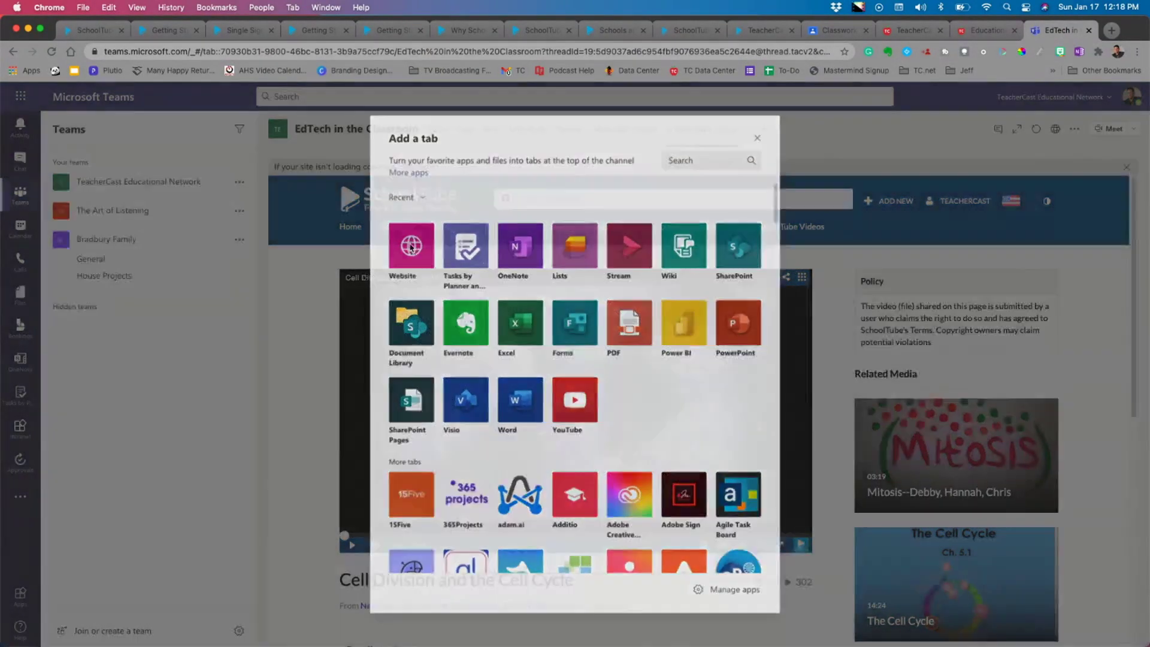
click(411, 247)
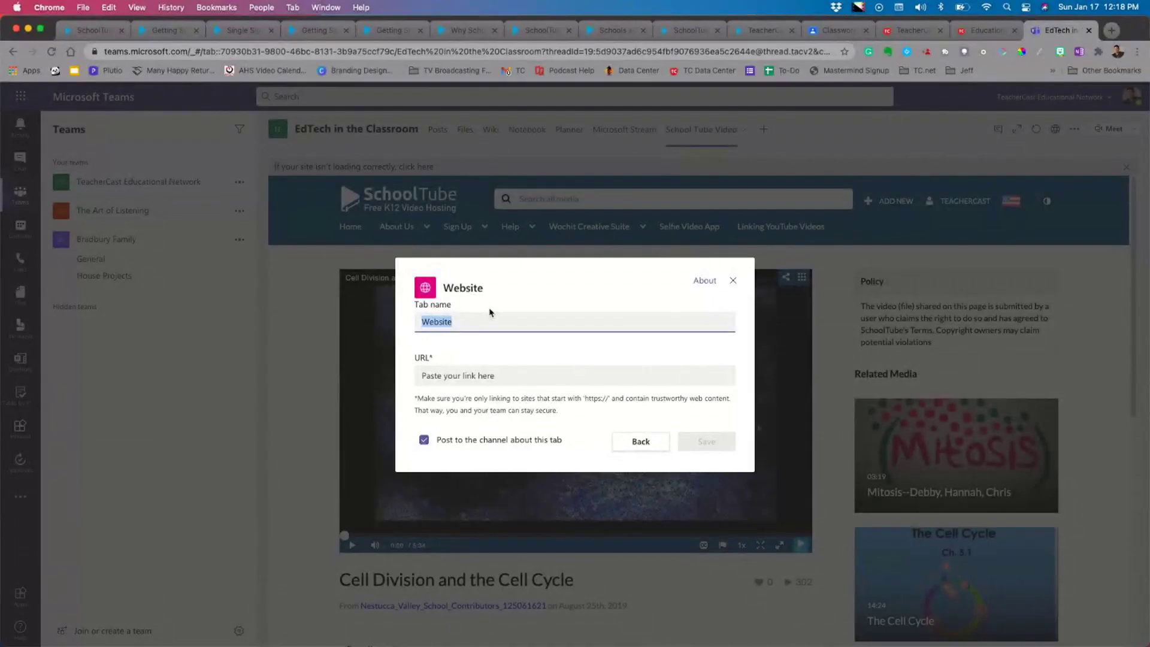
text(SchoolTube Playlist)
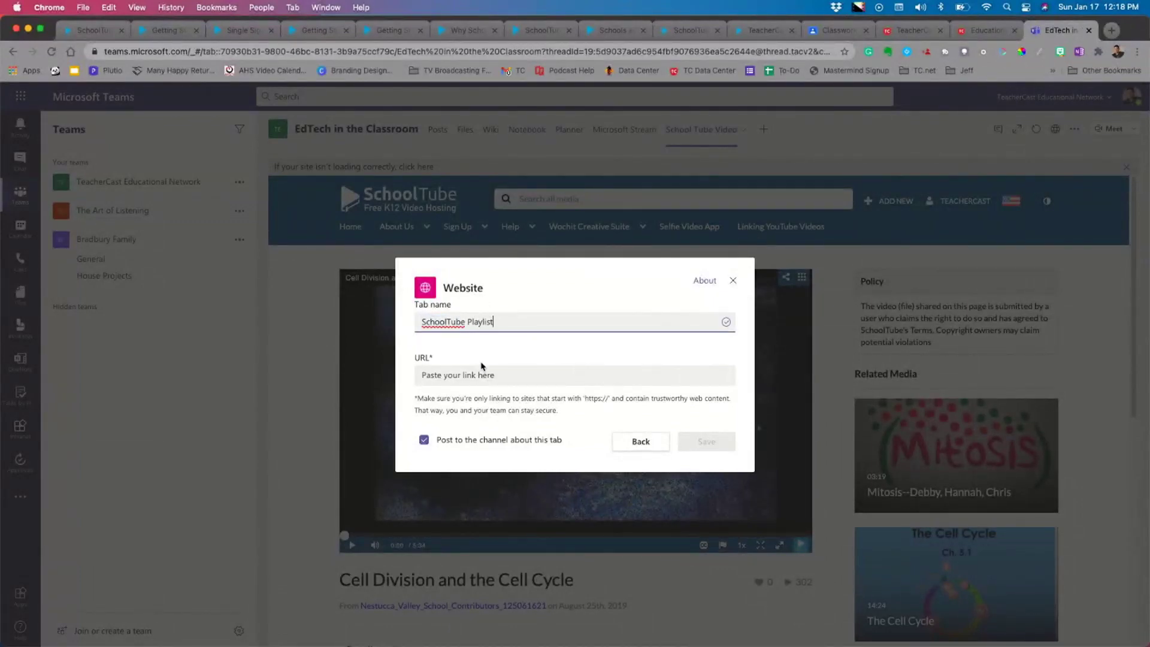
click(483, 375)
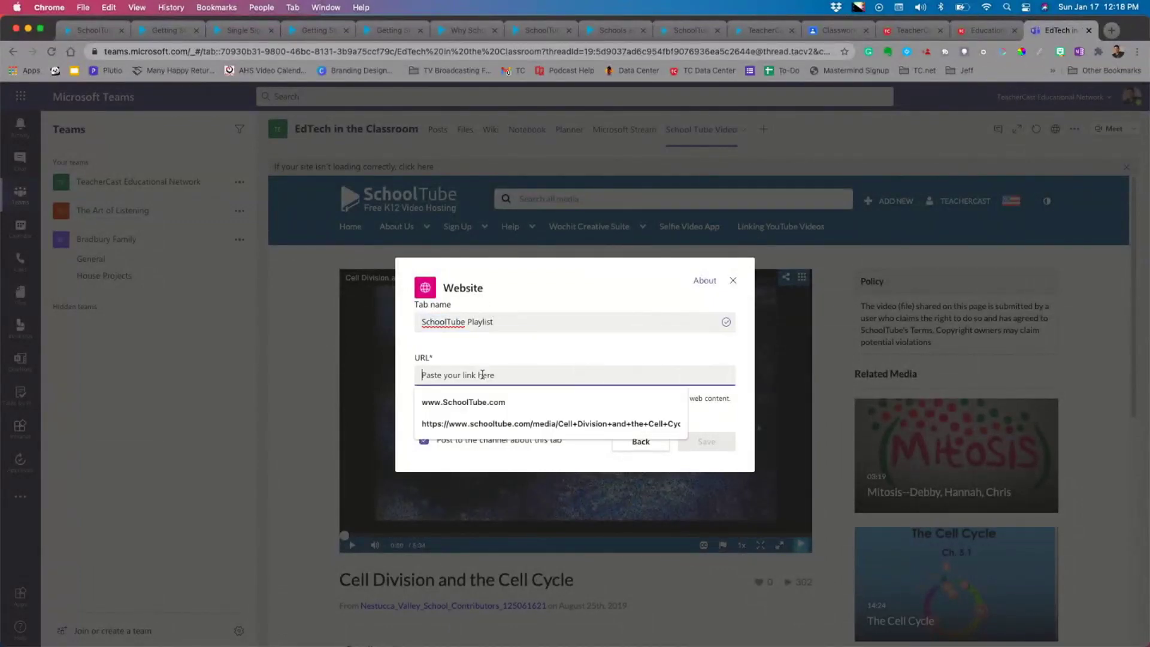
key(super+v)
click(527, 440)
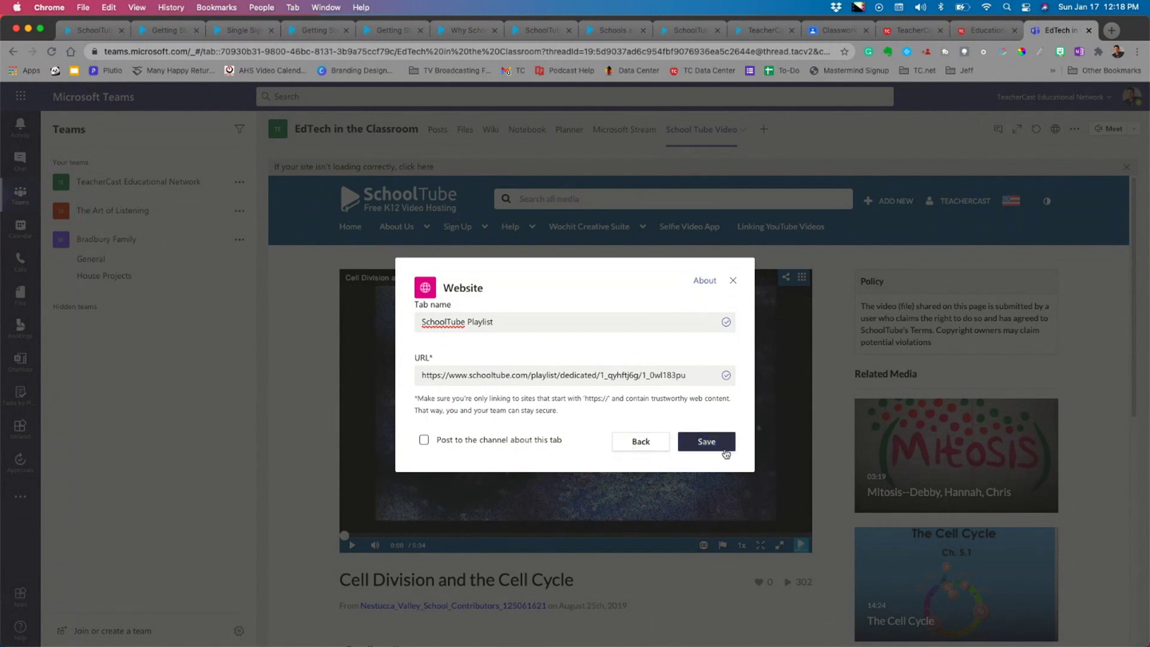
click(725, 444)
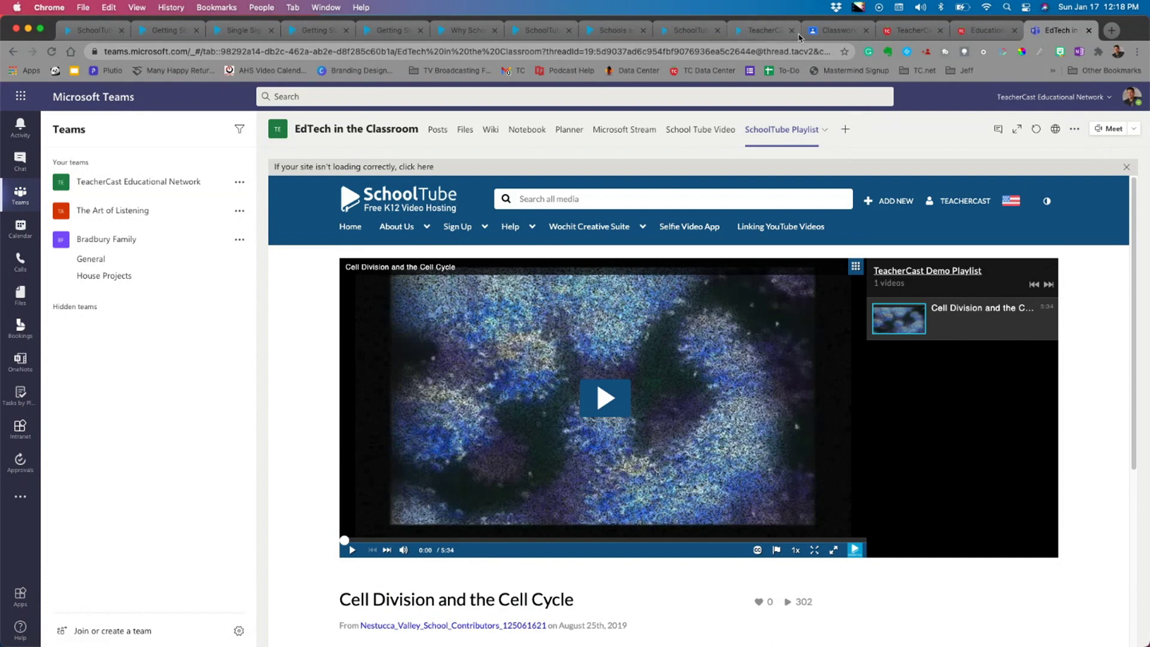
Go back to SchoolTube and start a media upload of the video file "ATTC 123.mp4".
click(758, 31)
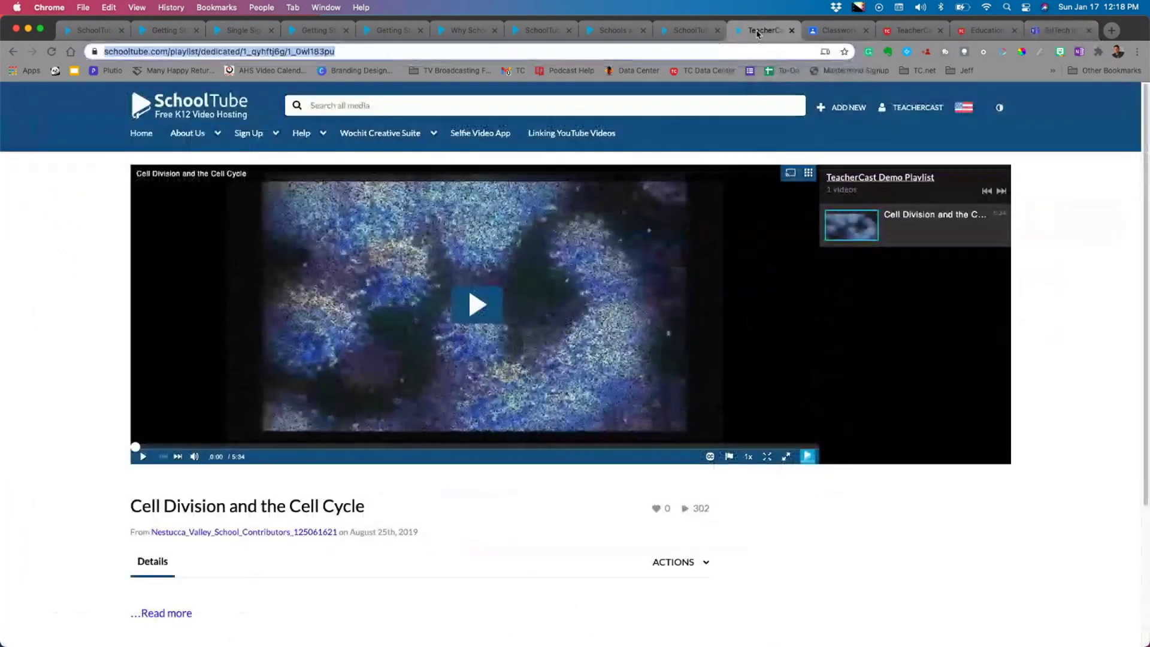
click(227, 122)
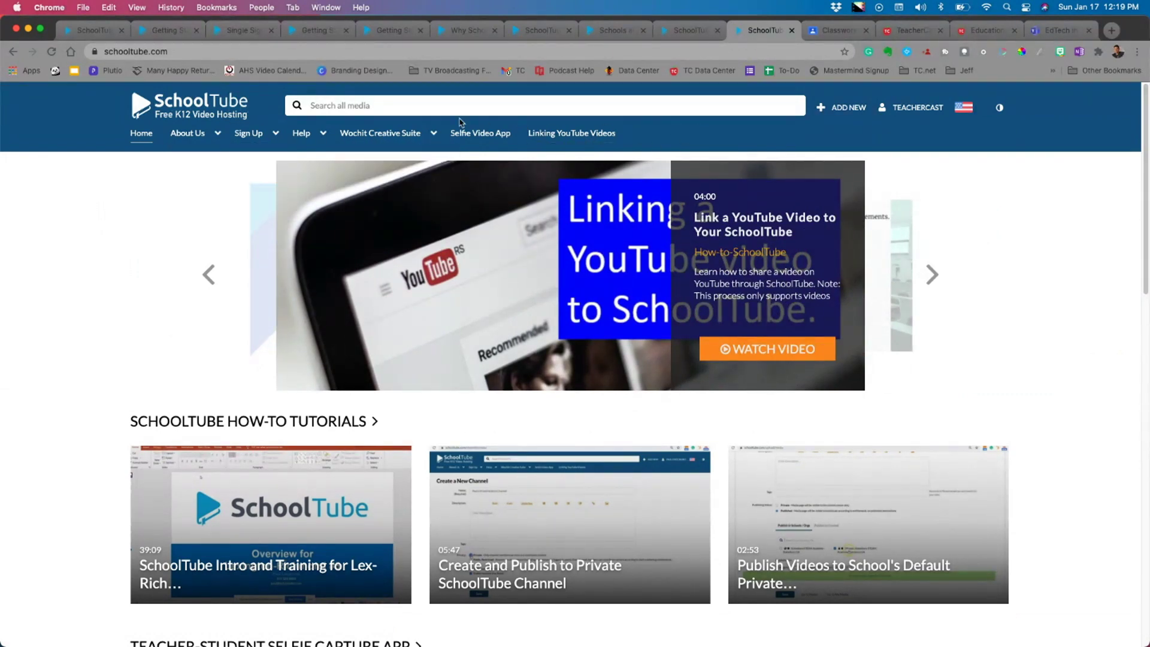
click(840, 109)
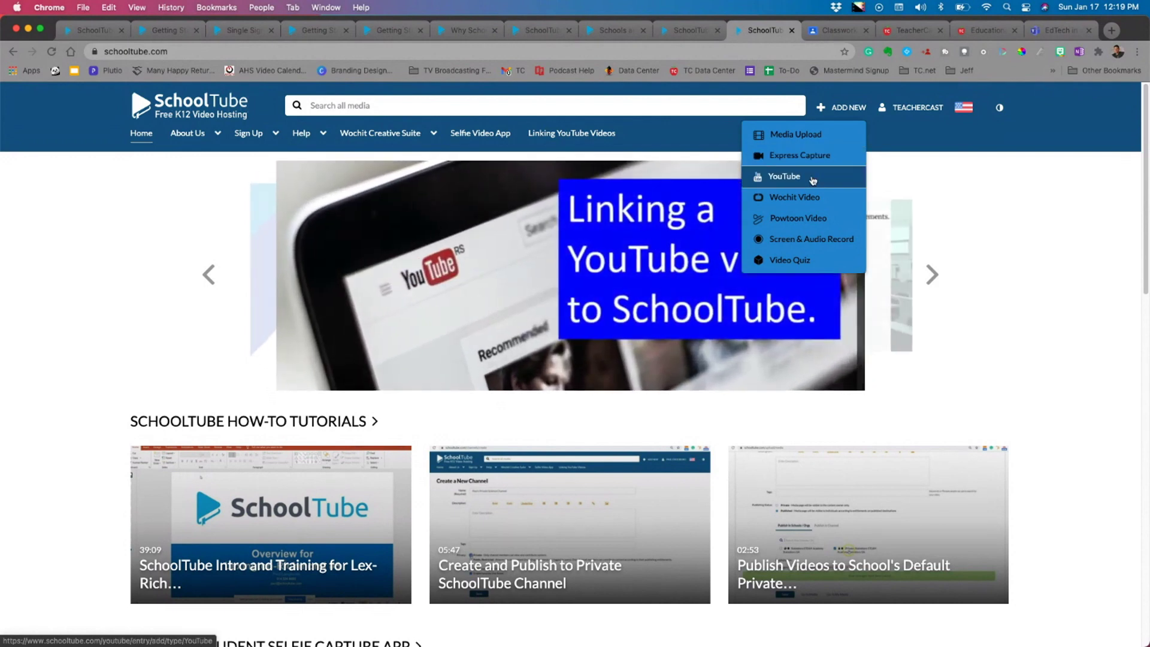
click(816, 135)
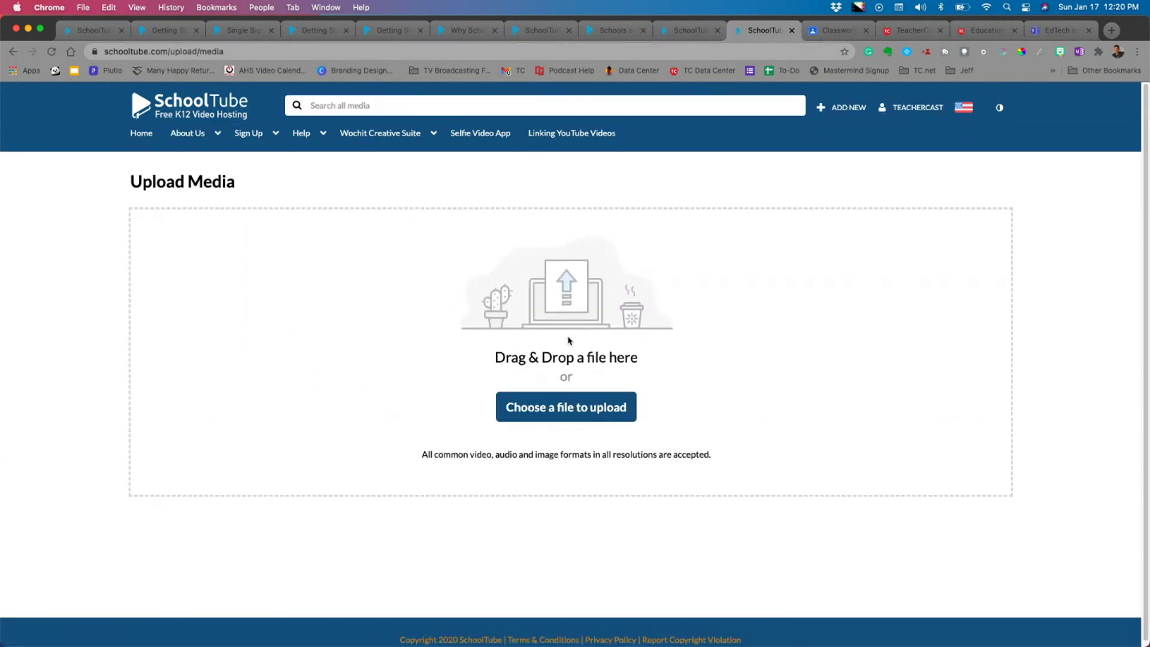
click(564, 409)
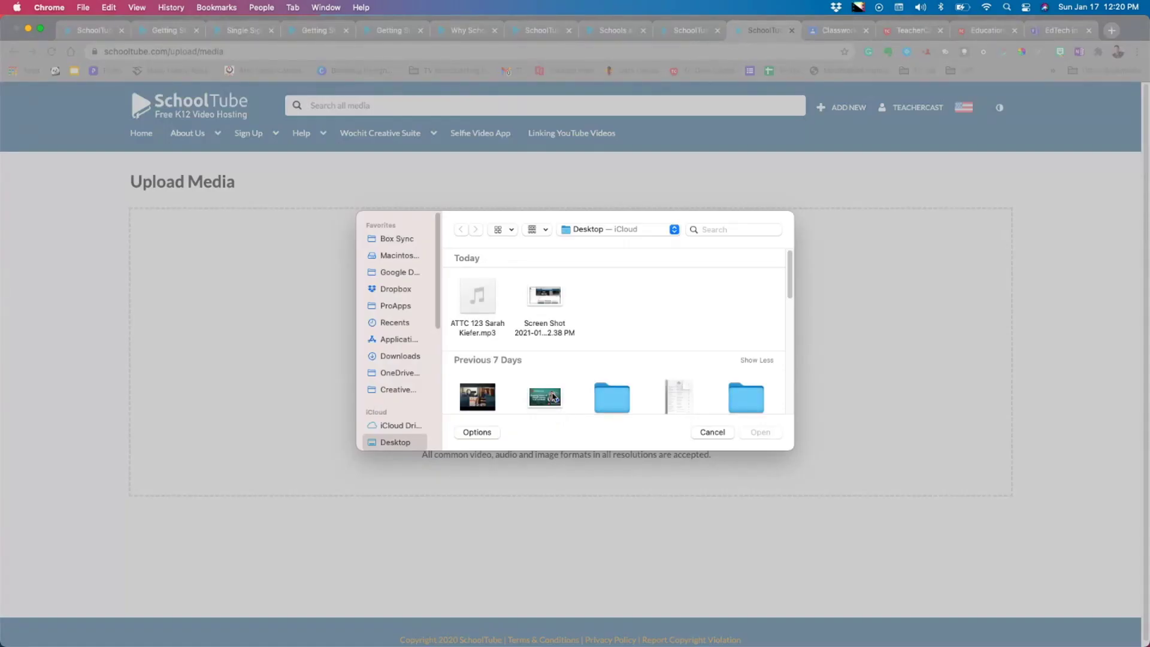
click(495, 405)
double_click(495, 405)
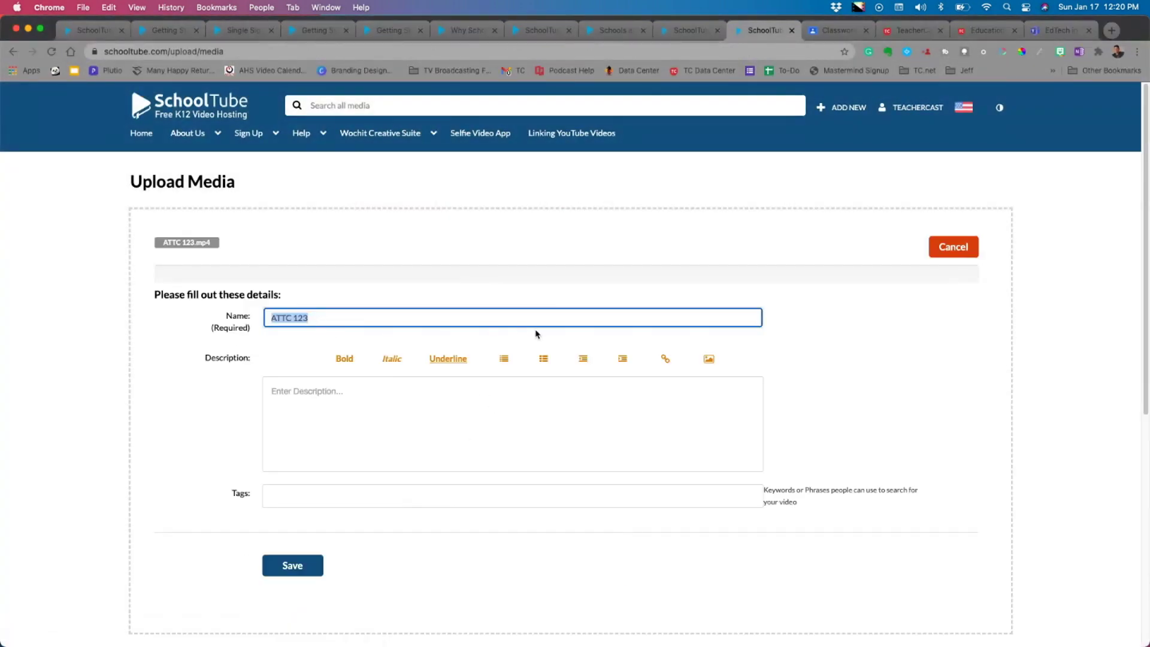
Name the uploading video "Ask the Tech Coach Podcast" and leave for the home page without saving.
triple_click(329, 315)
text(Ask the Tech Coach Pod)
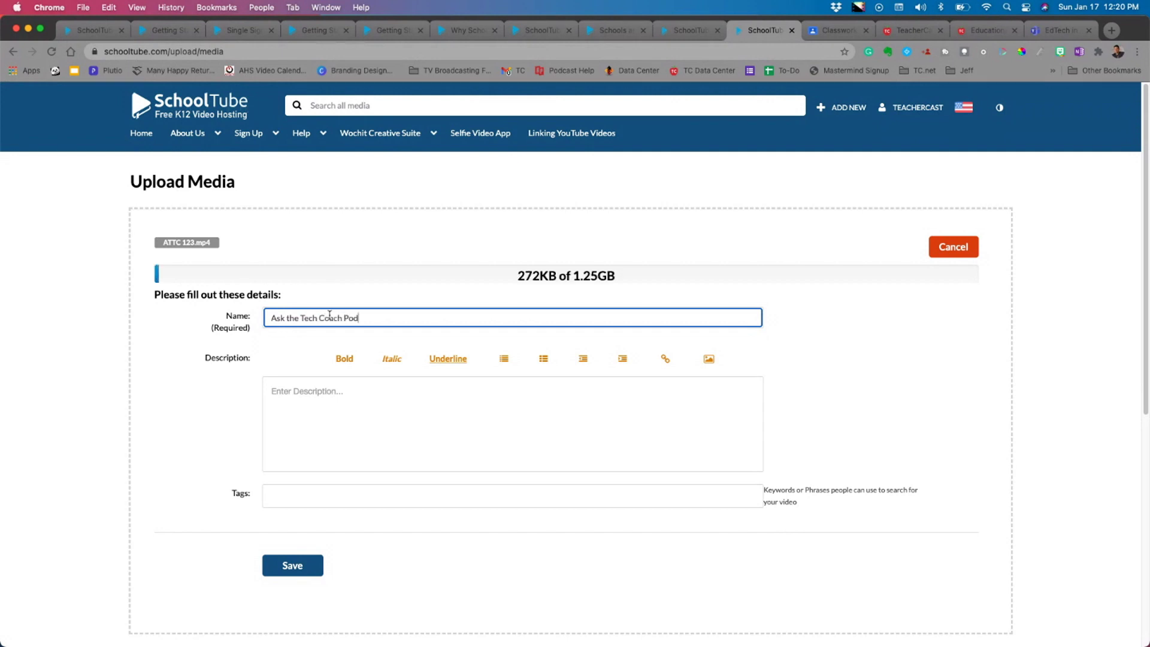
text(cast)
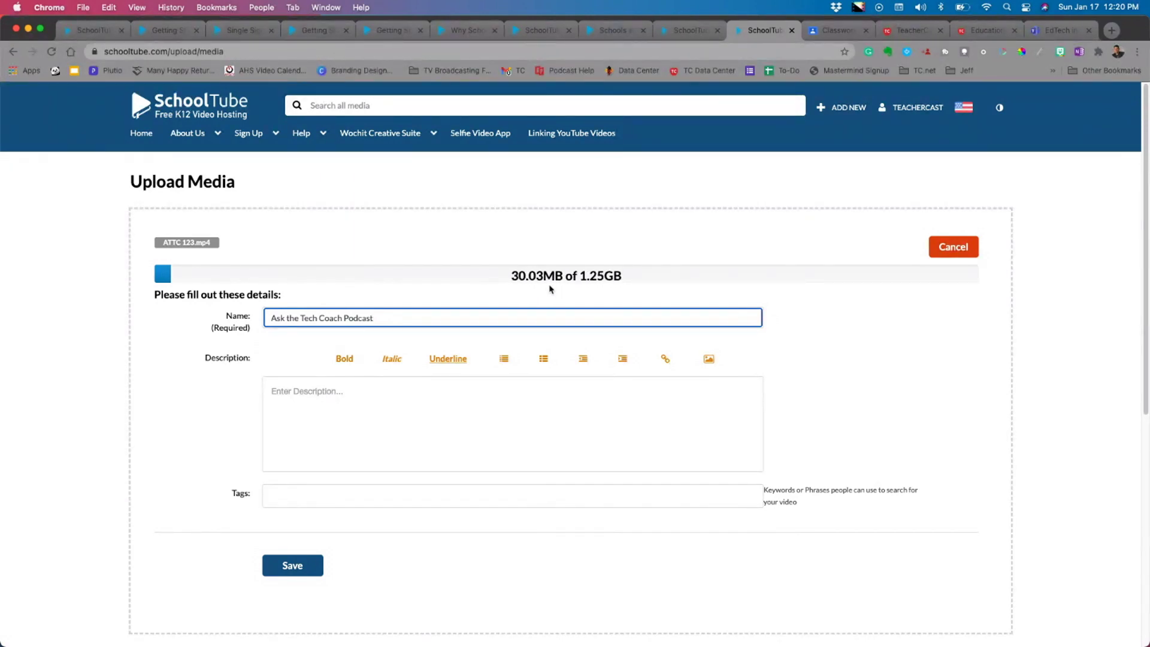
click(208, 116)
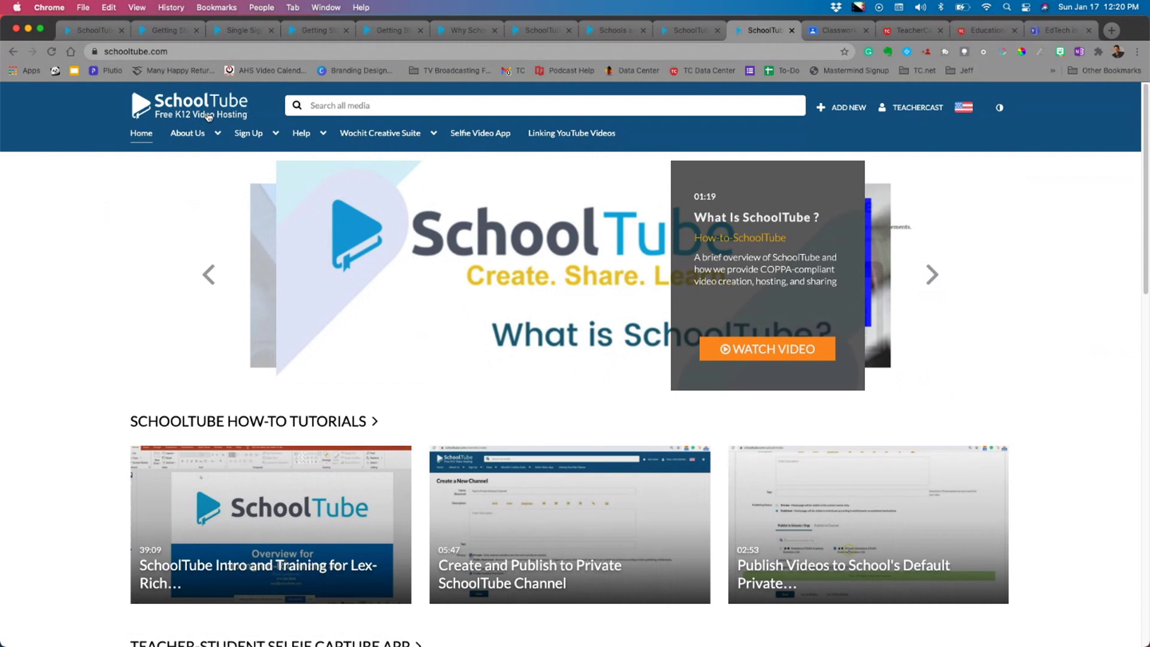
Record a webcam clip of about 9 seconds with Express Capture, allowing microphone and camera access, and preview it.
mouse_move(842, 108)
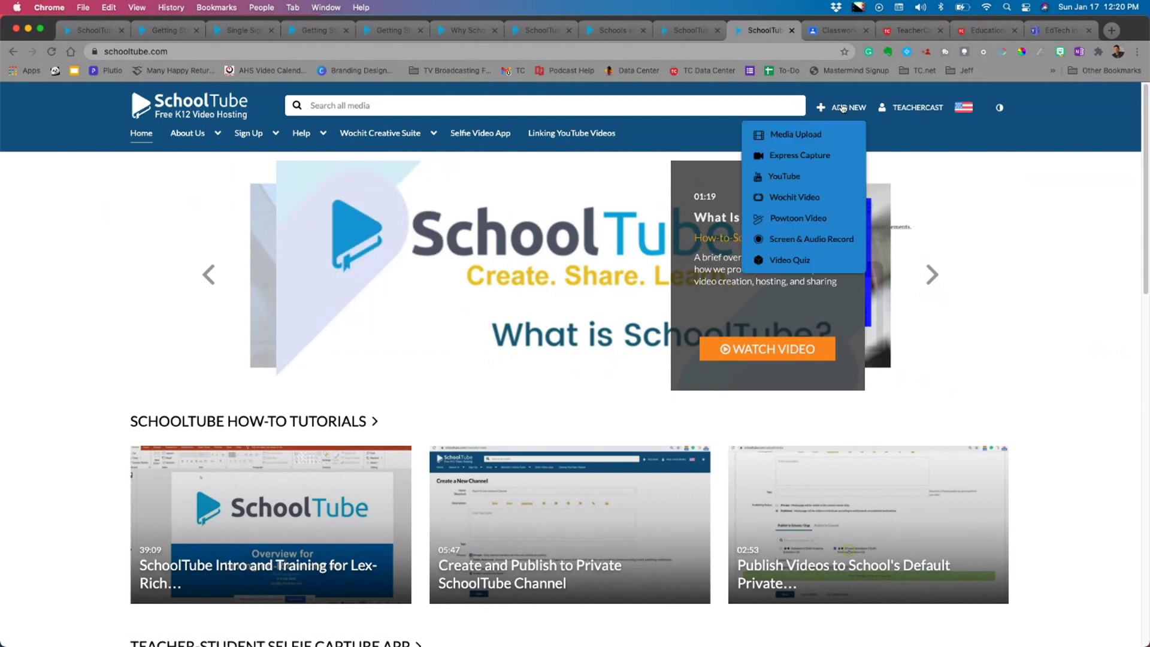
click(809, 156)
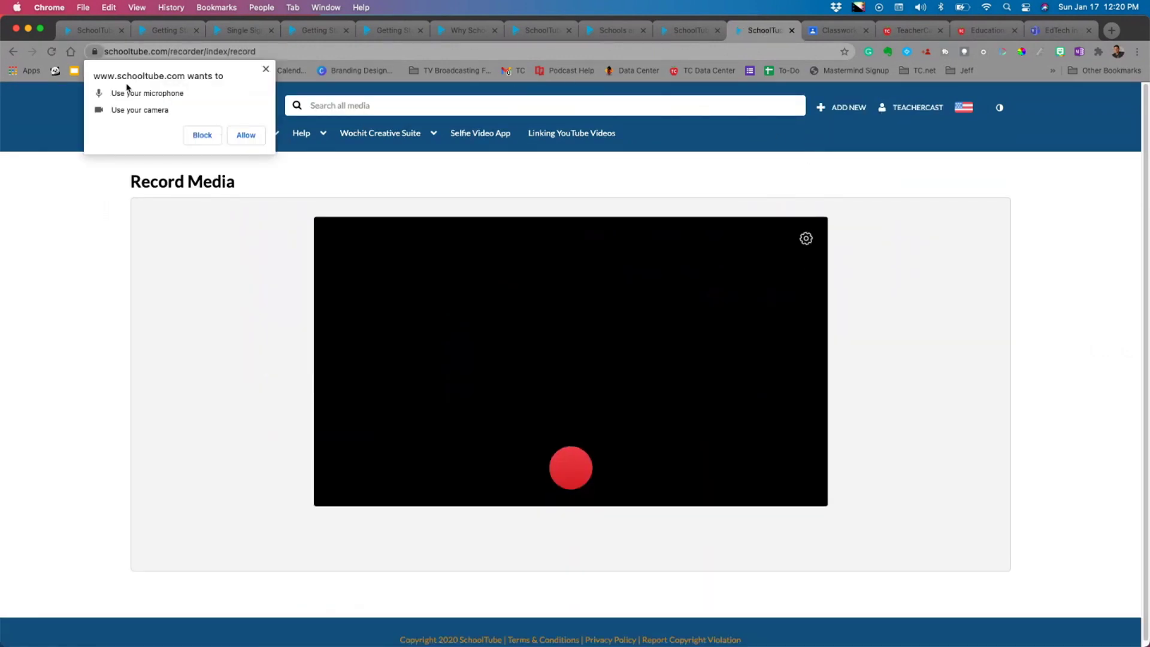
click(245, 137)
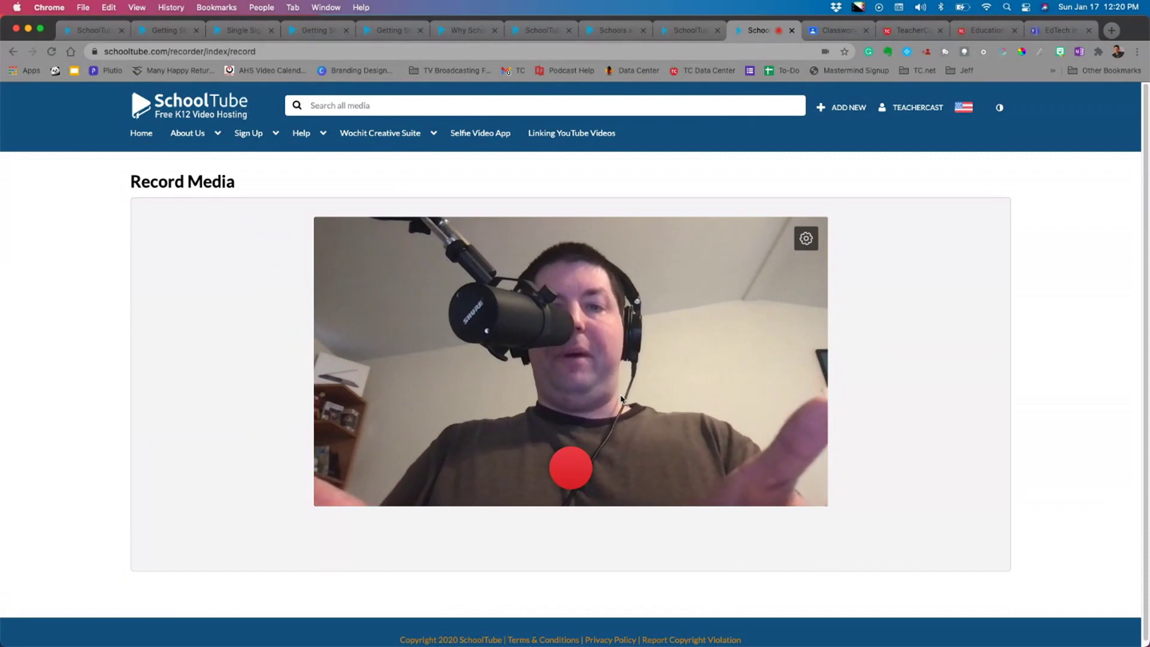
click(562, 474)
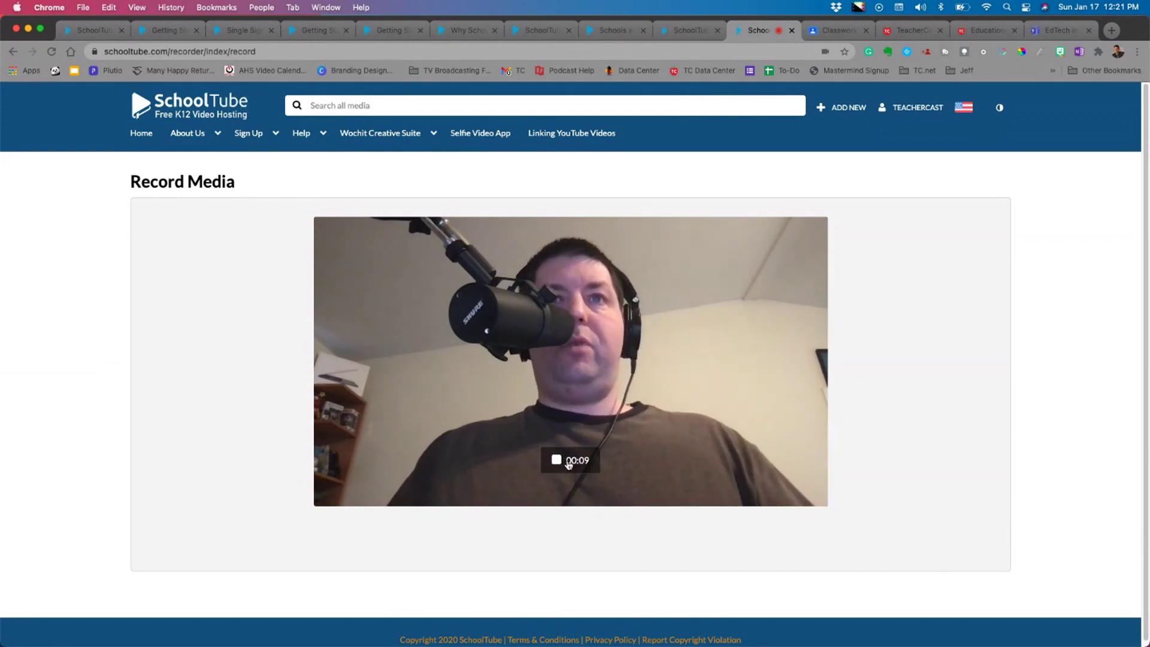
click(569, 467)
click(332, 492)
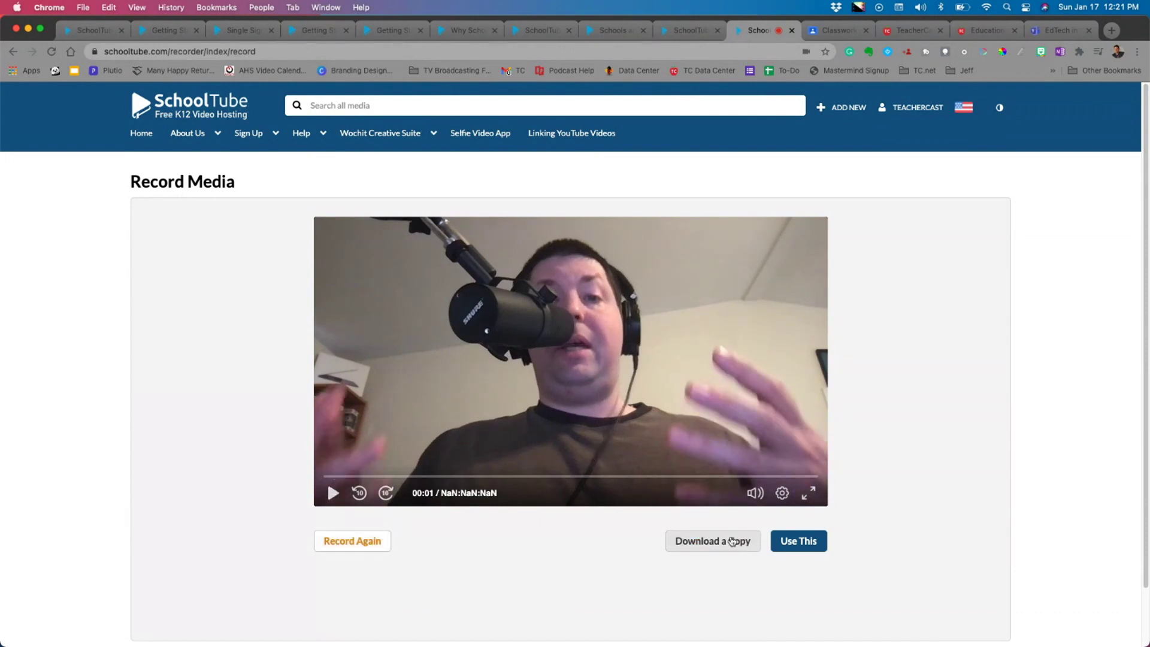
Use the recorded clip, name it "My Demo Video" and save it.
click(797, 543)
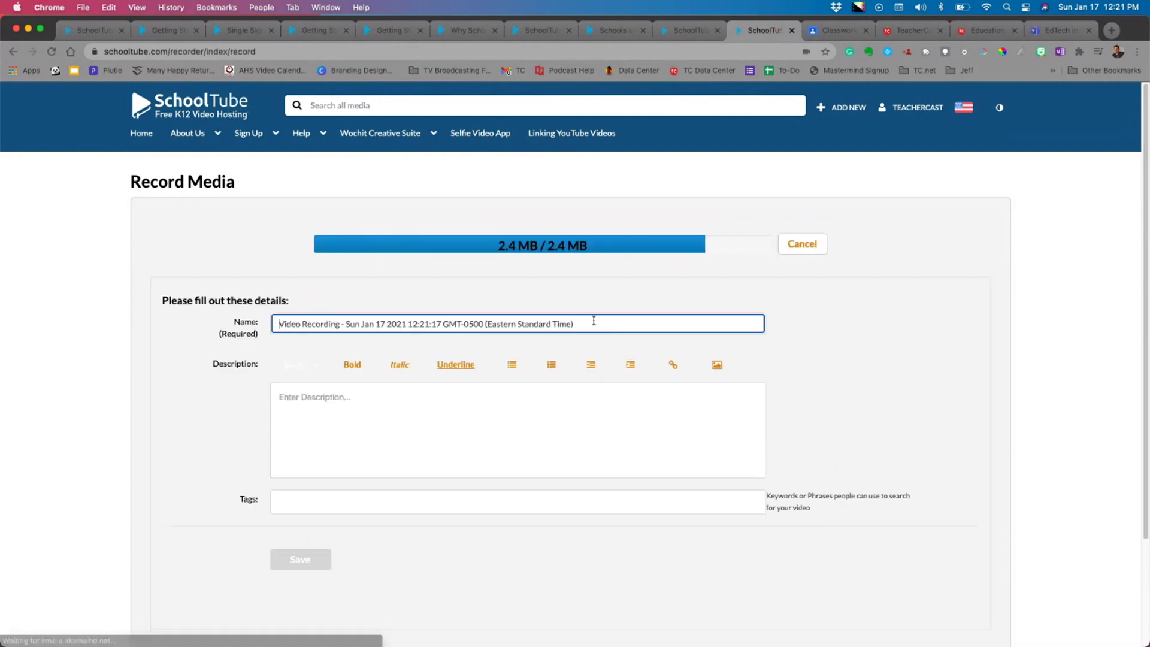
triple_click(397, 339)
text(My Dem)
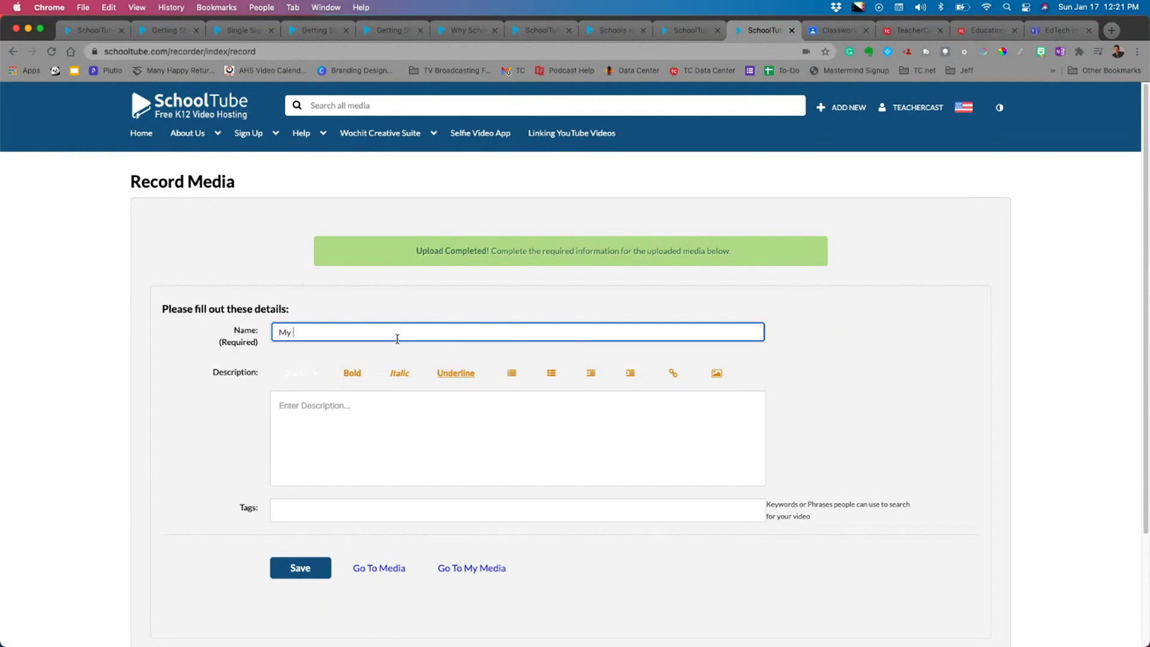
text(o Video)
click(301, 568)
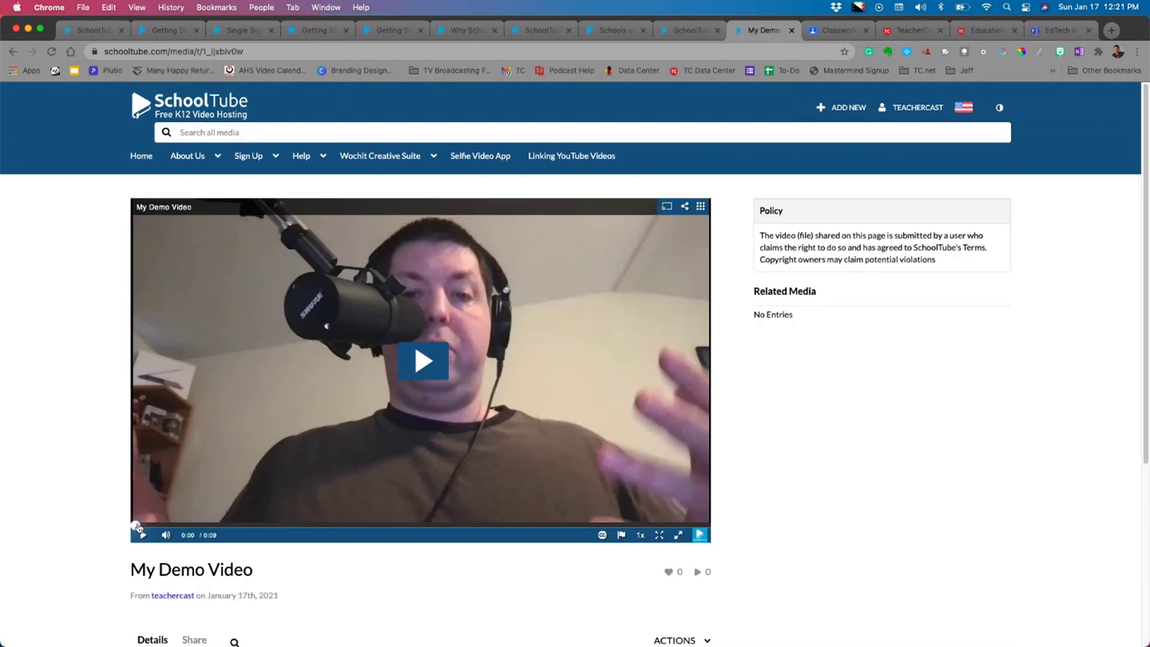
Examine the sharing options and available actions for "My Demo Video".
scroll(269, 551, down, 5)
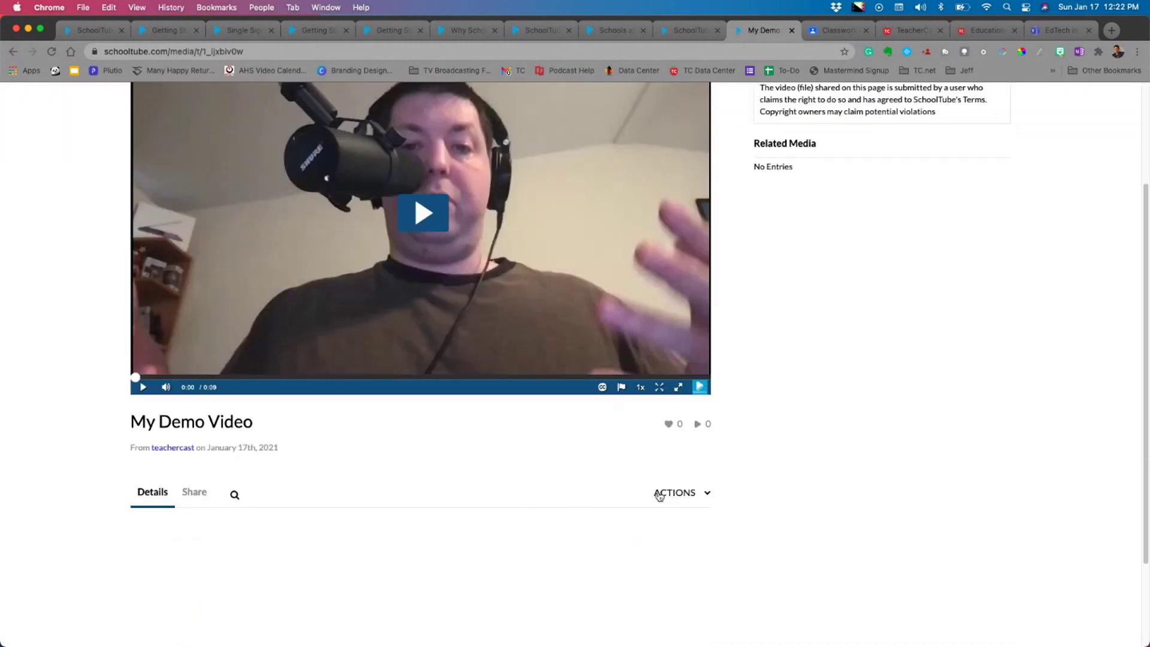
click(188, 495)
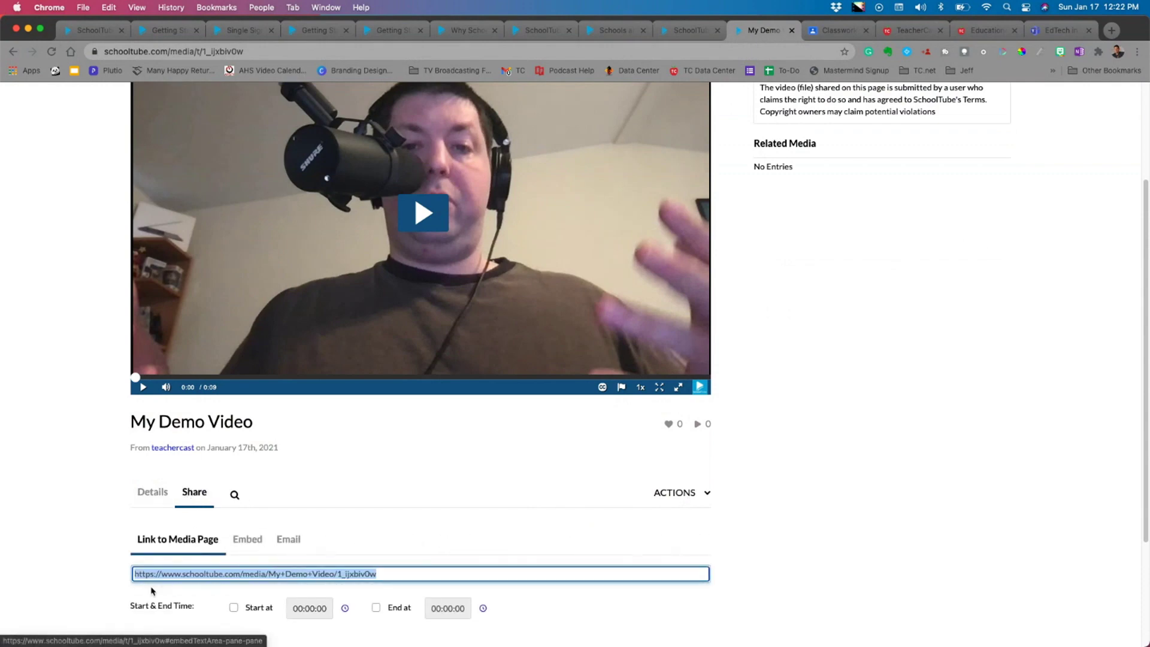
click(683, 493)
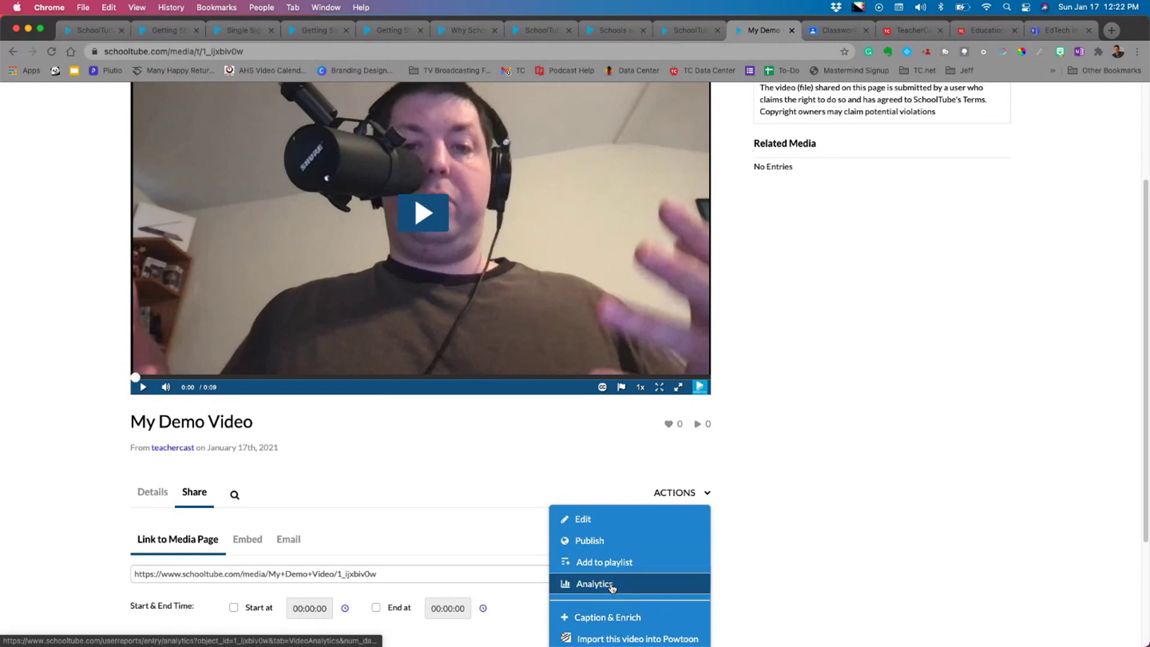
scroll(611, 589, down, 2)
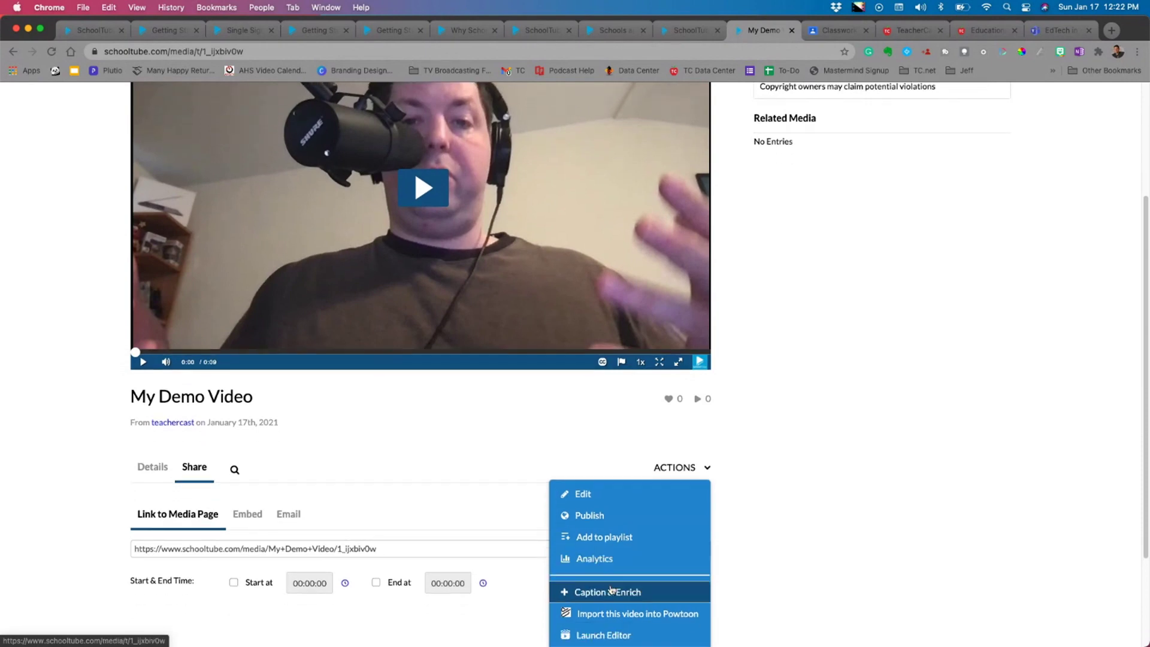
click(515, 396)
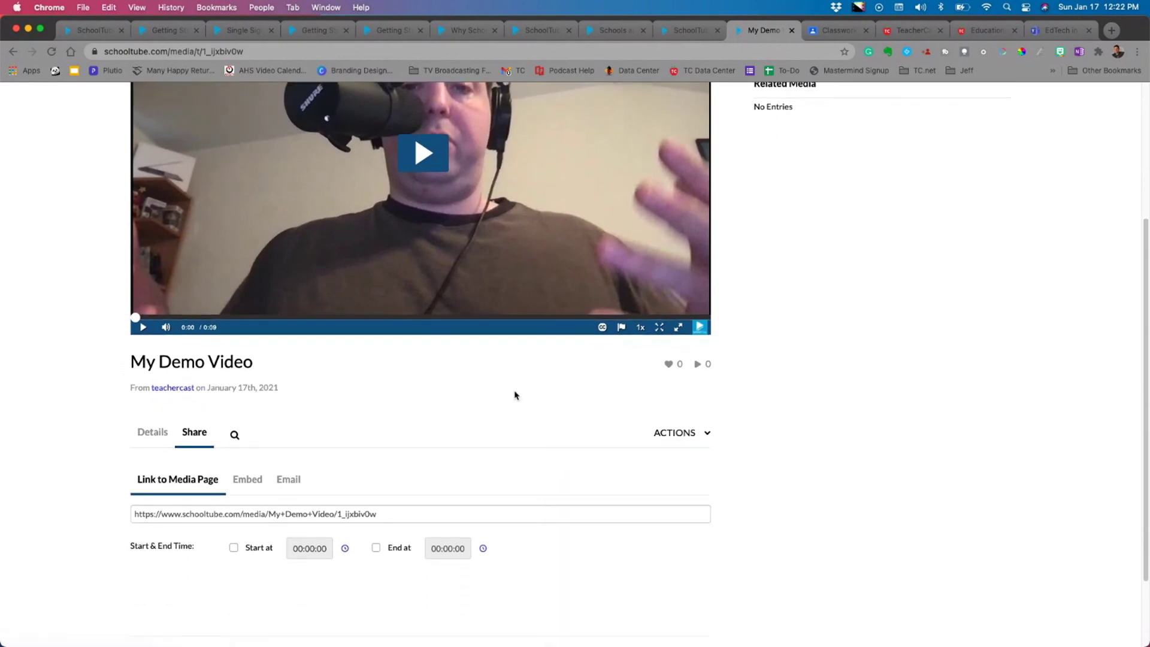
scroll(512, 383, up, 5)
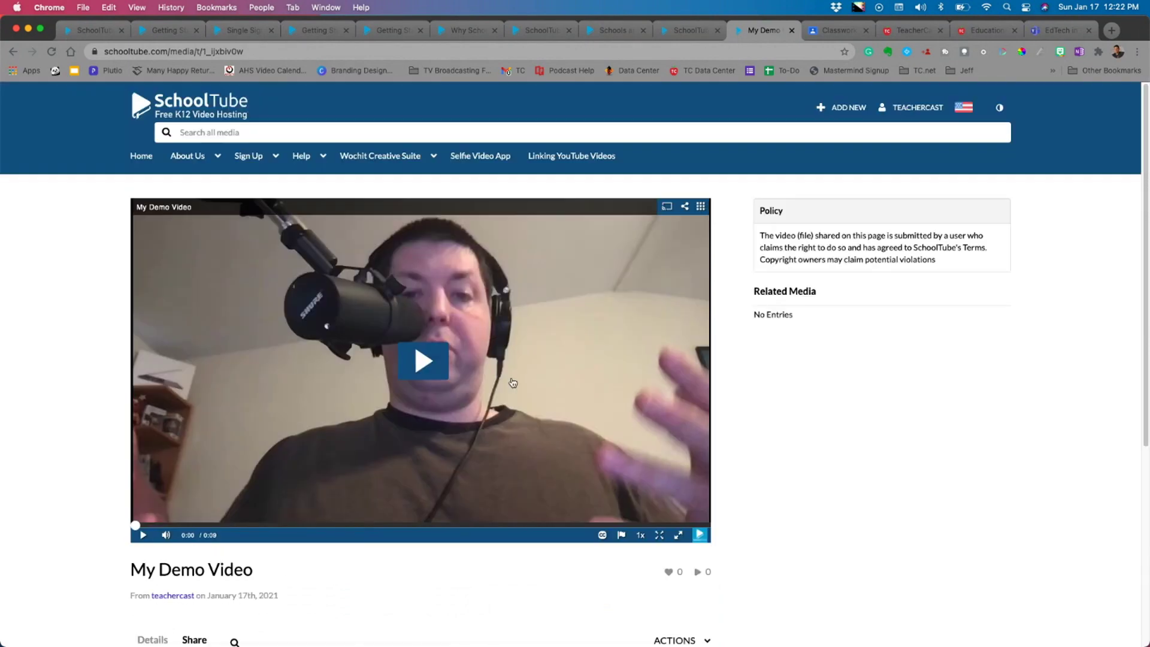
click(847, 110)
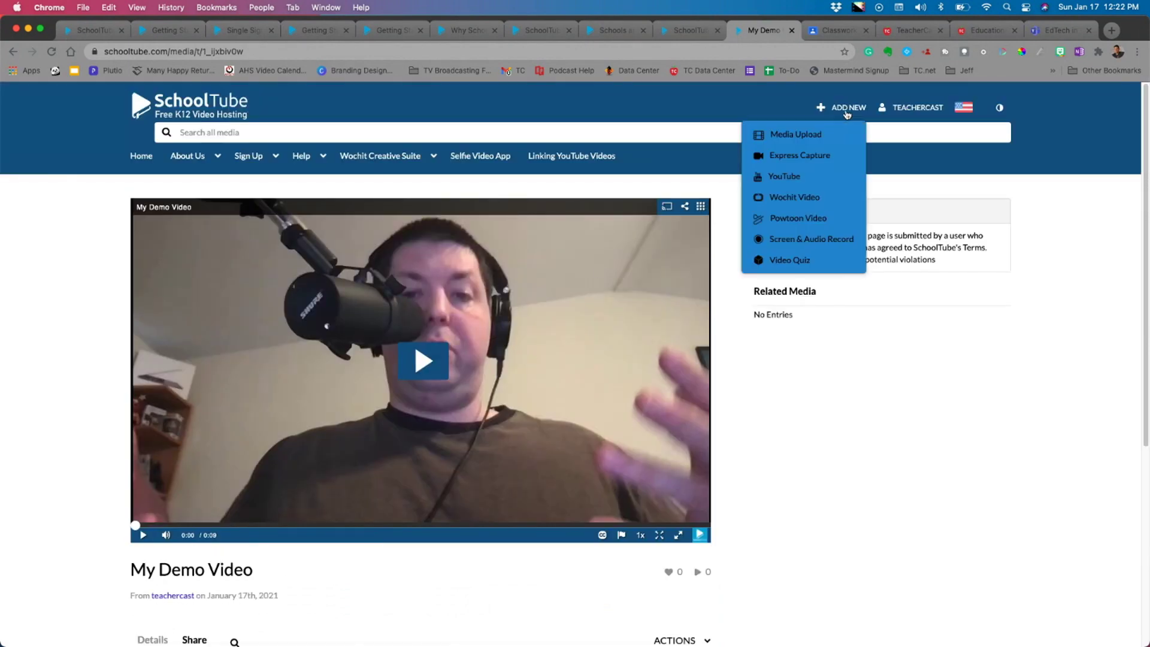
click(822, 182)
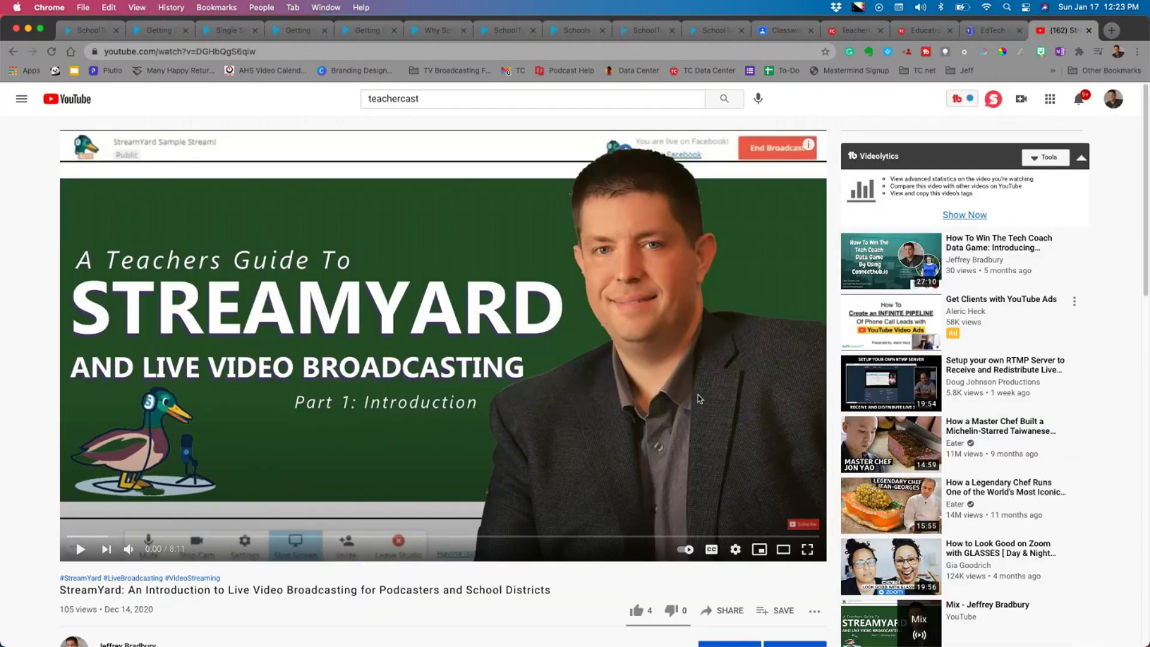
click(153, 48)
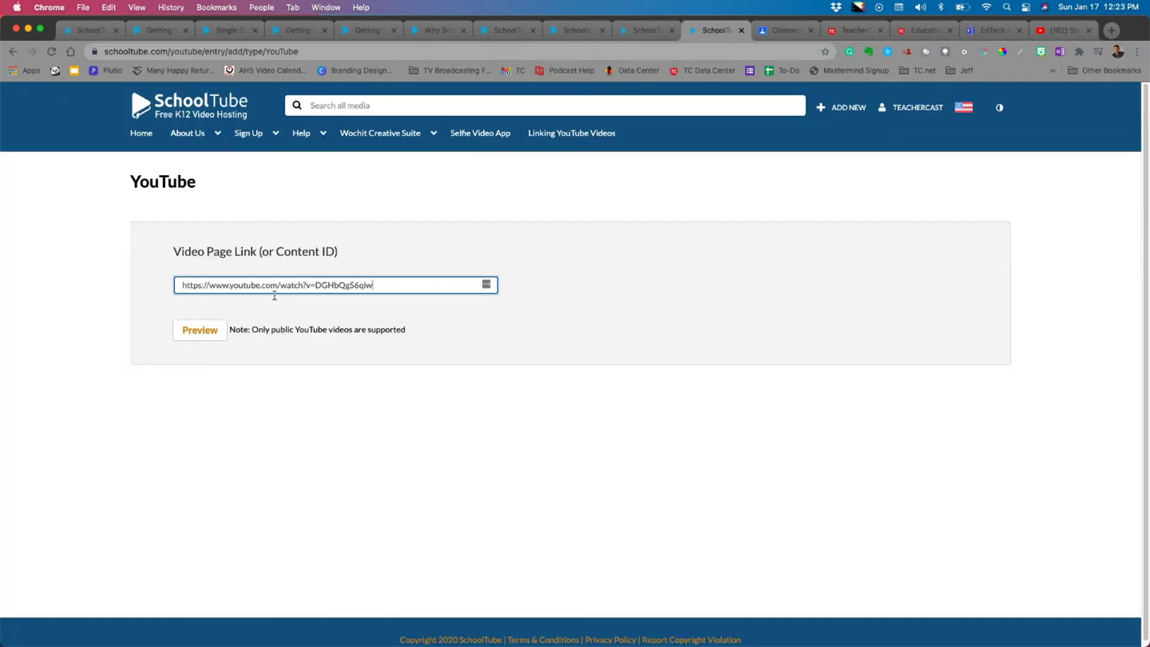
click(219, 331)
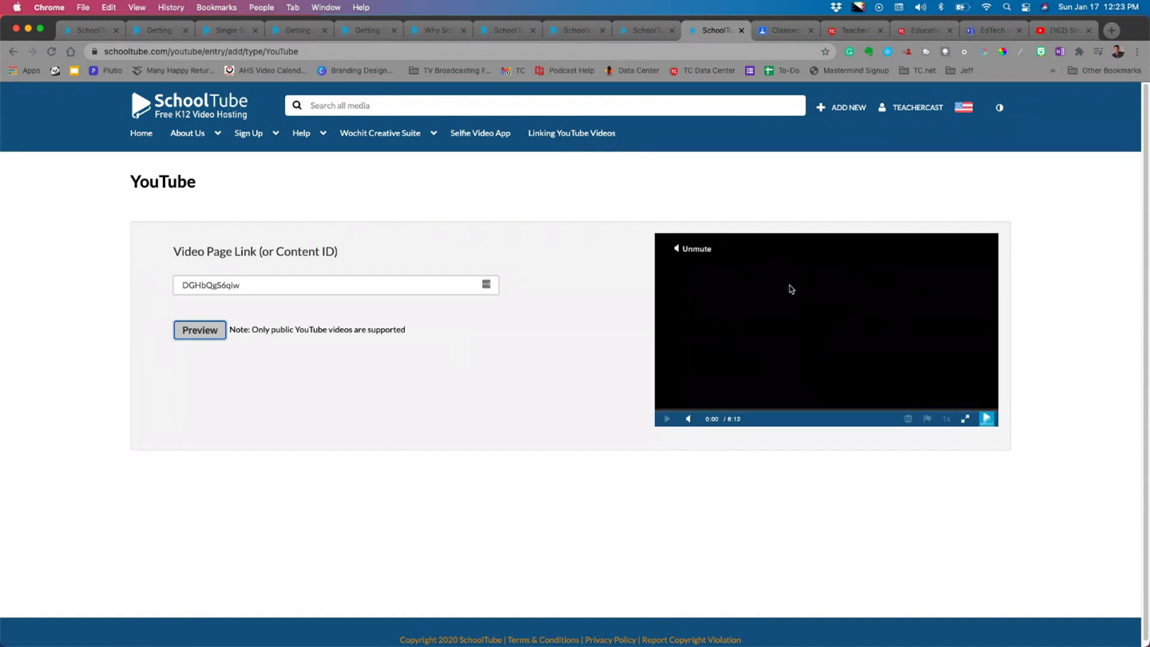
click(667, 419)
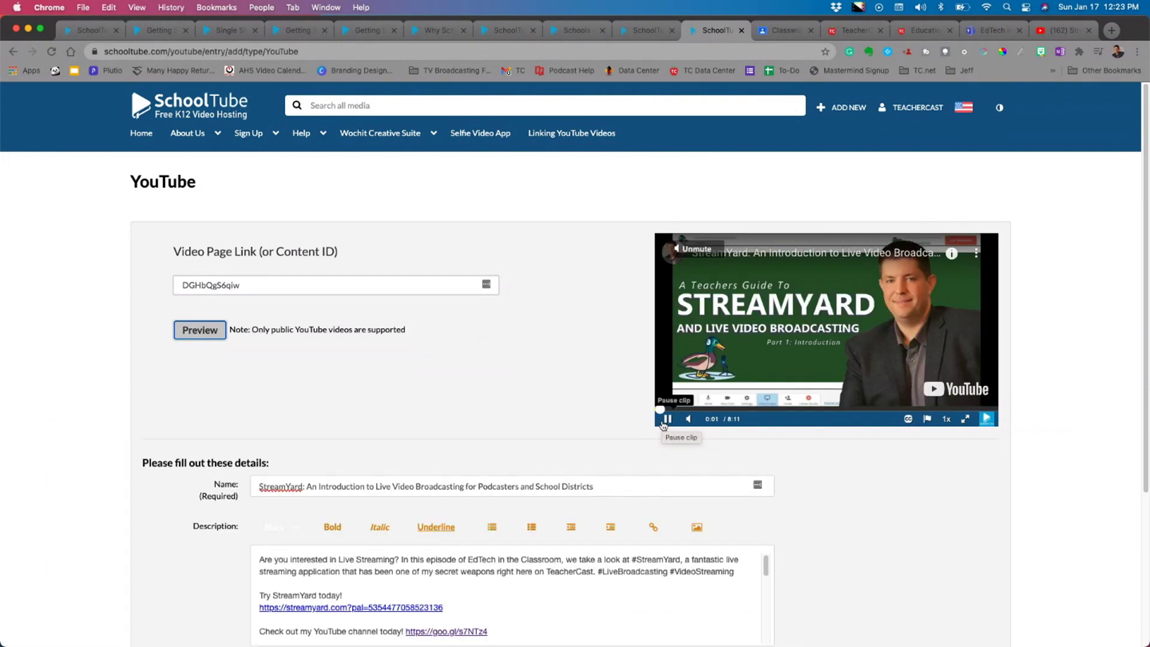
click(665, 420)
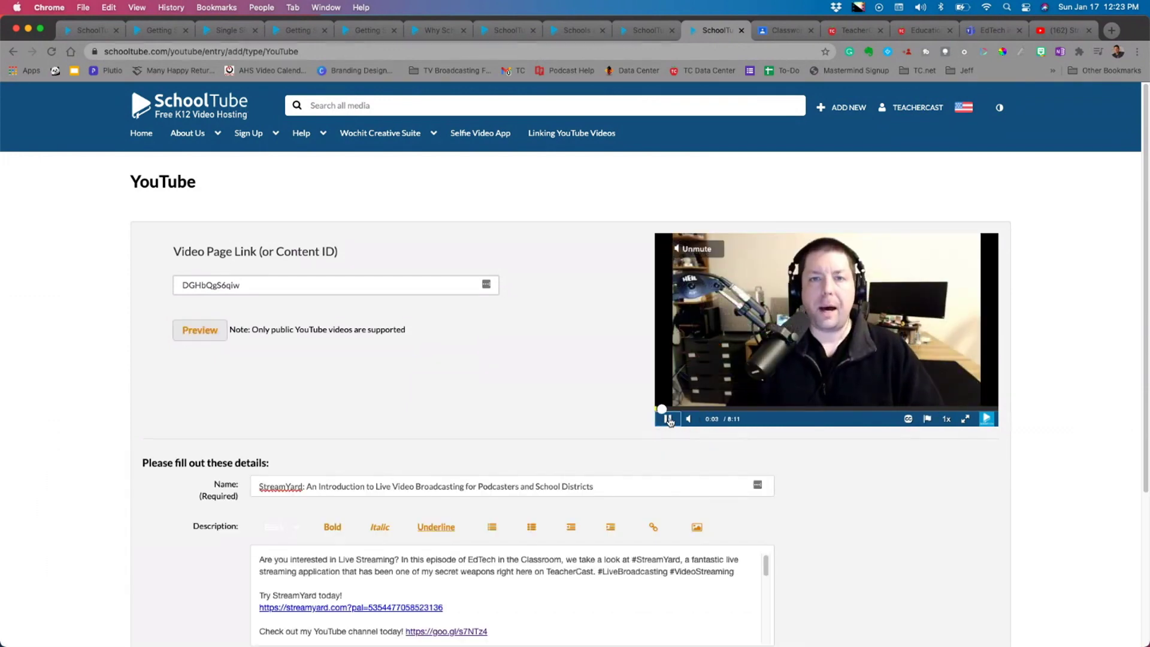
Review the imported name and description of the StreamYard YouTube entry and save it with the Published status.
scroll(454, 424, down, 3)
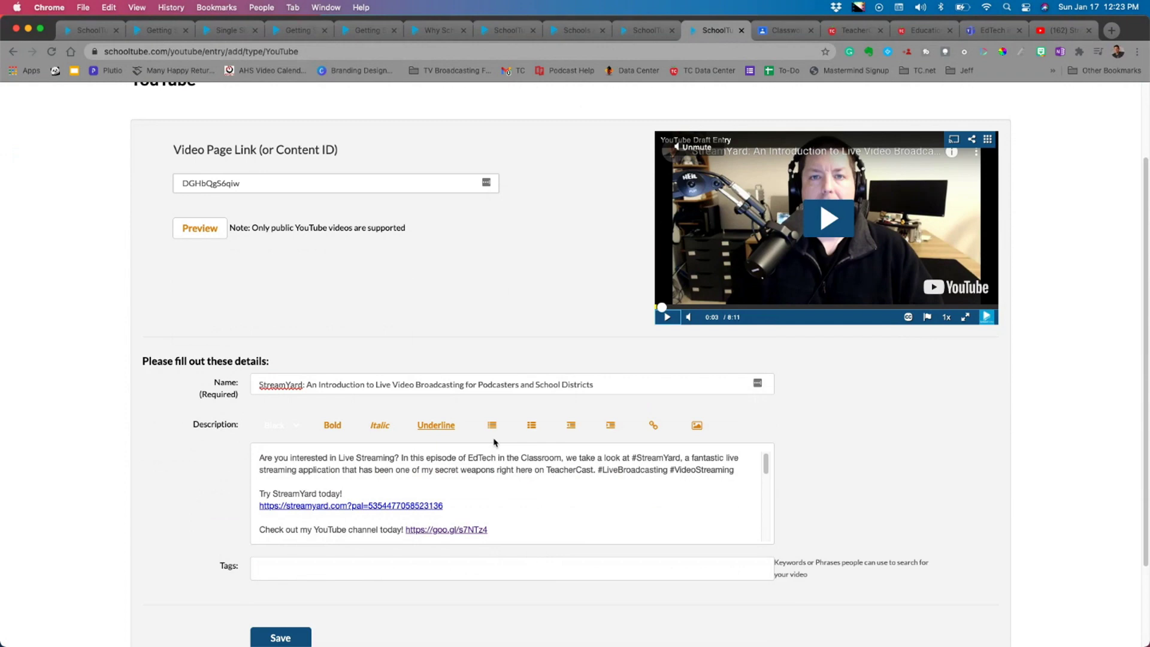
scroll(494, 442, down, 1)
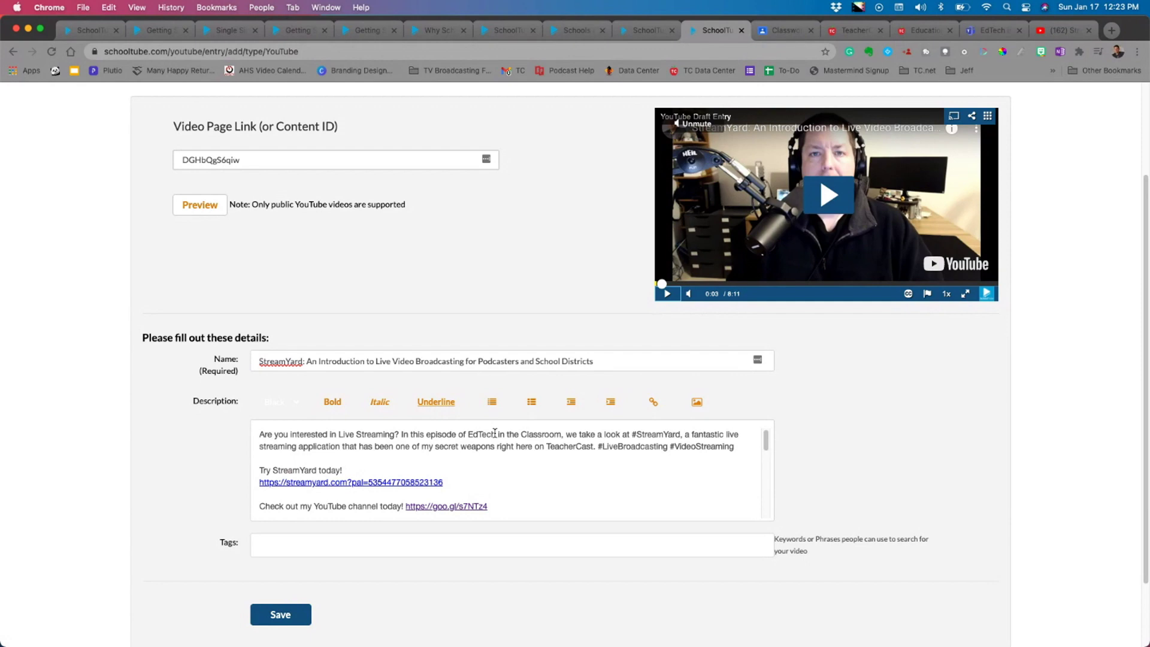
scroll(495, 432, down, 3)
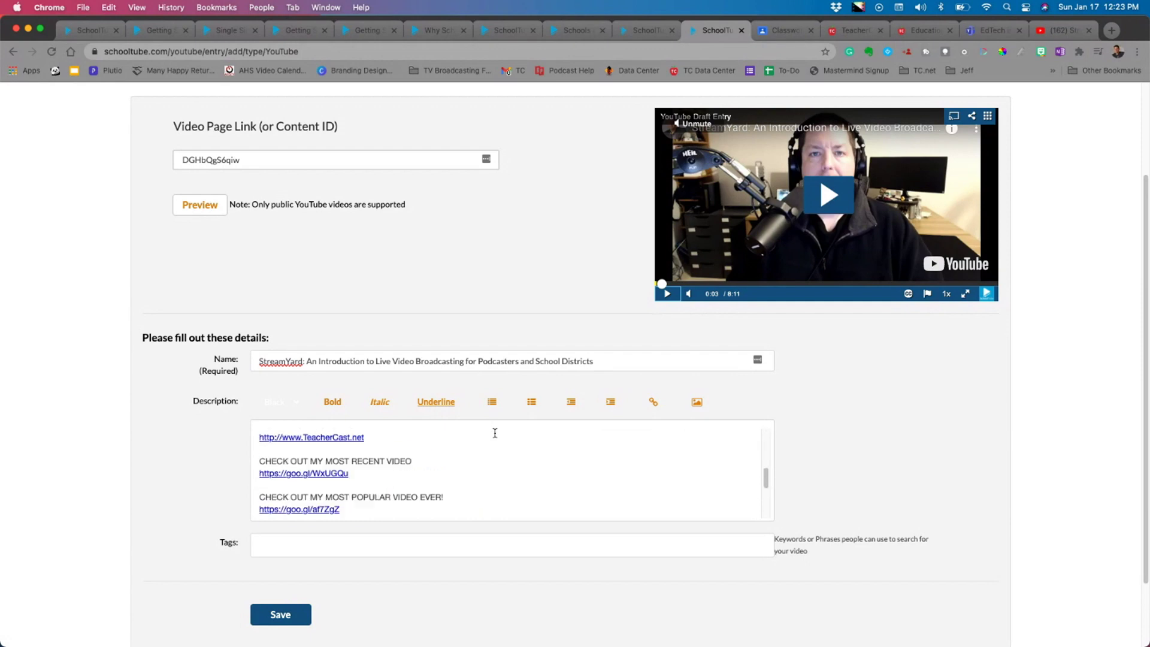
scroll(275, 494, down, 2)
scroll(306, 563, down, 3)
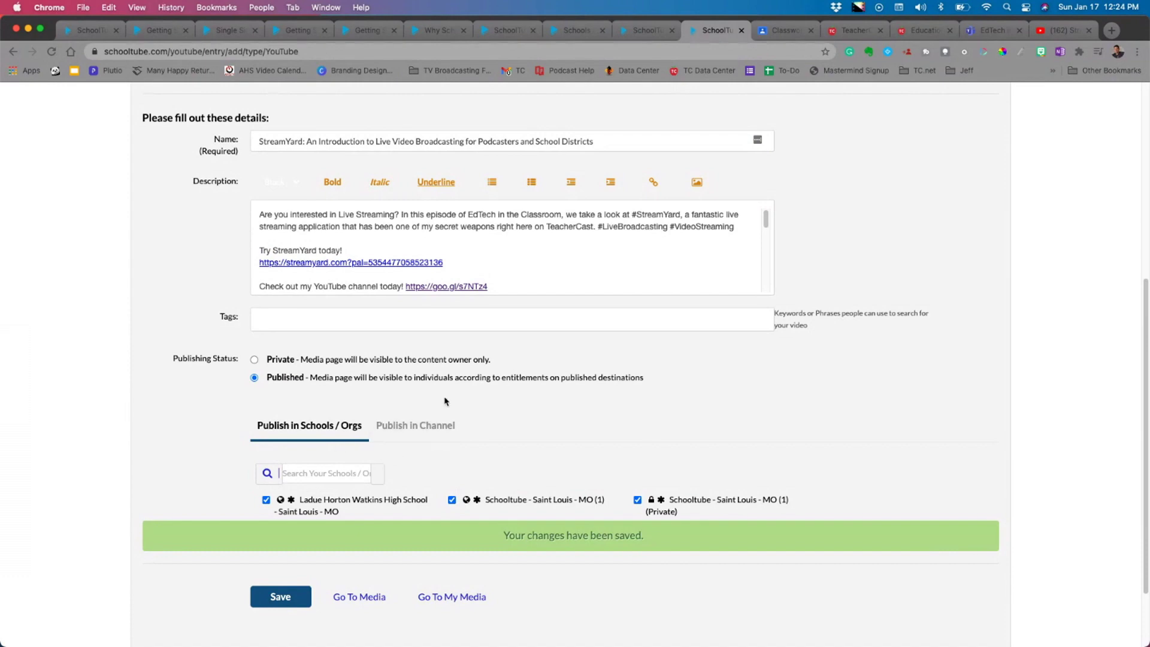
scroll(444, 403, up, 6)
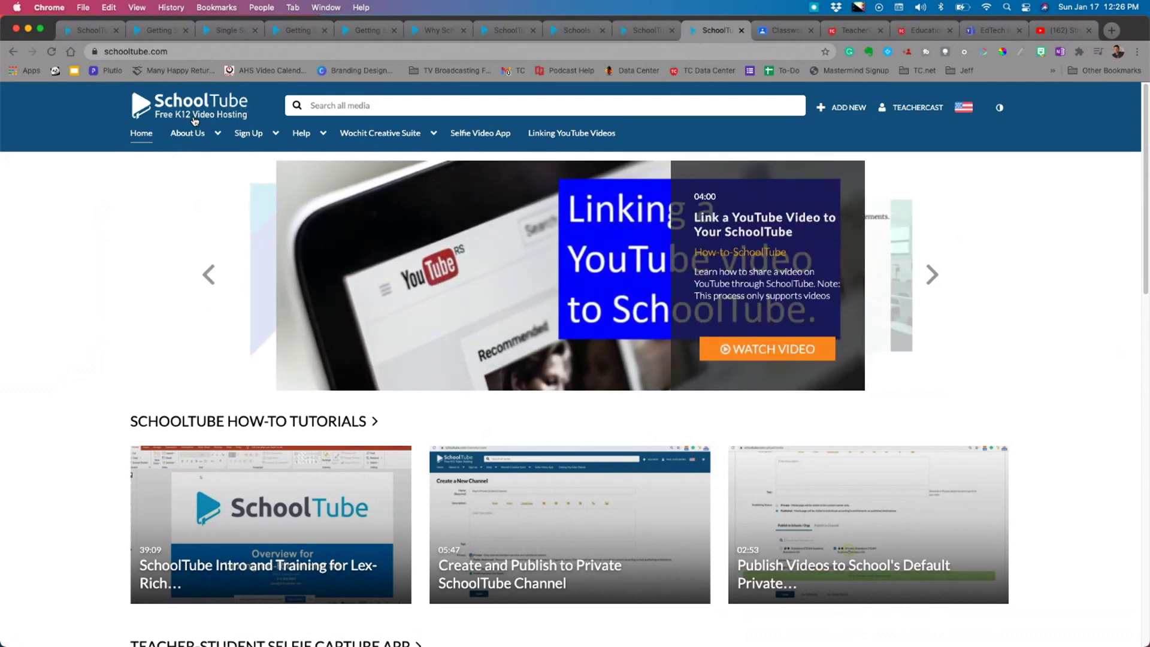
Start a Screen & Audio Record from the home page, open the KalturaCapture app and move its recorder bar higher on the screen.
mouse_move(837, 104)
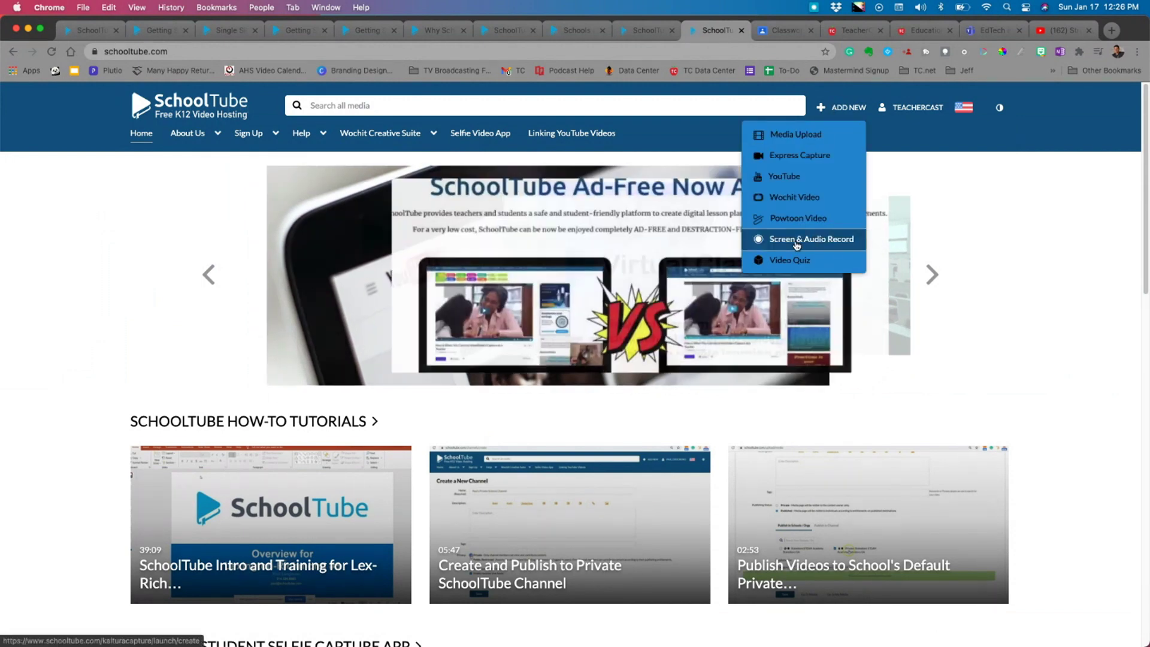
click(797, 241)
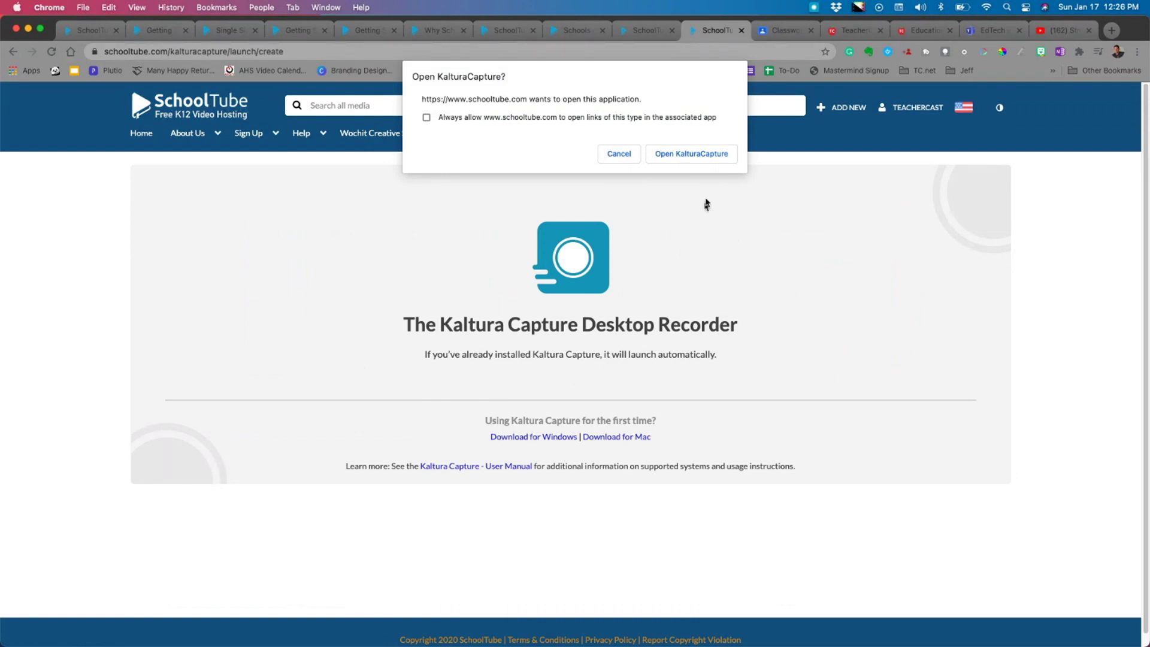
click(693, 155)
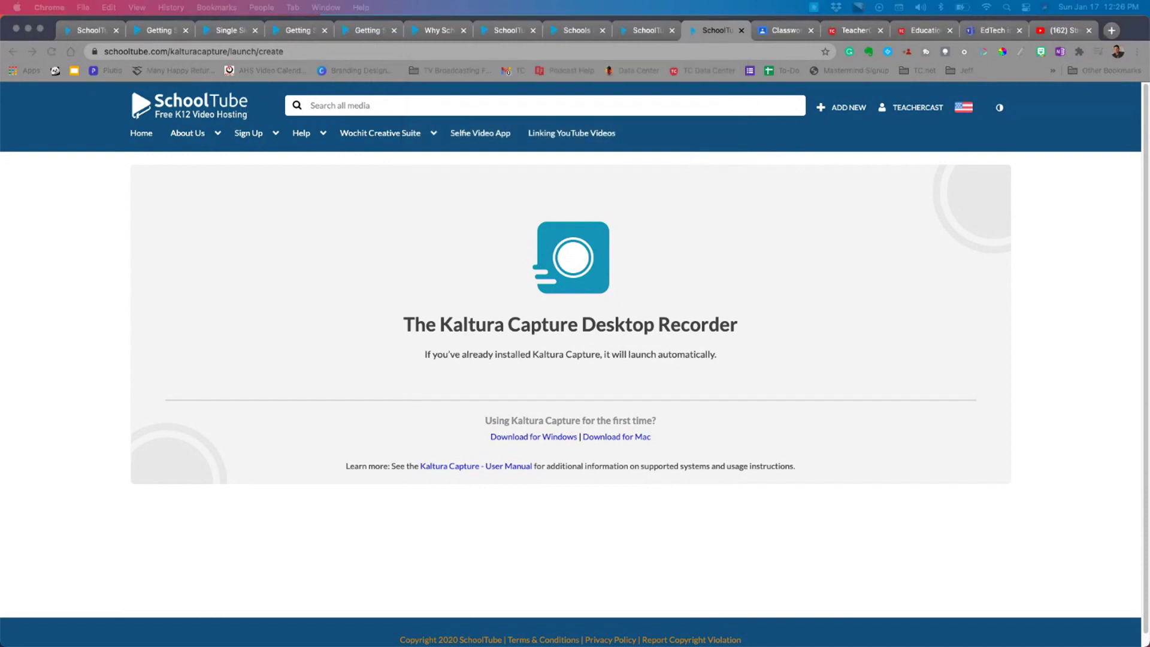
drag(552, 599, 536, 193)
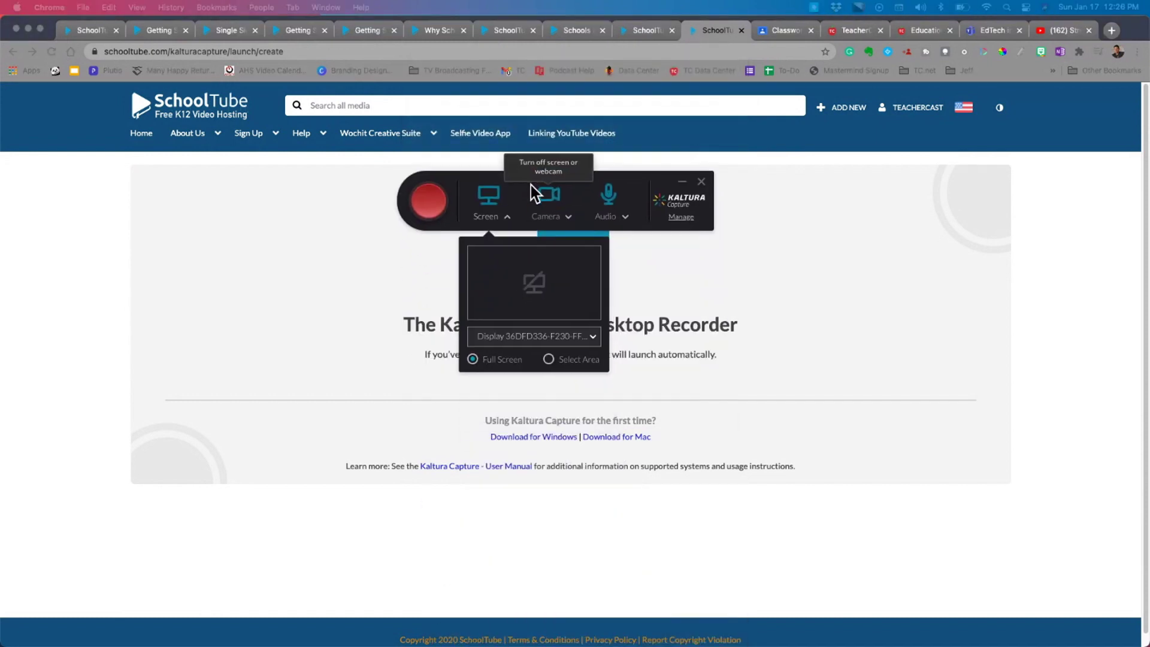
Examine the available screen, camera and audio source options in the Kaltura Capture recorder.
click(508, 218)
click(509, 218)
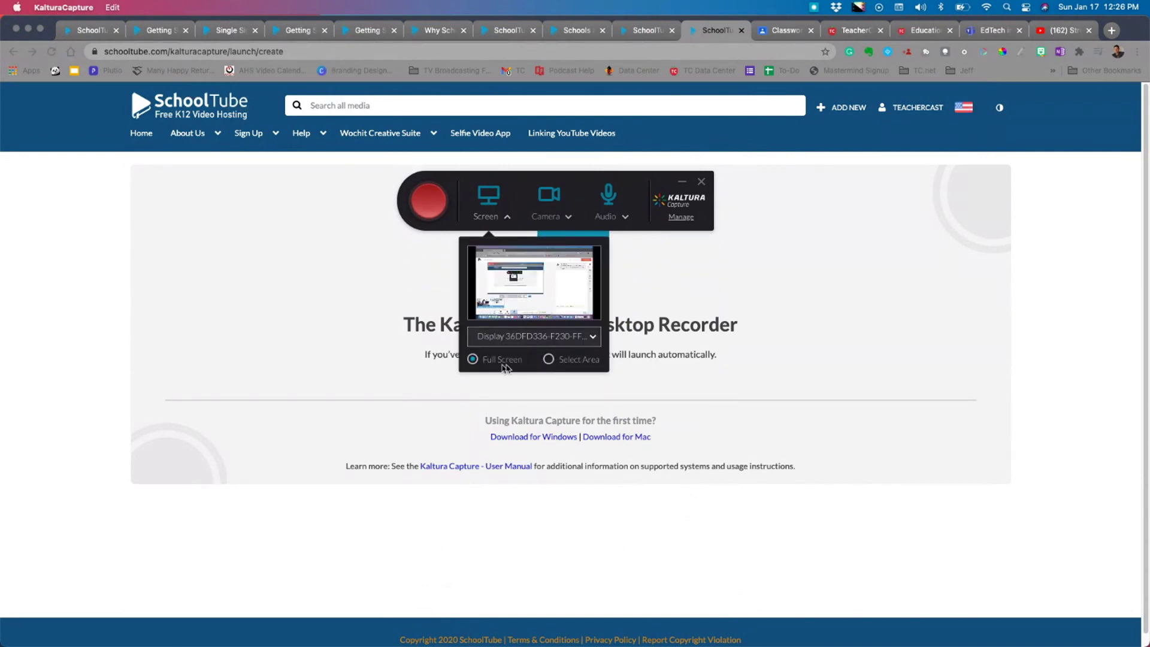
click(563, 217)
click(587, 337)
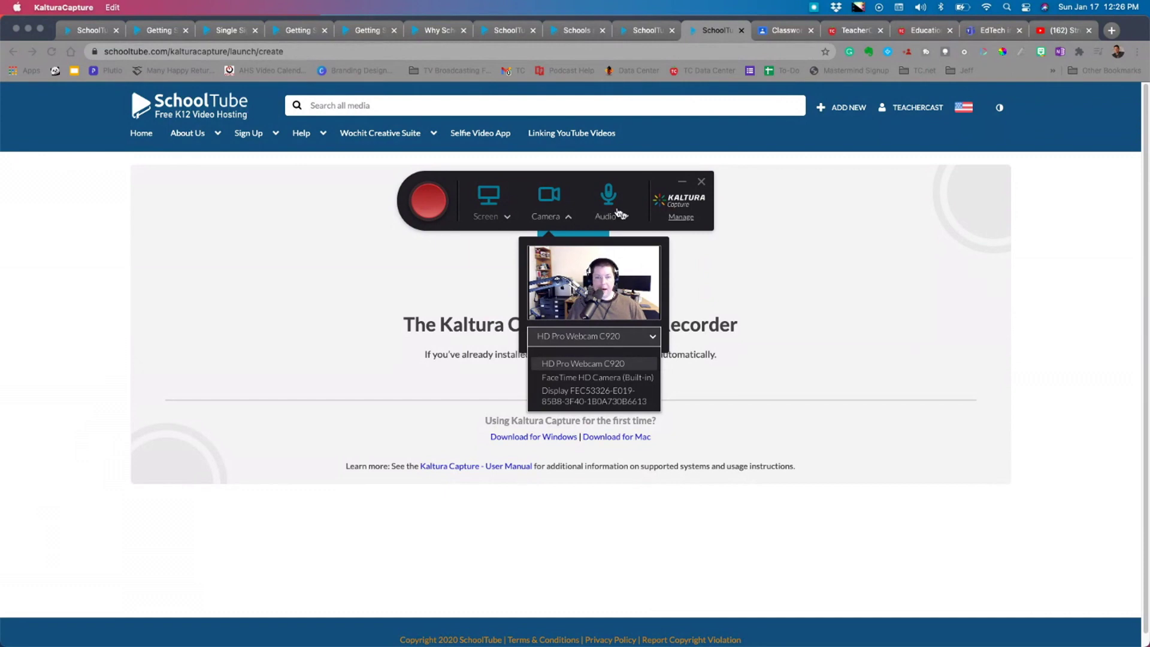
click(609, 206)
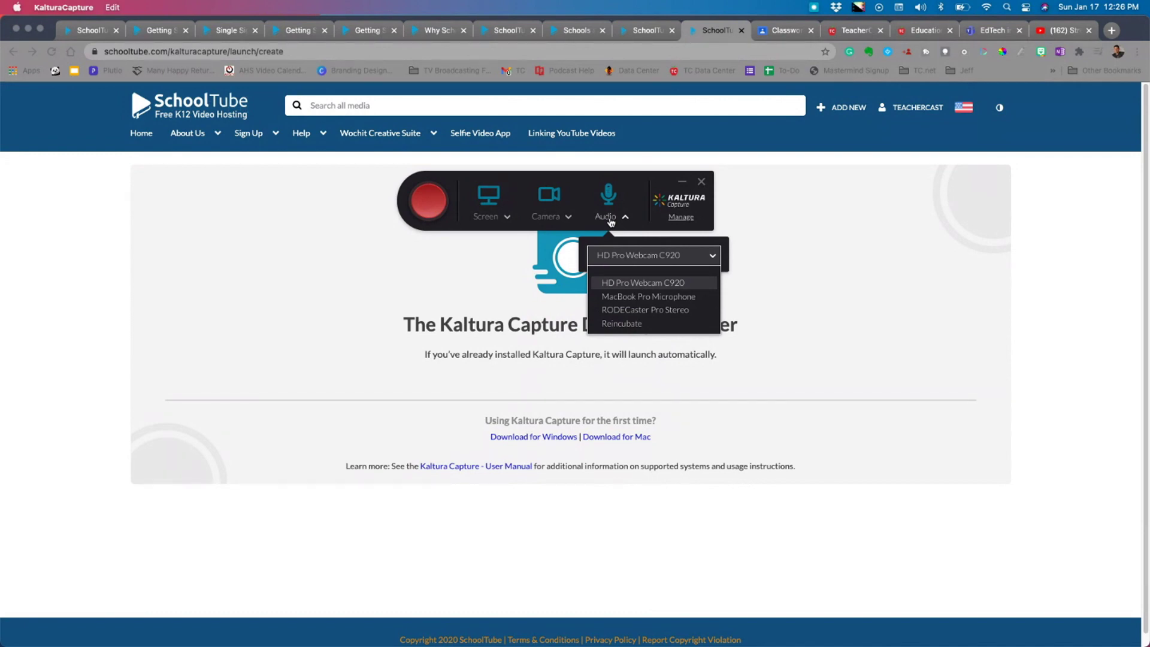
click(462, 178)
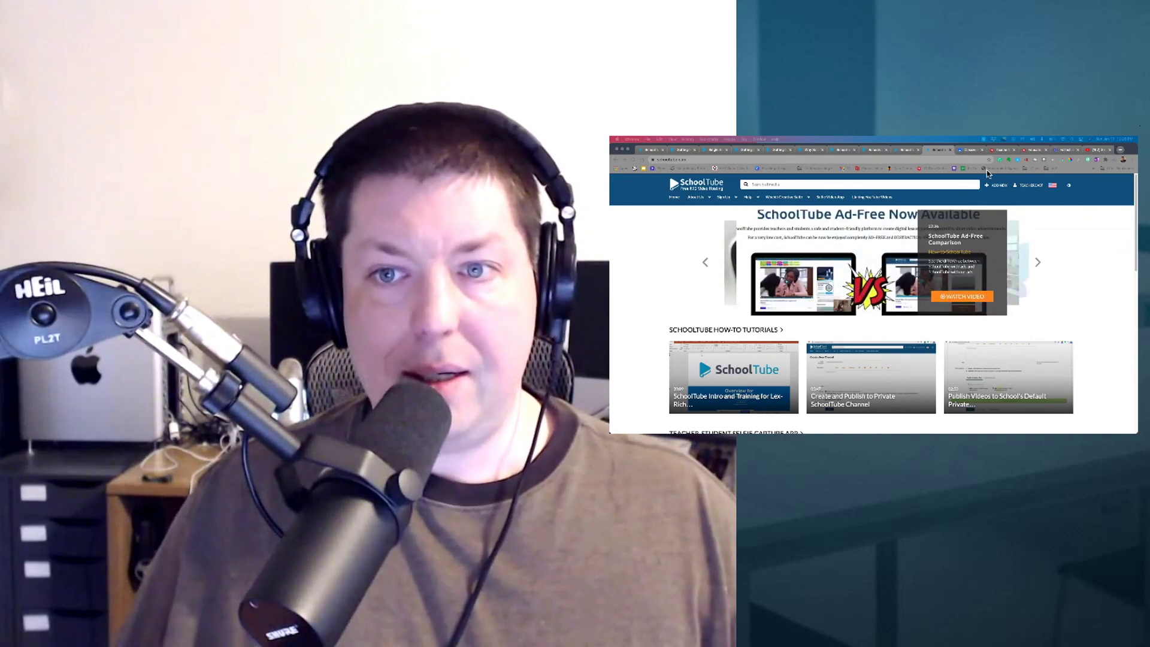
Create a Video Quiz from the StreamYard introduction video and name it "My Video Quiz".
click(996, 186)
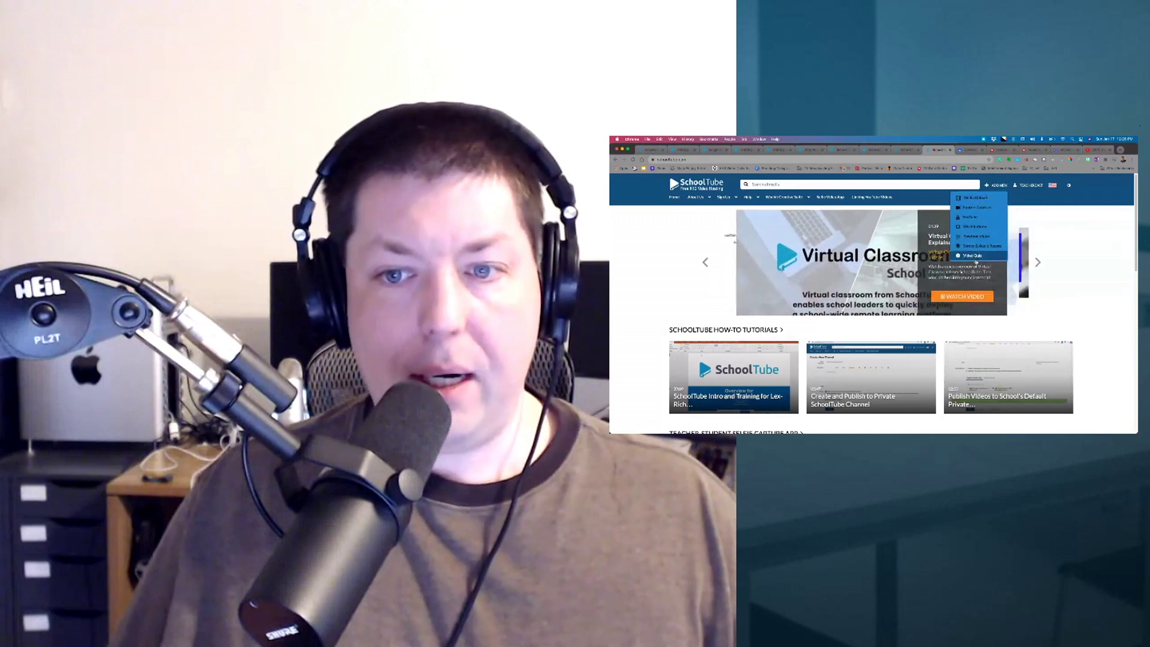
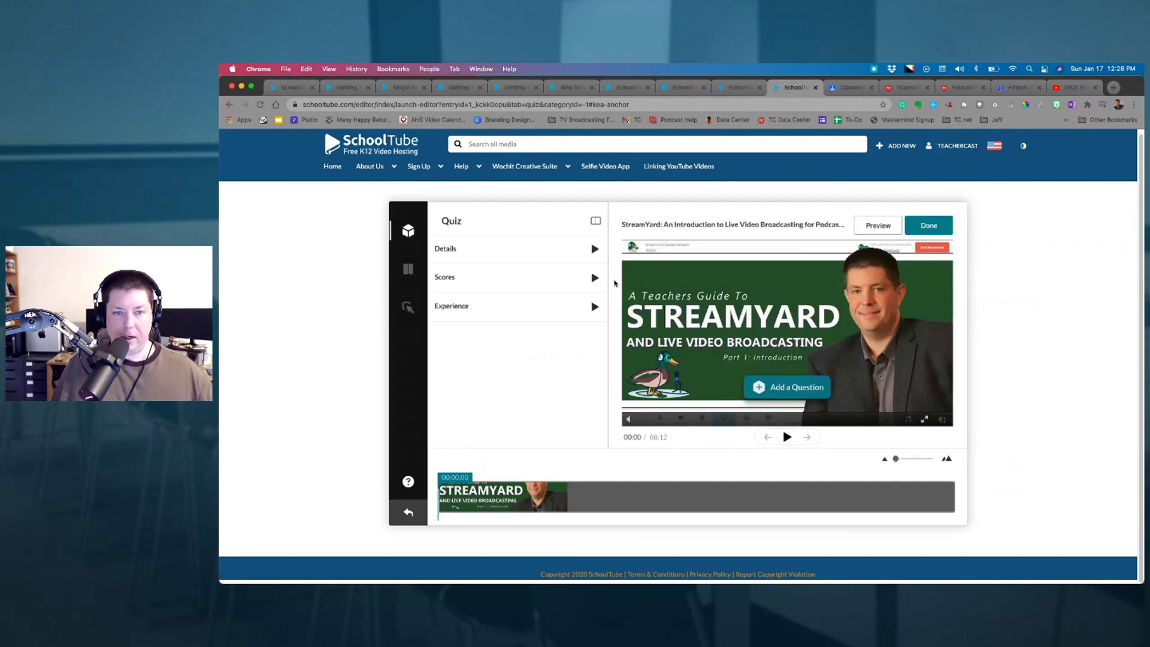
click(449, 249)
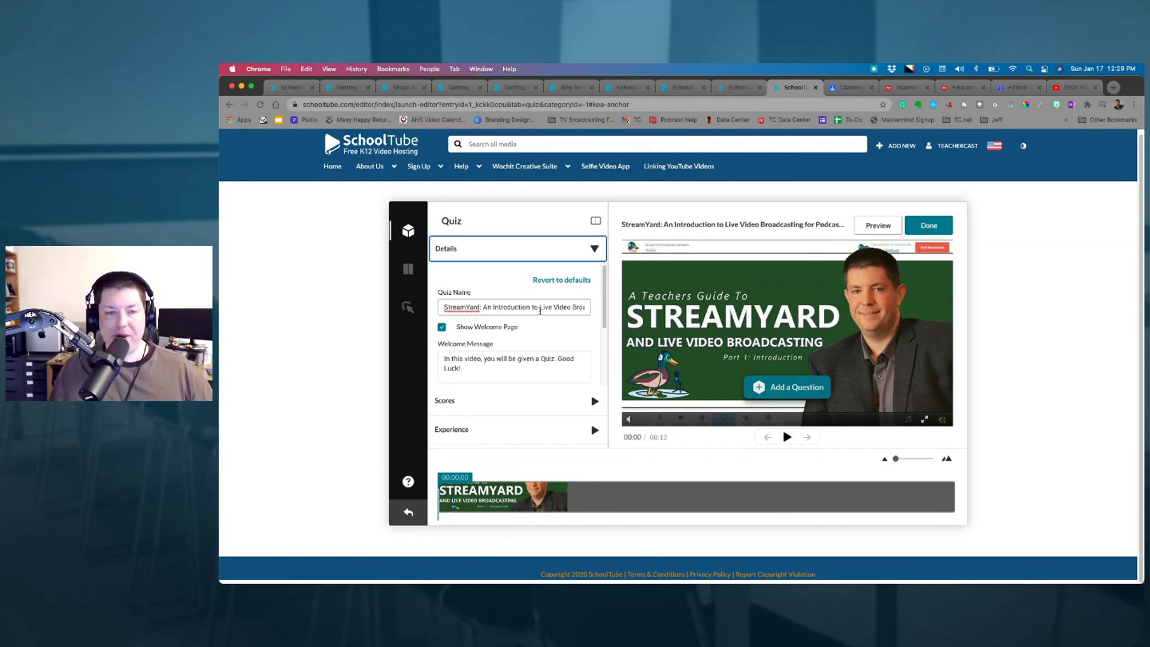
triple_click(540, 310)
text(My Video Quiz)
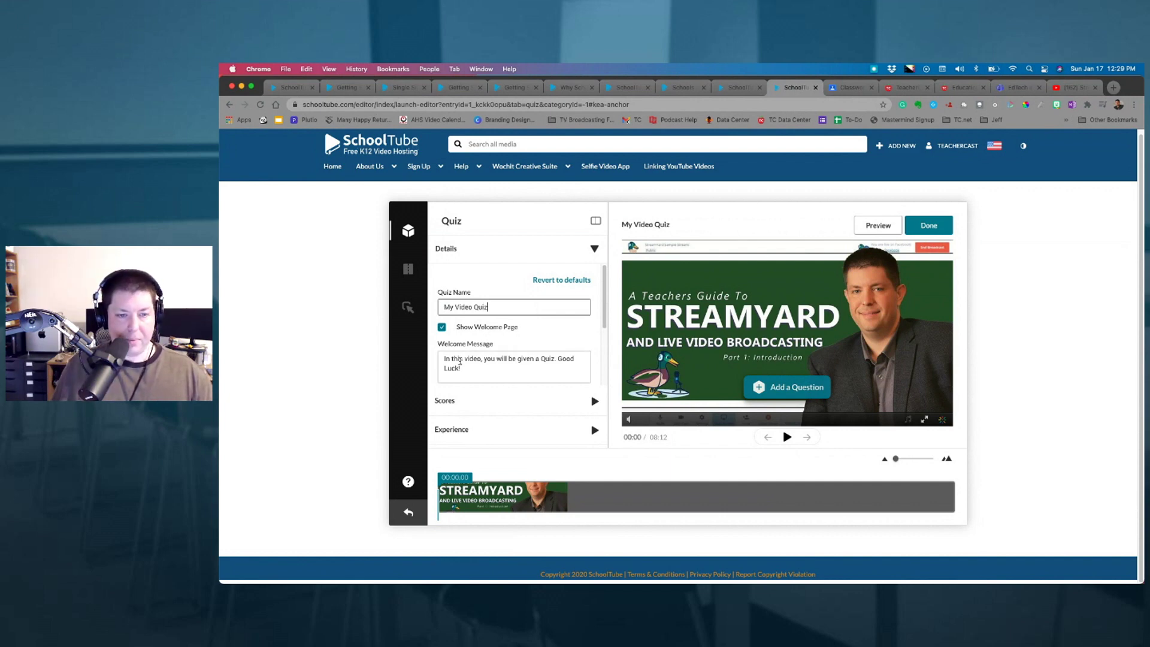
Review the quiz's Scores and Experience settings, including the options for showing scores, changing answers and skipping questions.
click(463, 403)
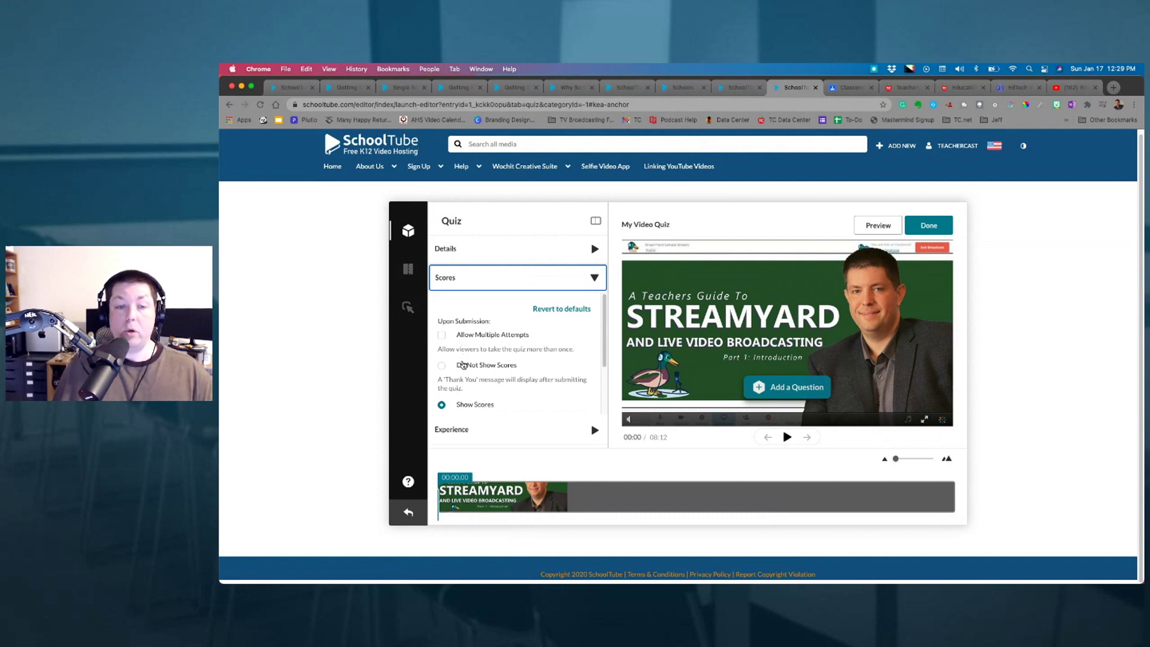
scroll(470, 398, down, 3)
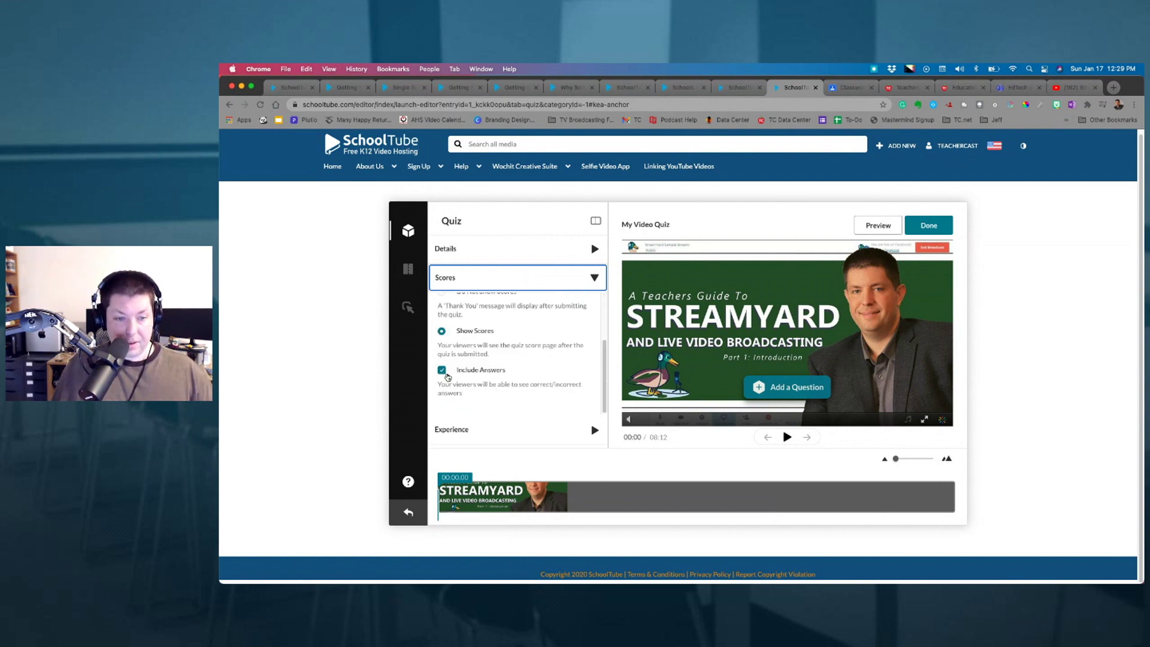
click(468, 431)
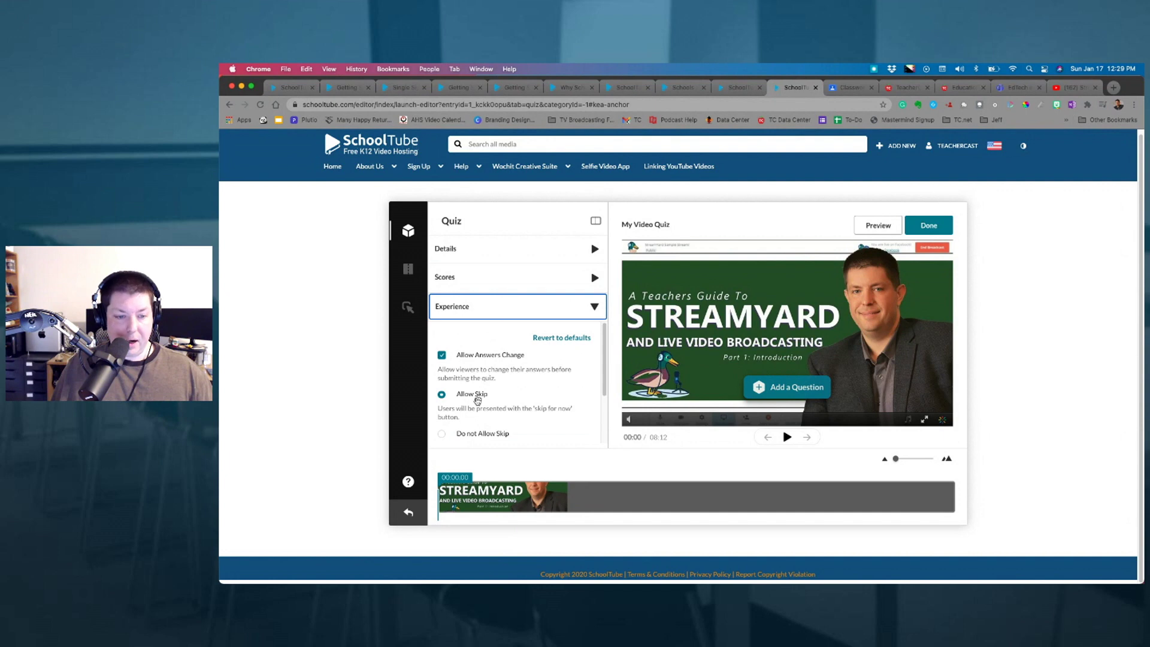
scroll(472, 407, down, 1)
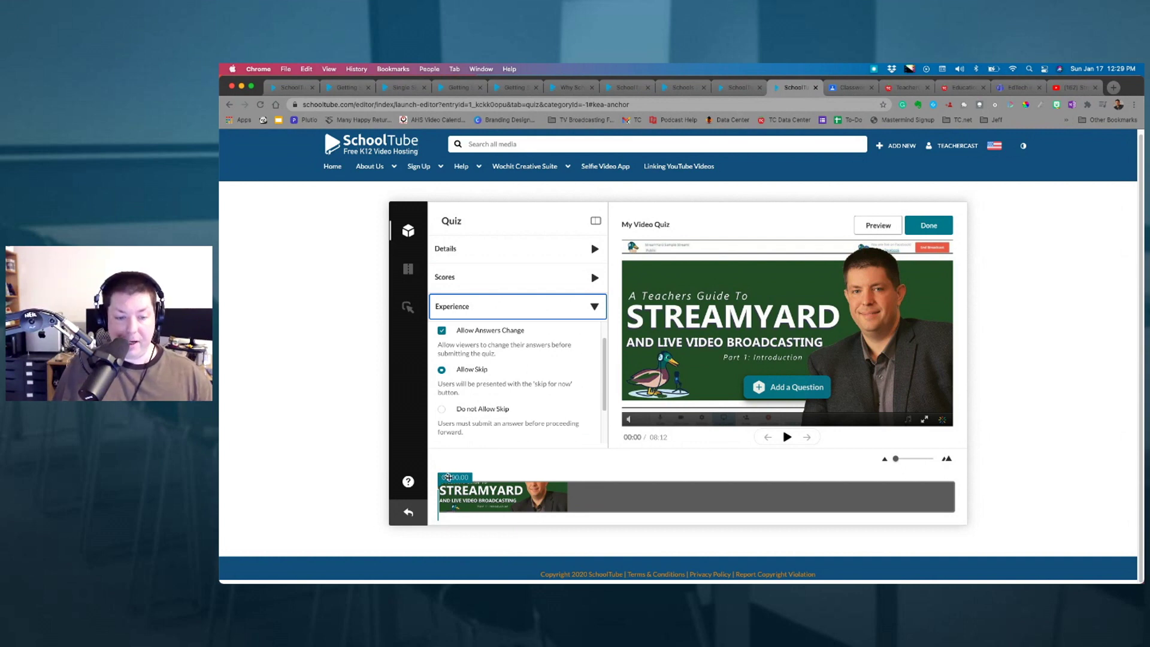
Add a multiple choice question at about 00:38 in the quiz video with the text "How are you today?".
click(478, 481)
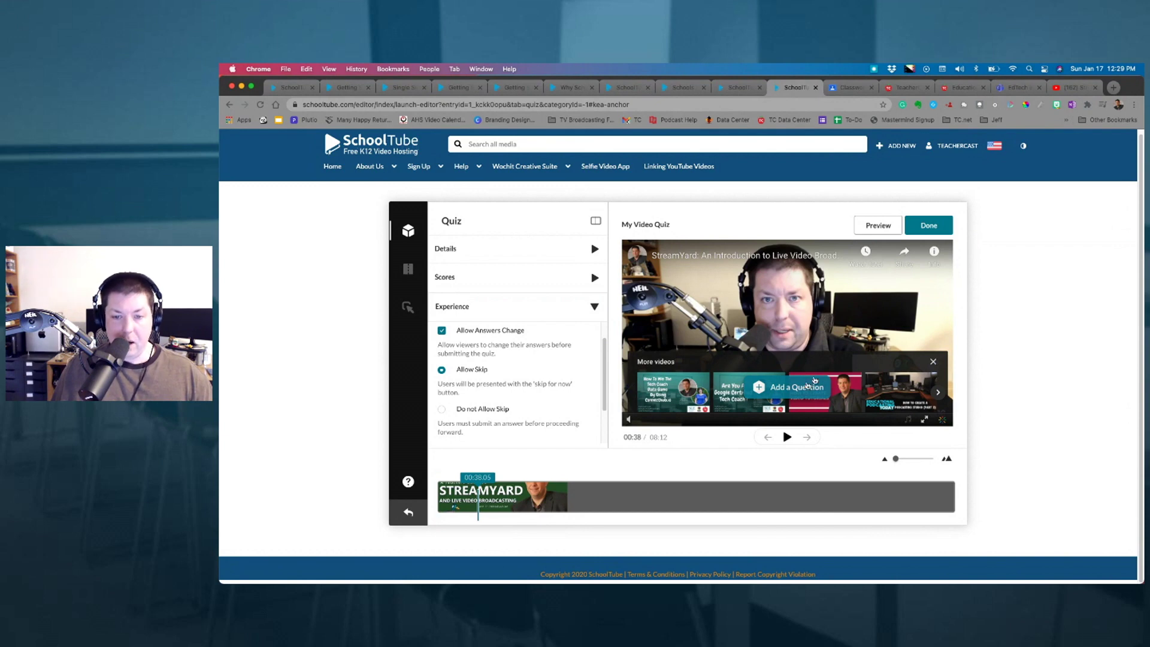
click(797, 388)
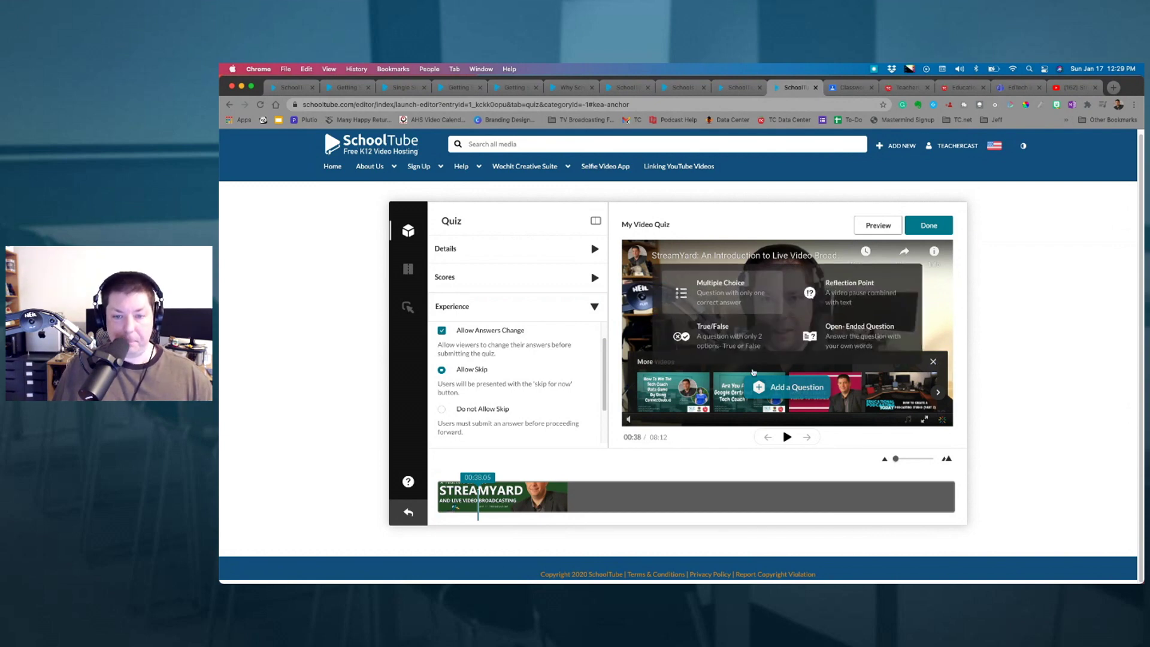
click(720, 291)
click(810, 276)
text(How are you today?)
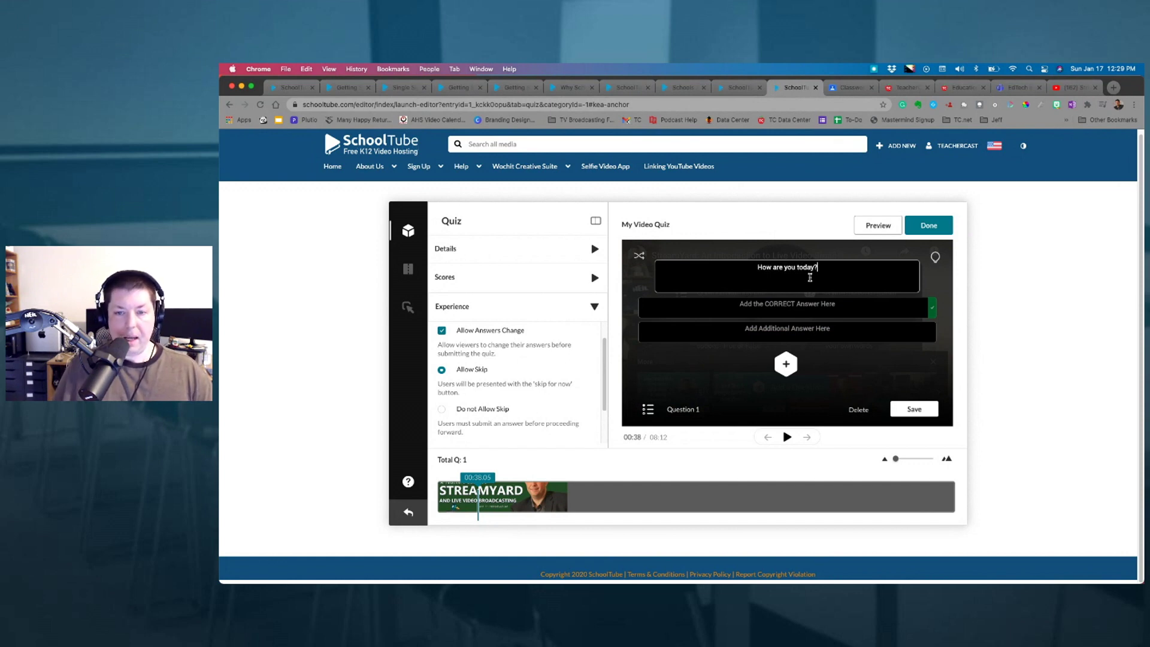
Enter "Wonderful!" as the question's correct answer, add "Not bad!" and "Kinda Friendly" as additional answers, and save the question.
click(804, 309)
text(Wonderful!)
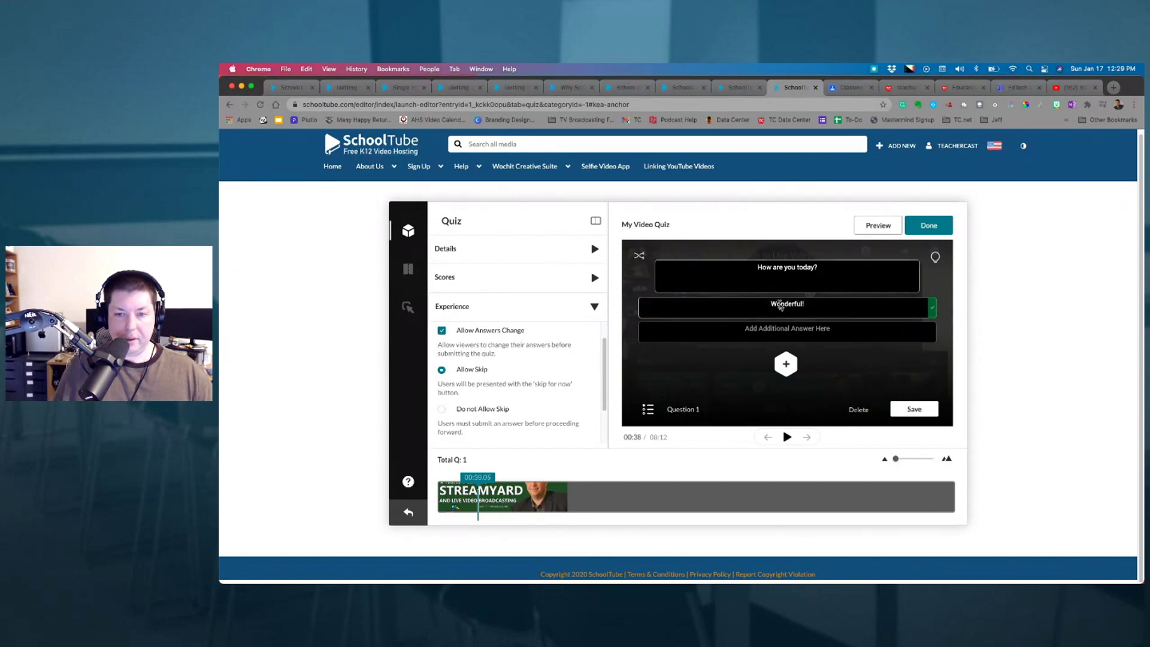
click(787, 332)
text(Not bad)
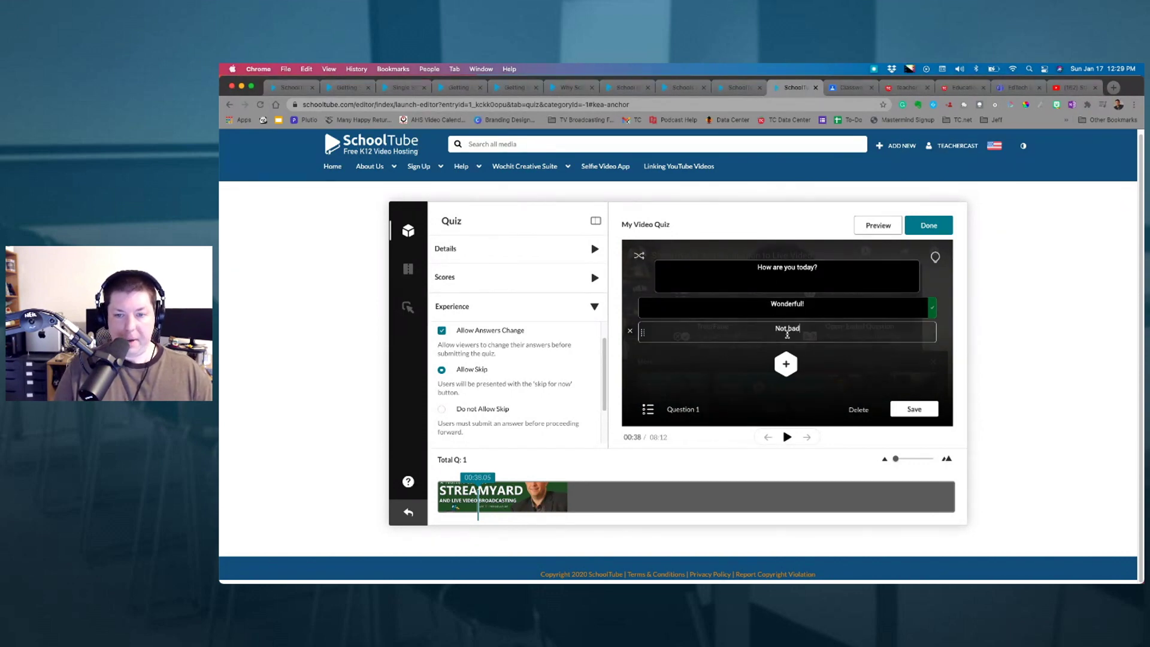
text(!)
key(Return)
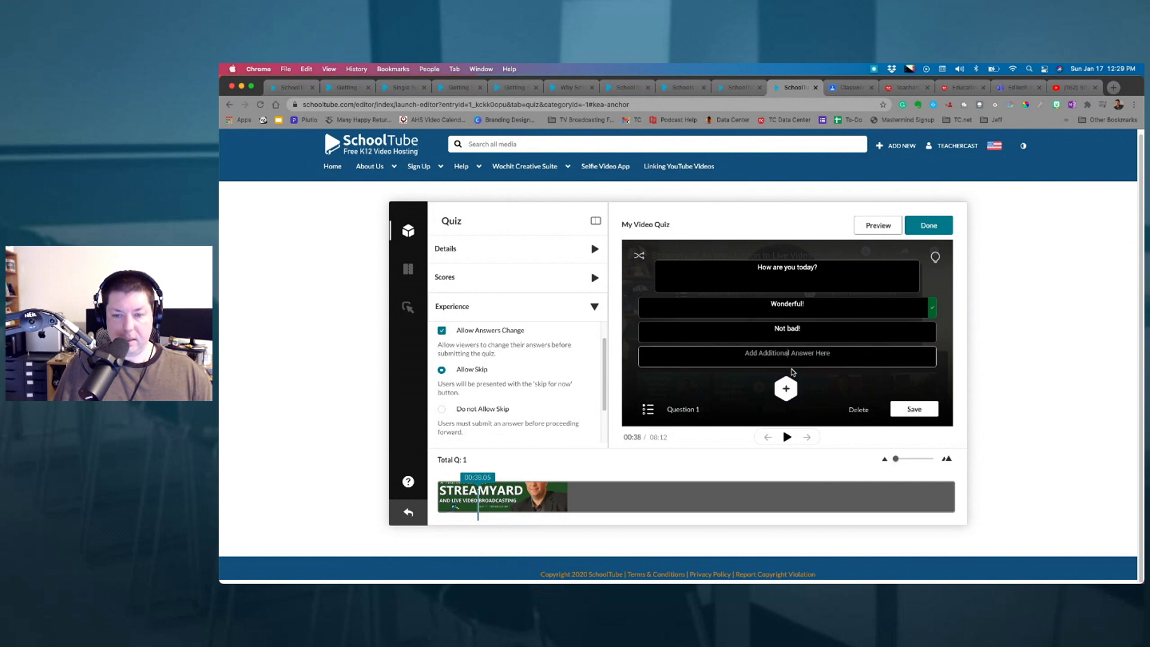
text(Kinda Friendly)
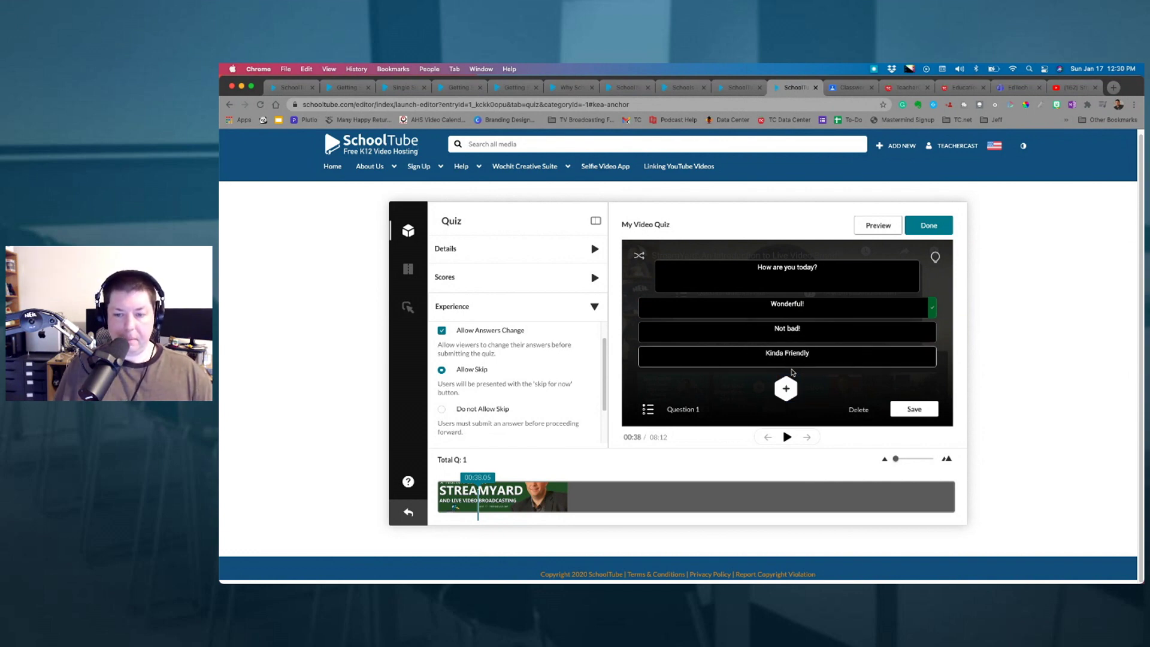
click(915, 410)
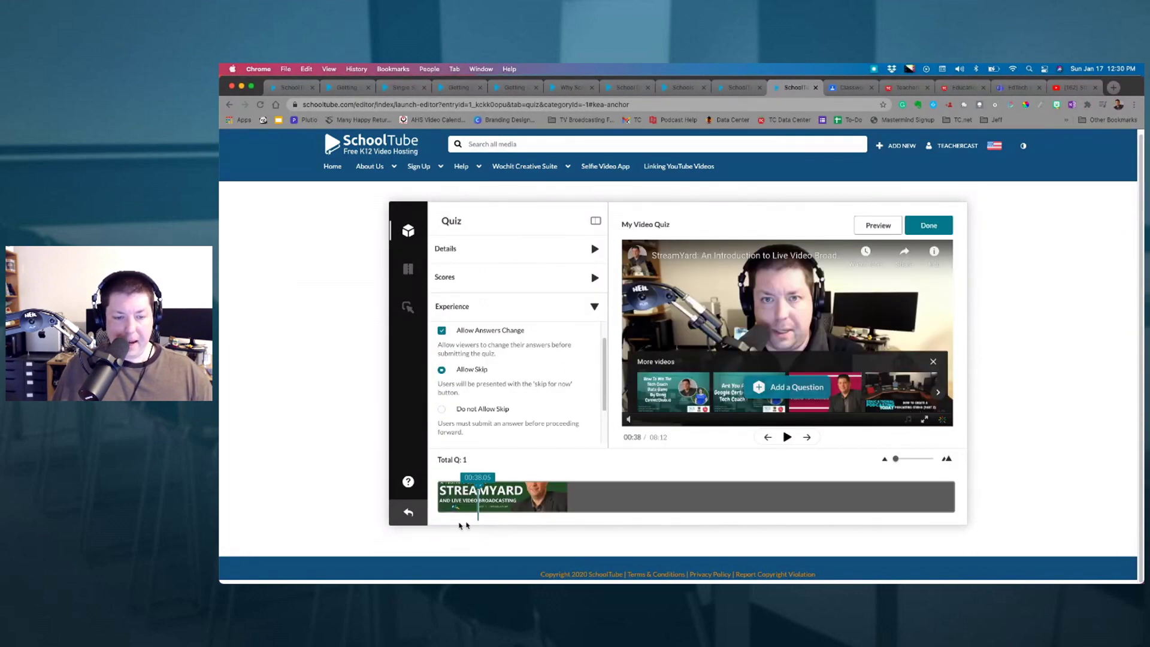
Add a true/false question at about 04:43 in the quiz video with the text "What is my favorite color?".
click(508, 497)
mouse_move(479, 484)
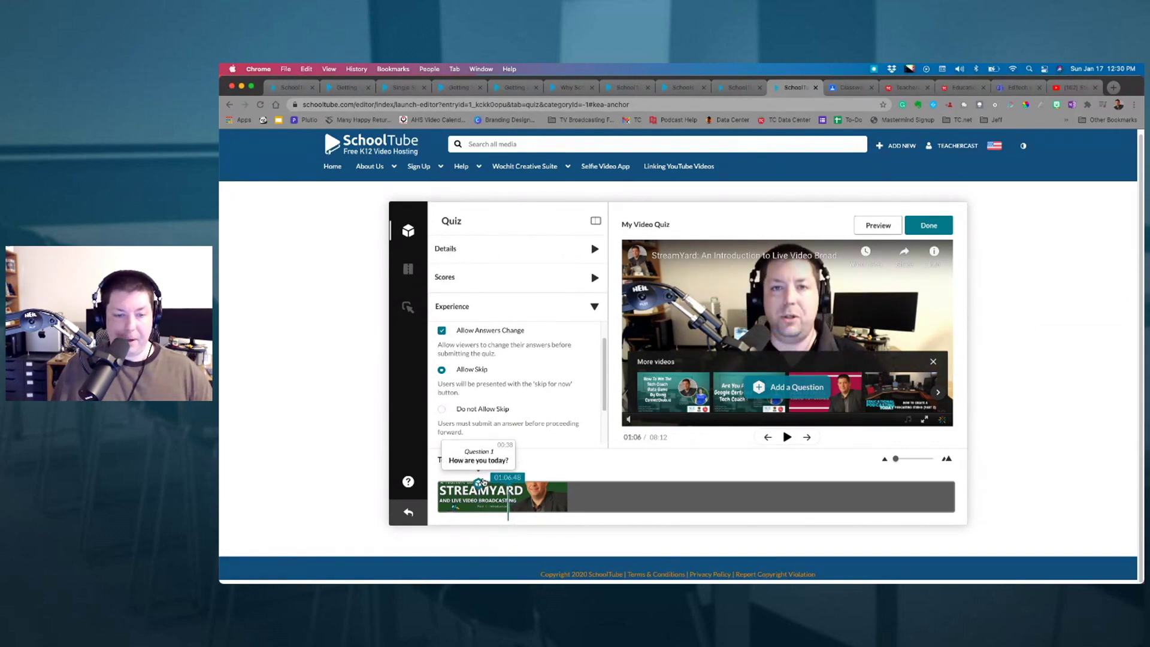
click(736, 498)
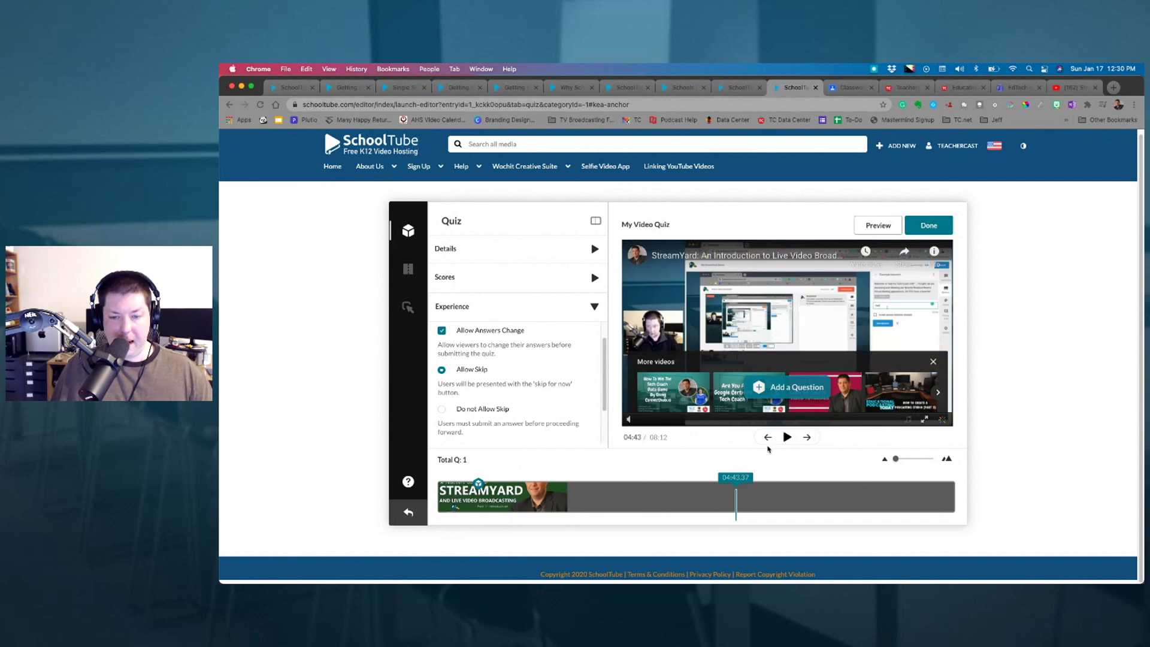
click(788, 386)
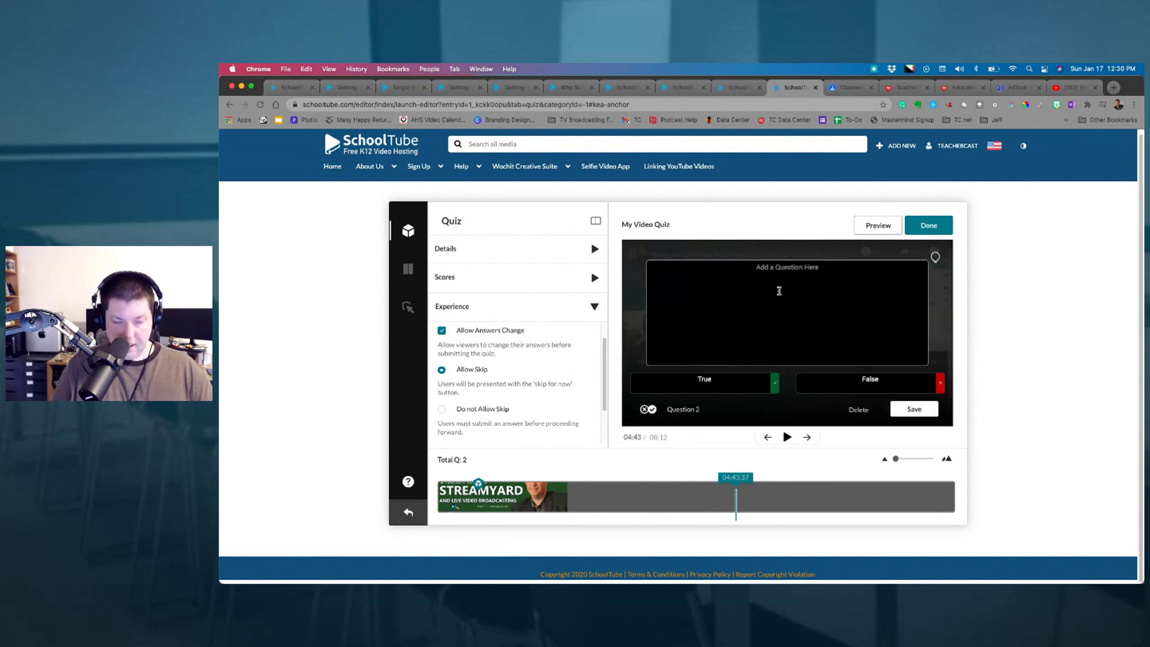
text(What is my fa)
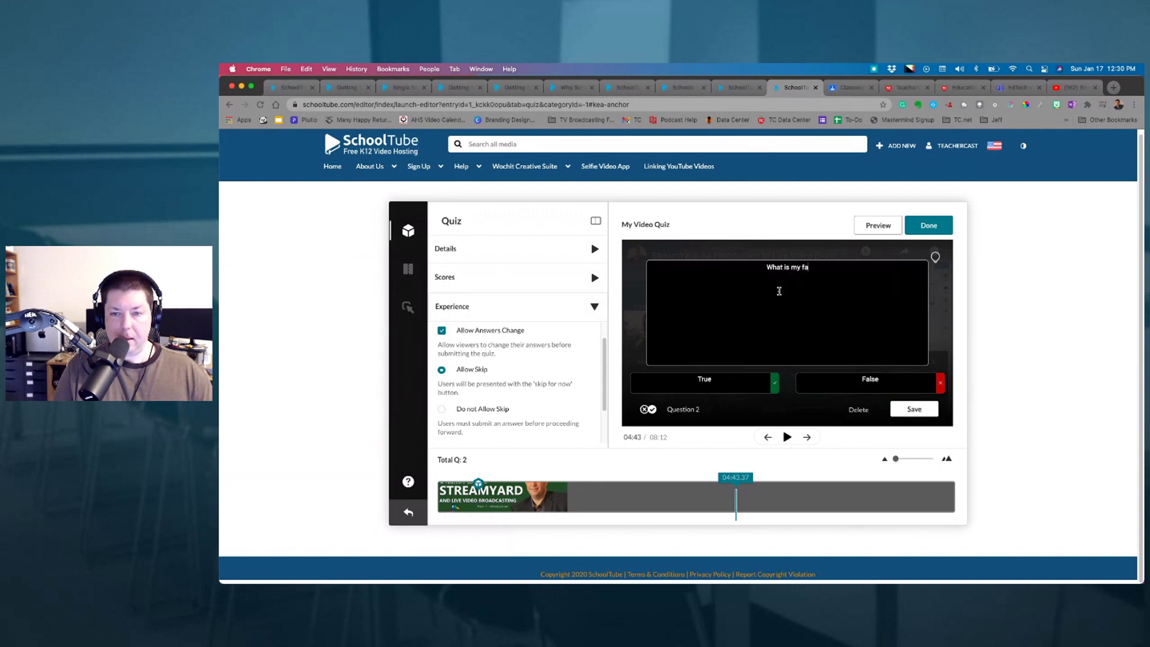
text(vorite color?)
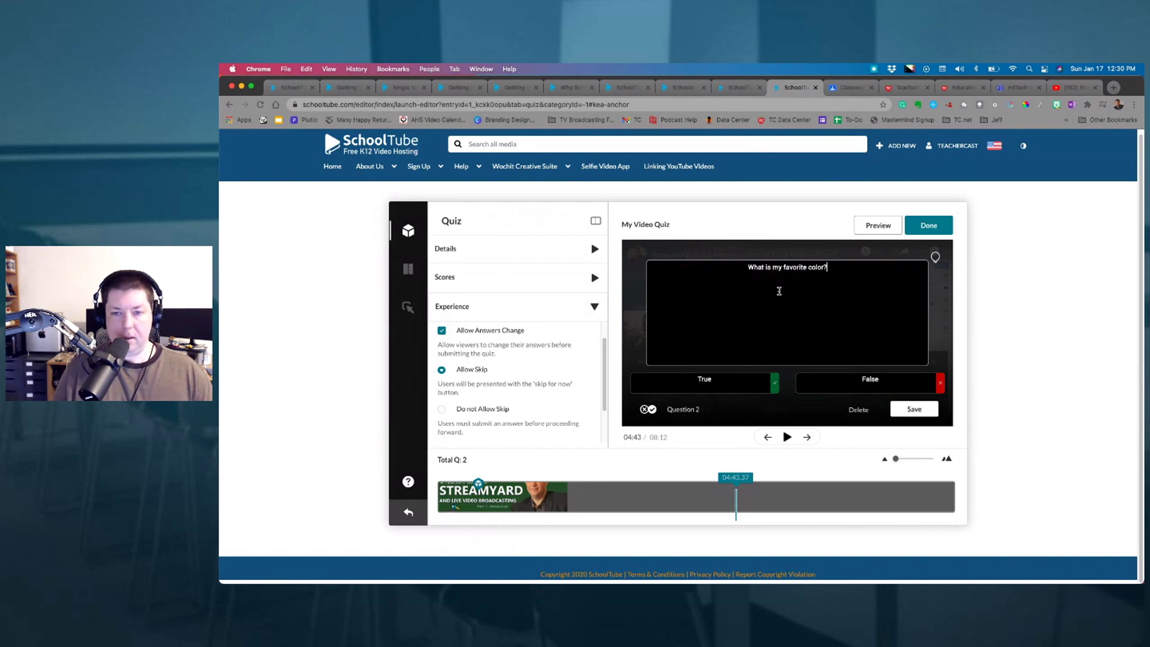
Replace the True answer with "Blue" and the False answer with "Red", and save the question.
double_click(713, 382)
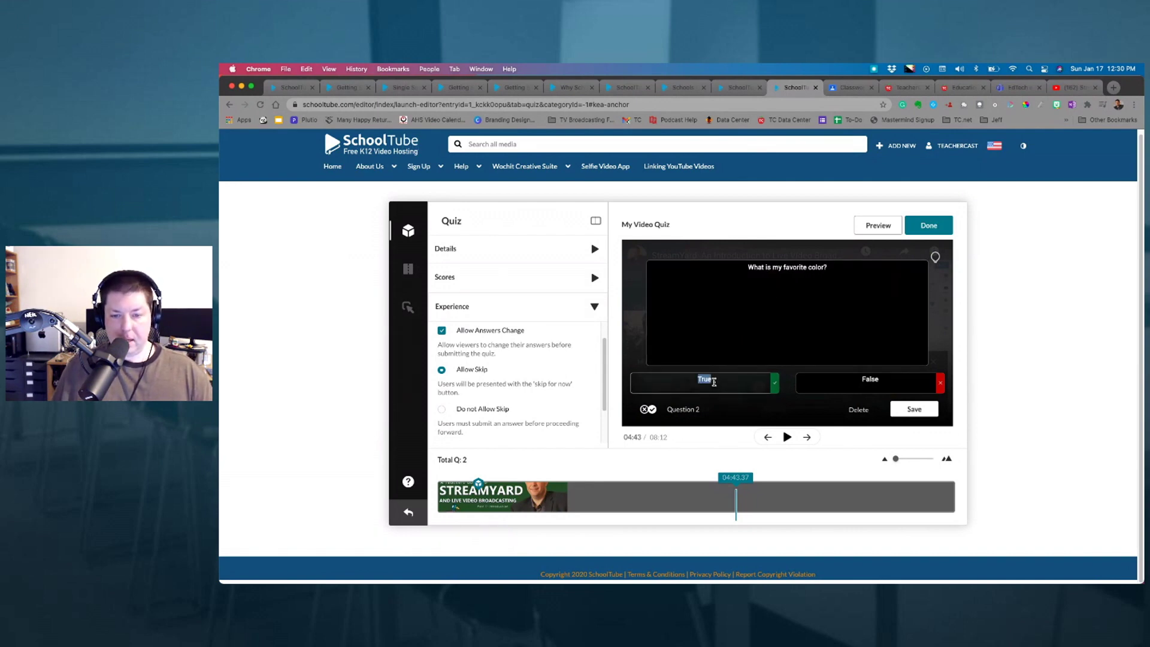
text(Blue)
key(Tab)
key(Tab)
text(Re)
key(BackSpace)
key(BackSpace)
key(BackSpace)
key(BackSpace)
key(BackSpace)
text(Red)
click(914, 410)
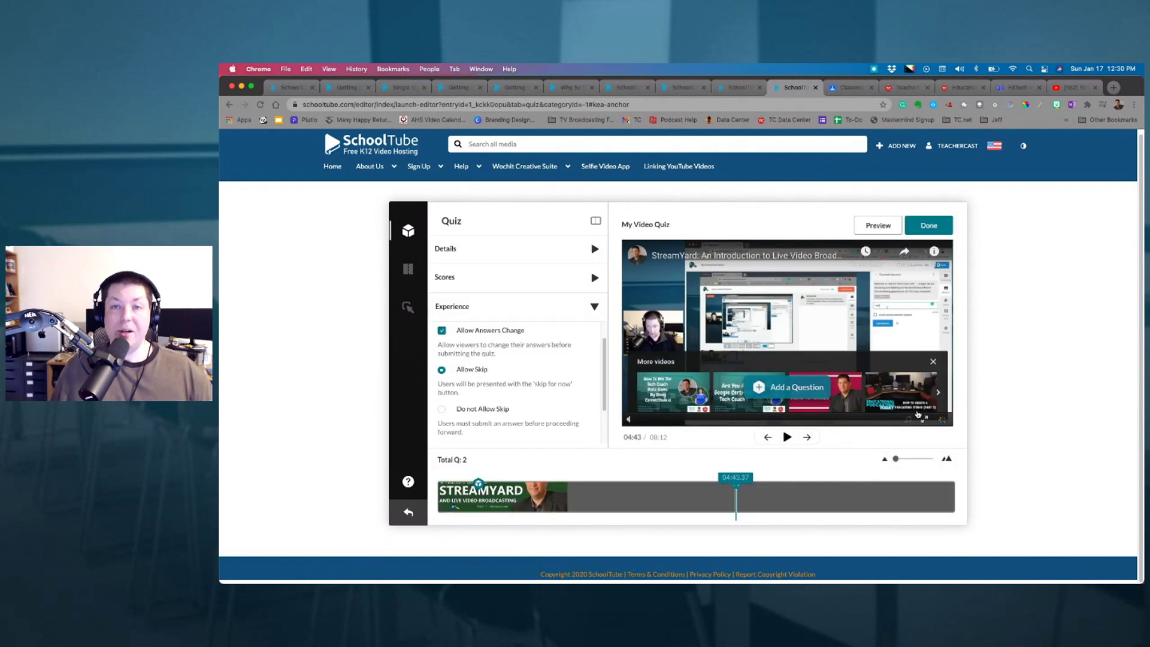
Preview the quiz, play it past the welcome screen and answer "How are you today?" with "Wonderful!".
click(879, 225)
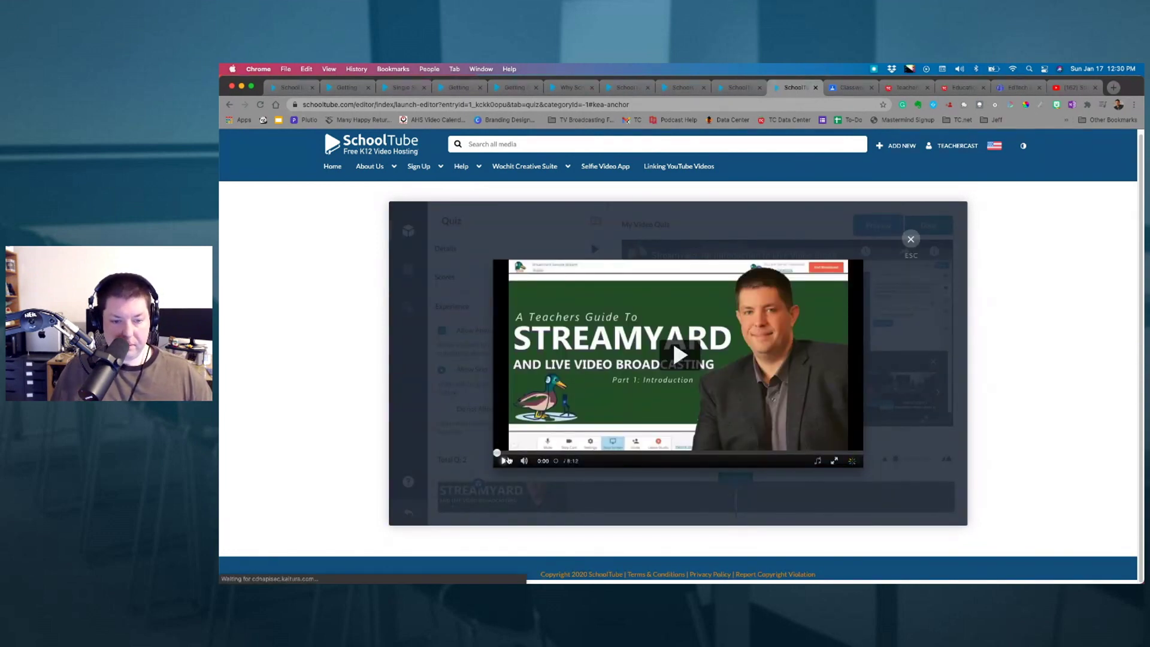
click(505, 458)
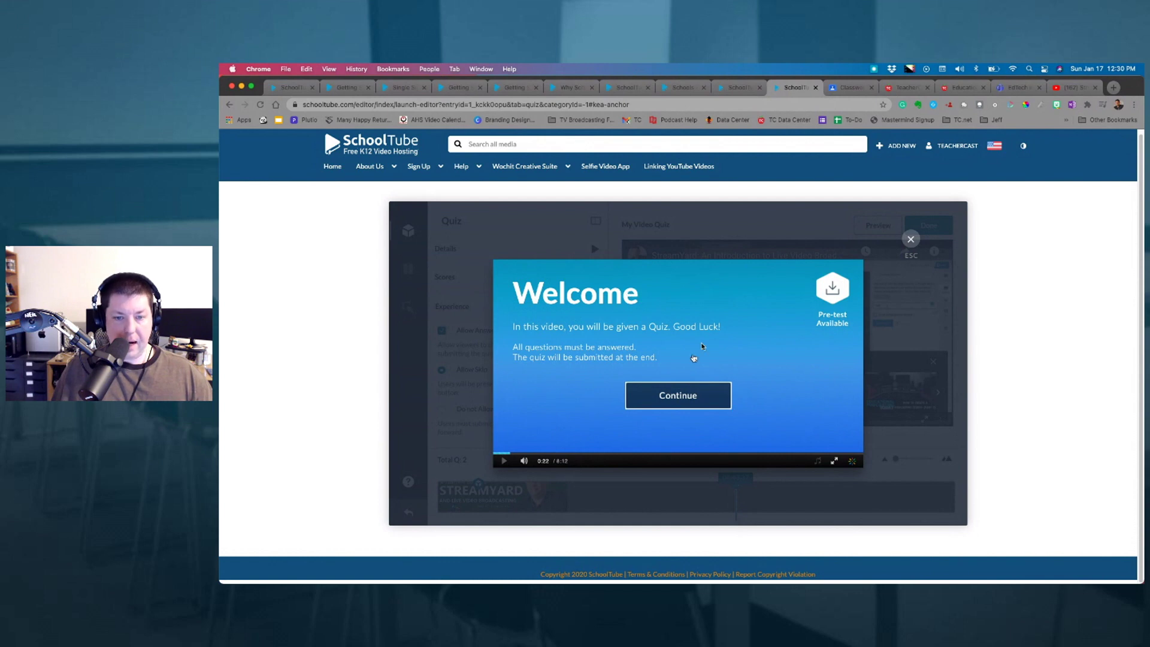
click(689, 404)
mouse_move(529, 463)
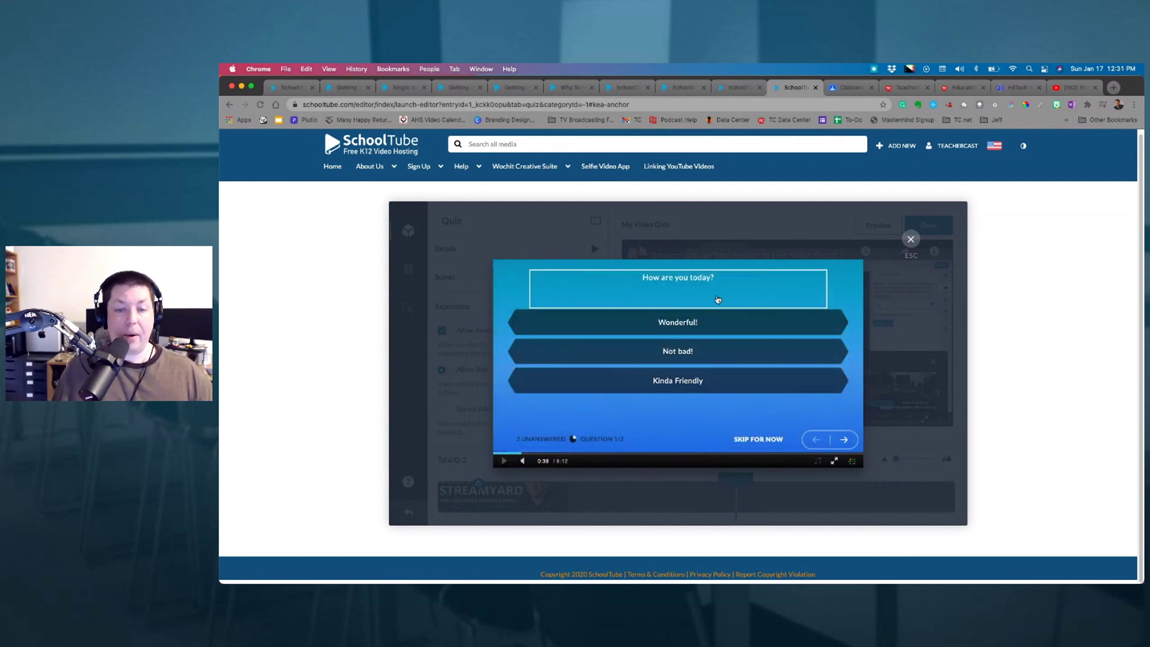
click(673, 324)
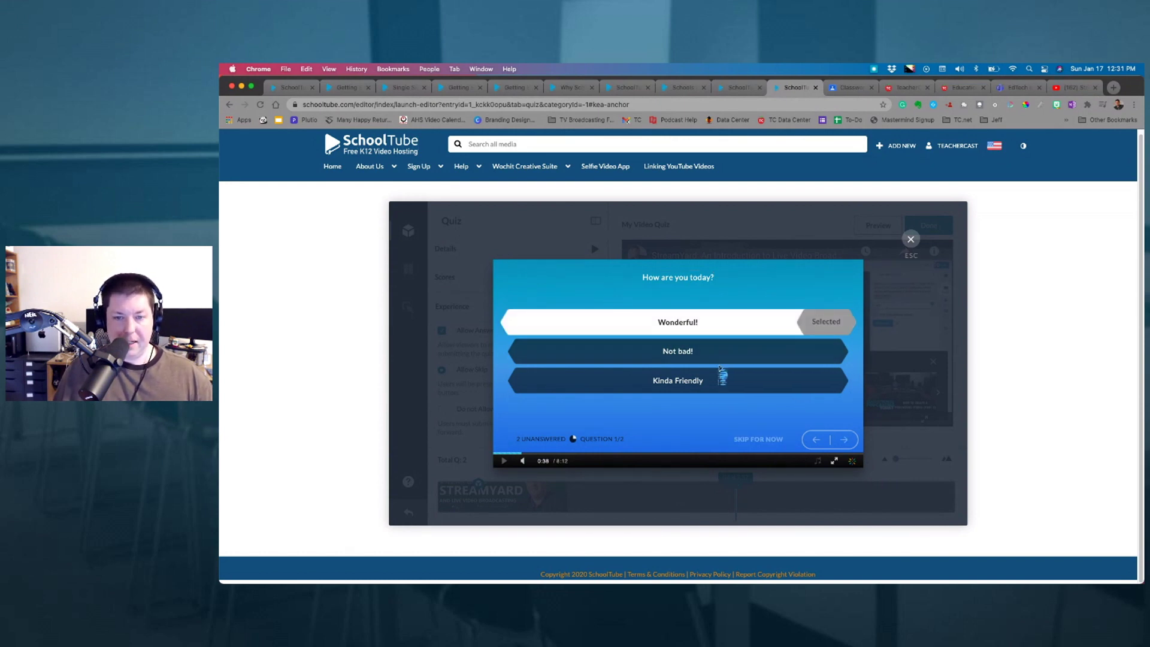
click(842, 441)
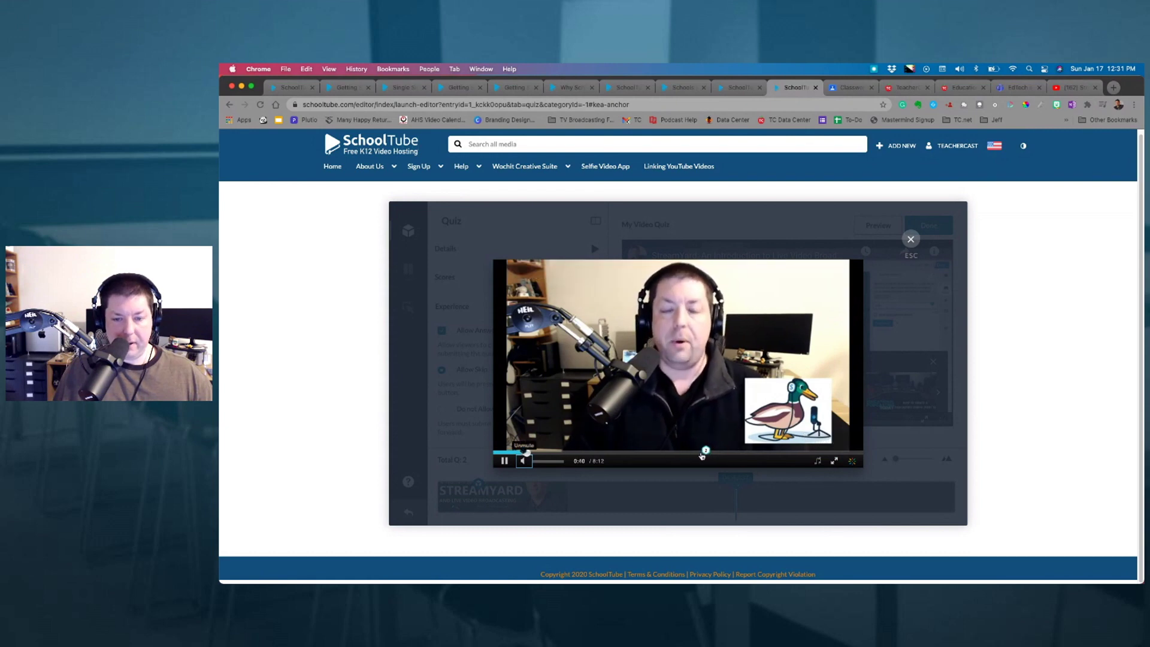
Jump to the second question in the preview, answer it with "Red", and pause the video.
click(704, 452)
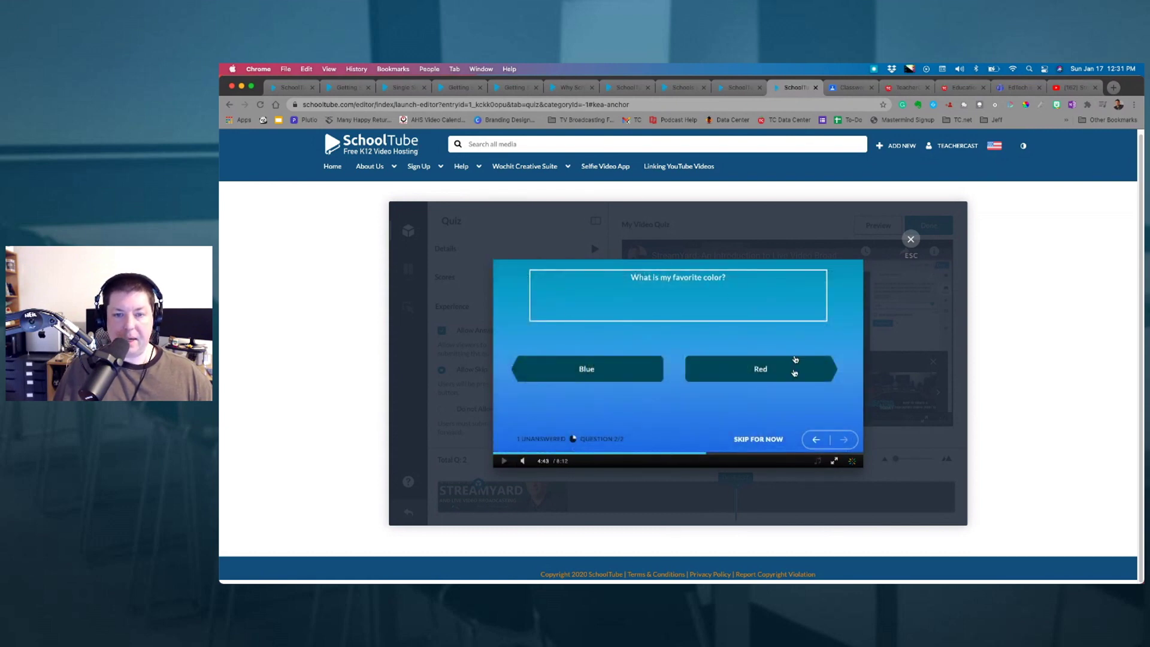
click(761, 368)
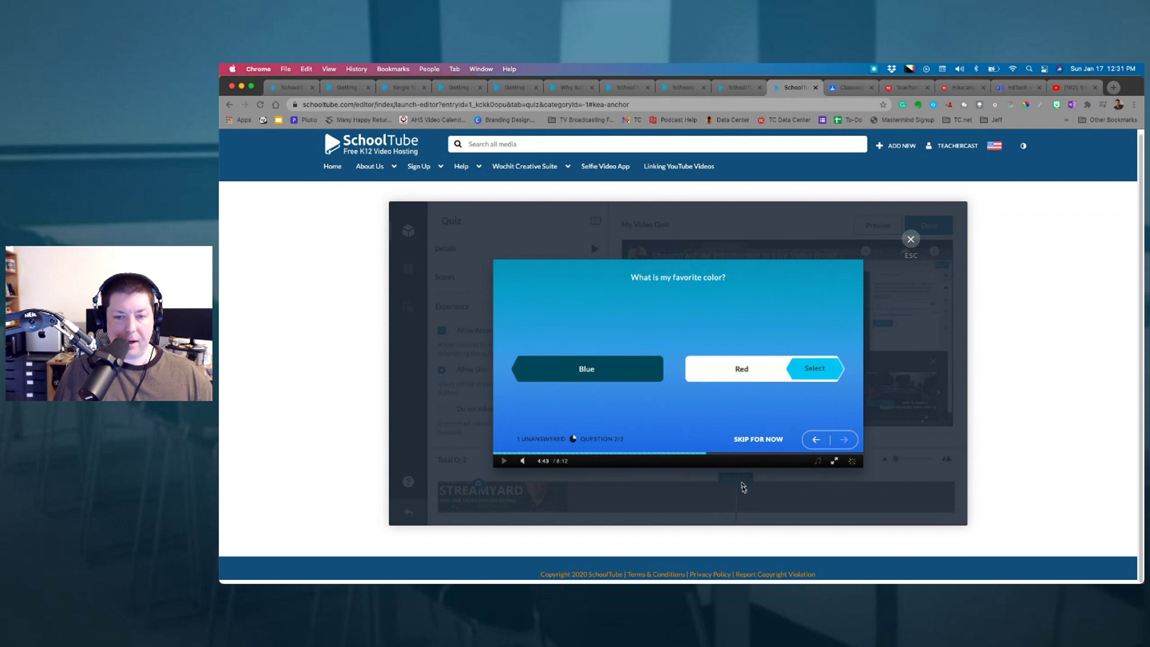
click(821, 364)
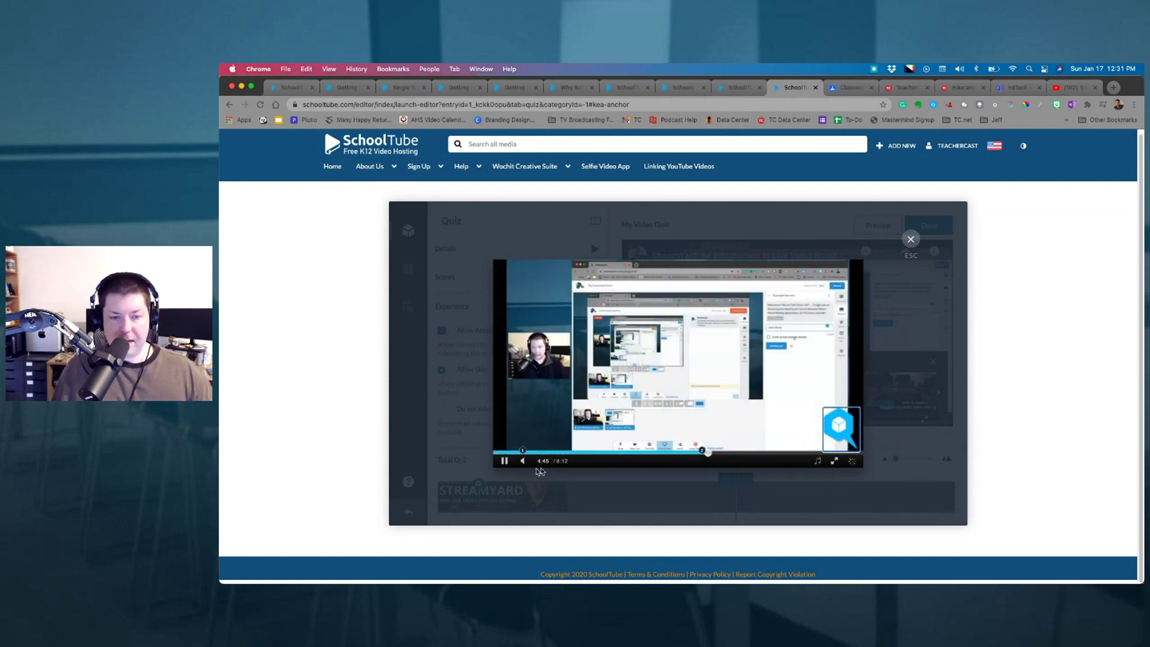
click(504, 461)
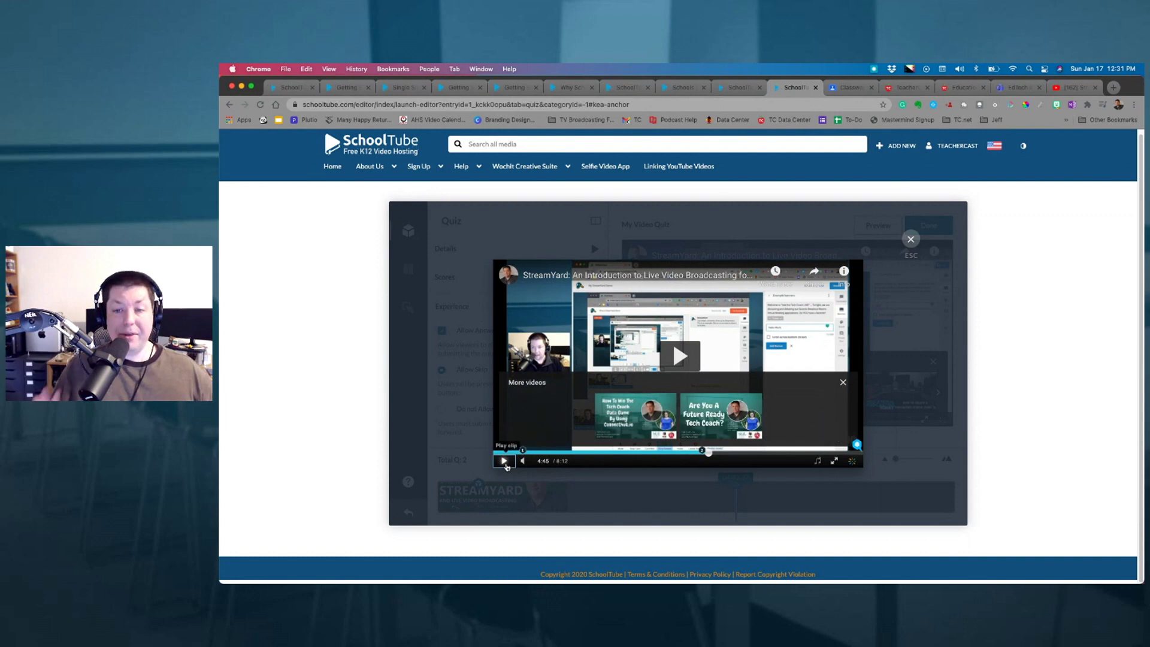
Open the preview video's YouTube share link, and return to the quiz preview by closing the YouTube page.
click(825, 276)
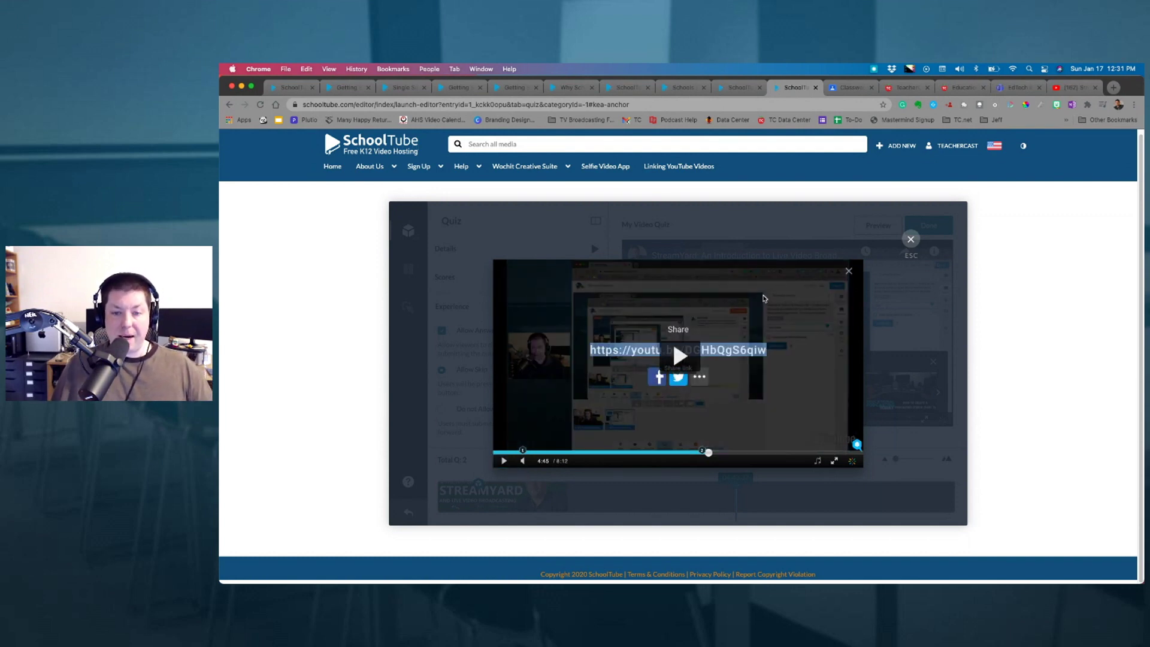
click(746, 352)
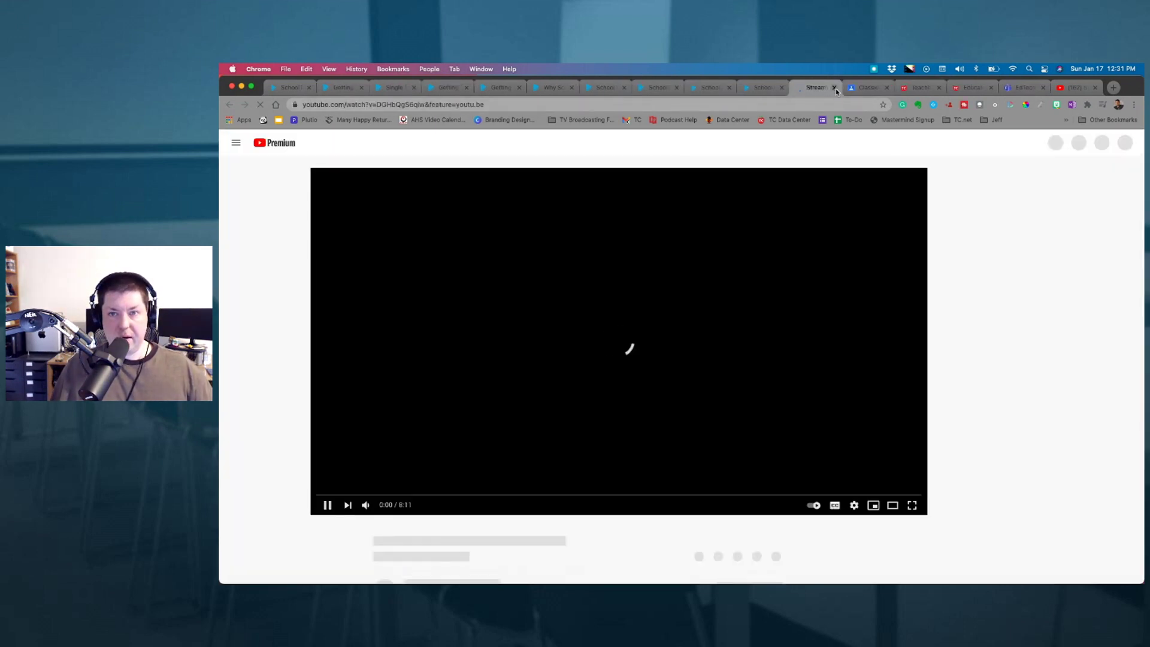
click(835, 88)
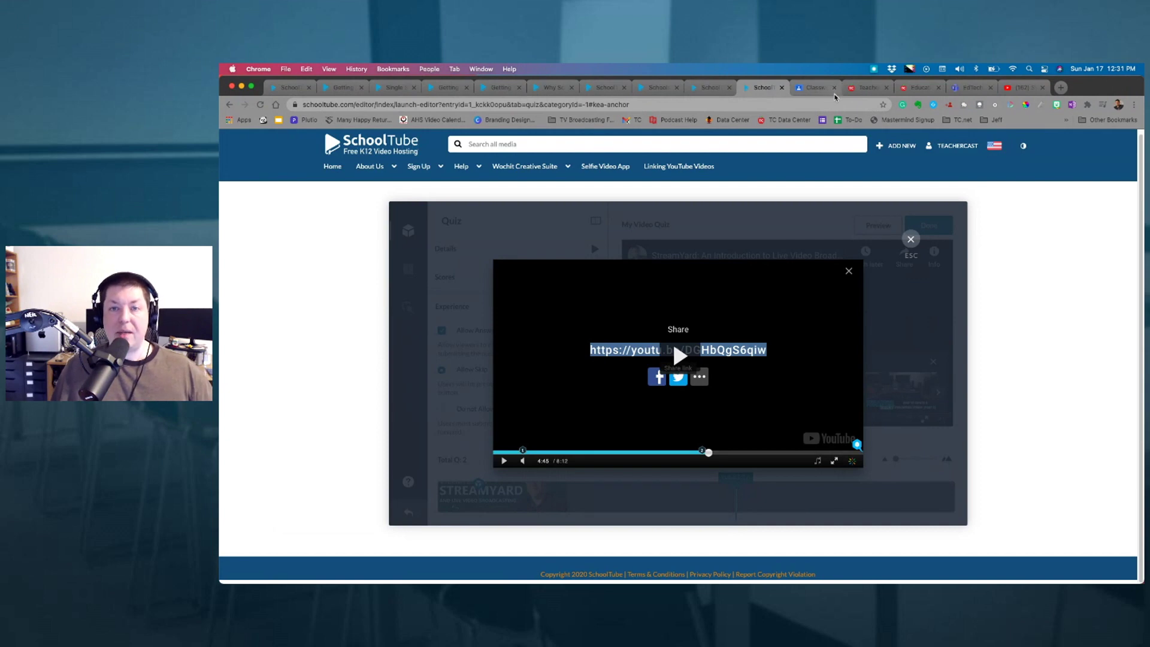